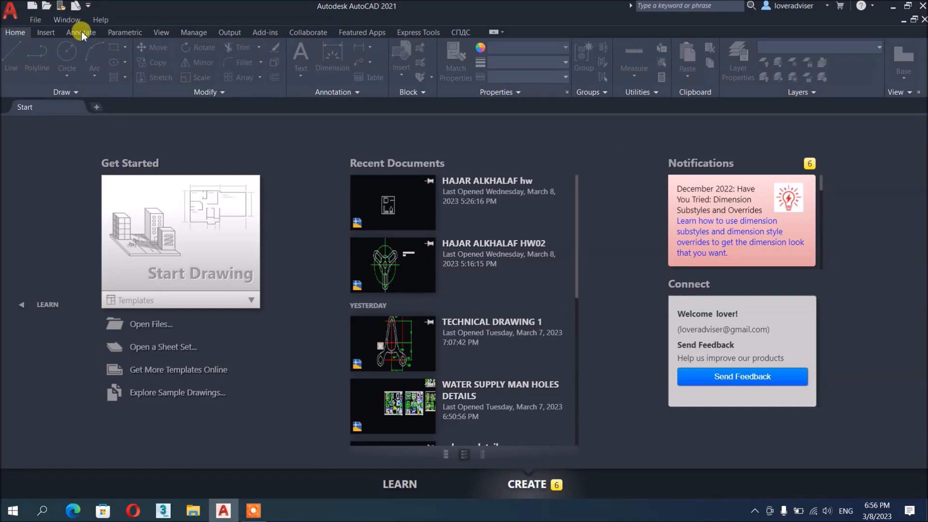
Step: Start a new drawing from the acad.dwt template and turn off the grid display
{"action": "left_click", "coordinate": [227, 304]}
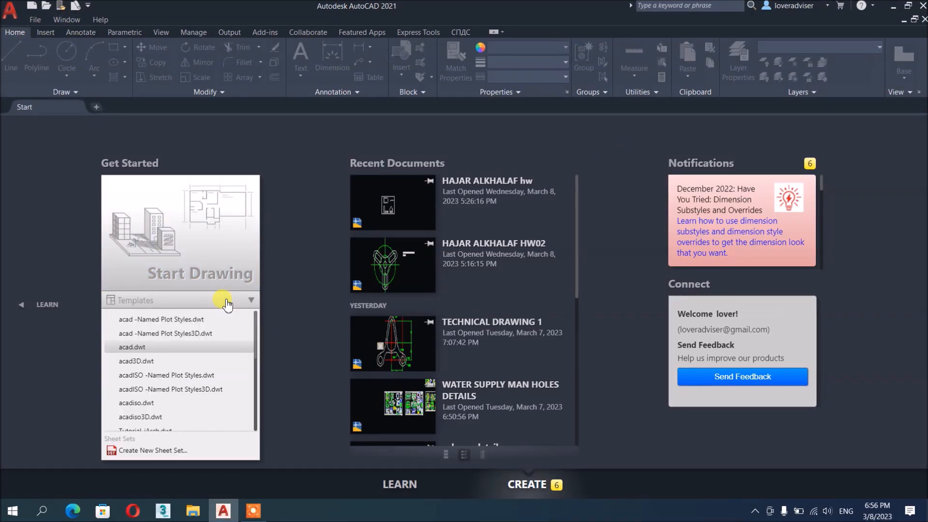
{"action": "left_click", "coordinate": [141, 347]}
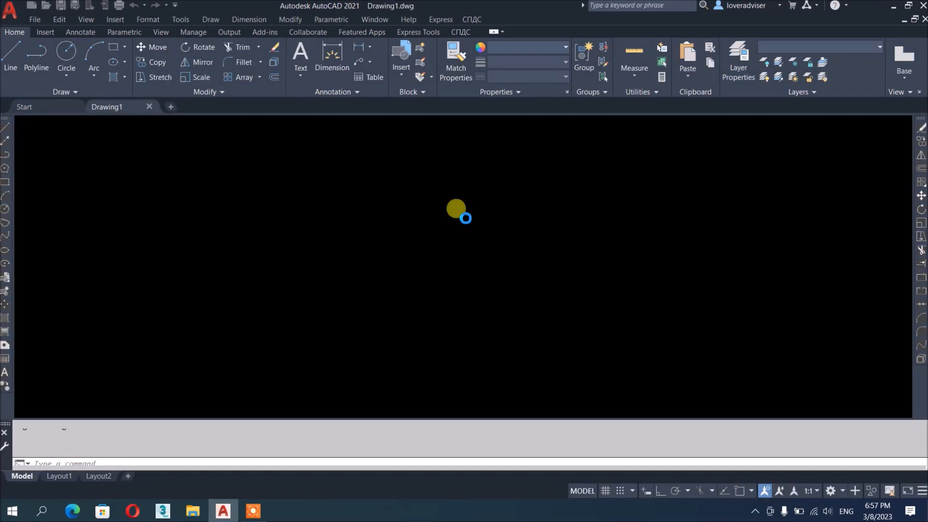
{"action": "left_click", "coordinate": [605, 490]}
{"action": "scroll", "coordinate": [531, 276], "scroll_direction": "up", "scroll_amount": 2}
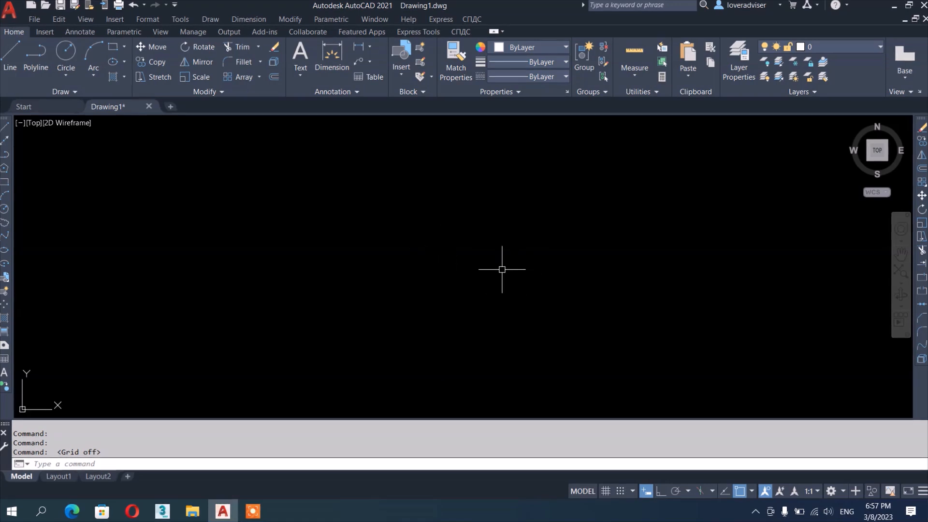
Step: Configure the drawing units to centimeters for inserted content with a length precision of 0.00
{"action": "type", "text": "UNIT"}
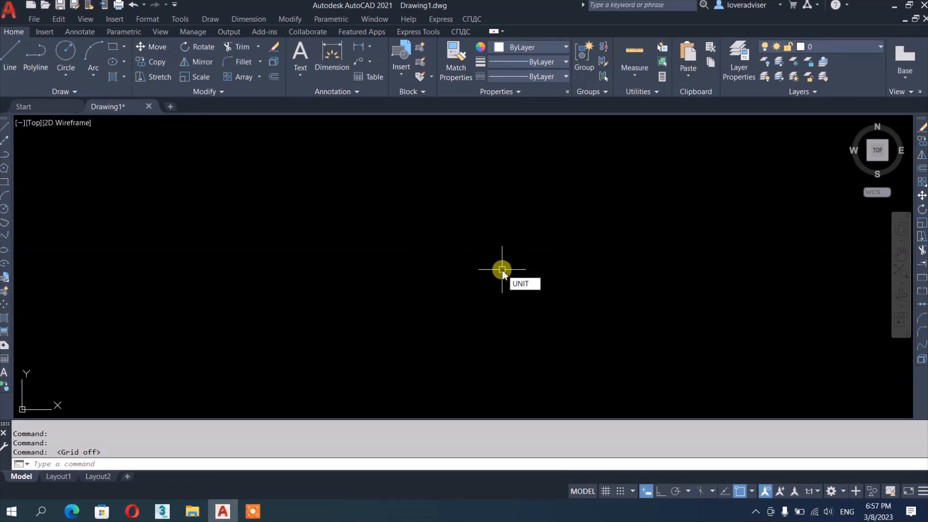
{"action": "type", "text": "S"}
{"action": "key", "text": "Return"}
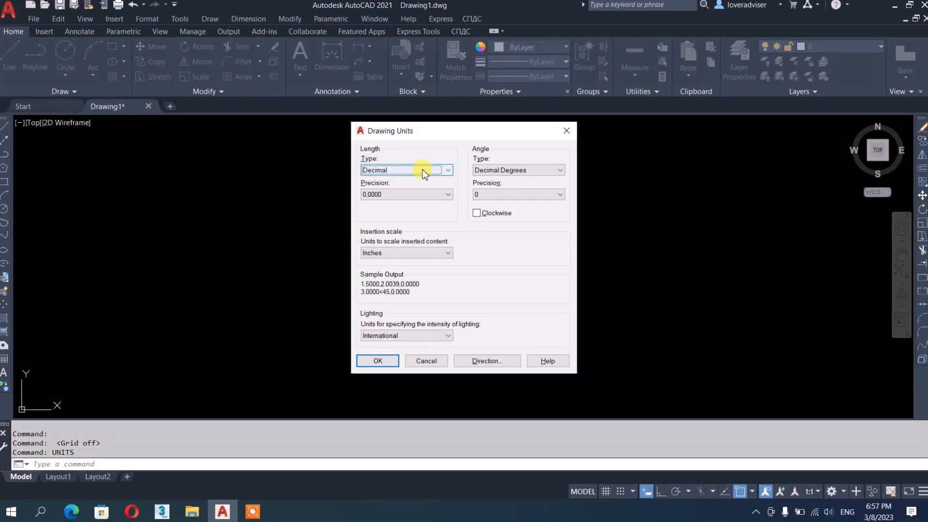
{"action": "left_click", "coordinate": [410, 253]}
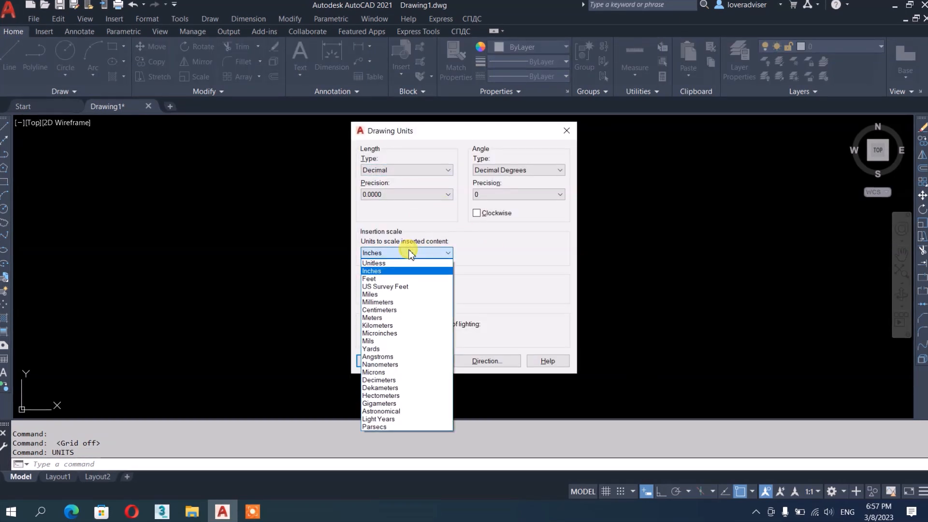
{"action": "left_click", "coordinate": [400, 309]}
{"action": "left_click", "coordinate": [409, 194]}
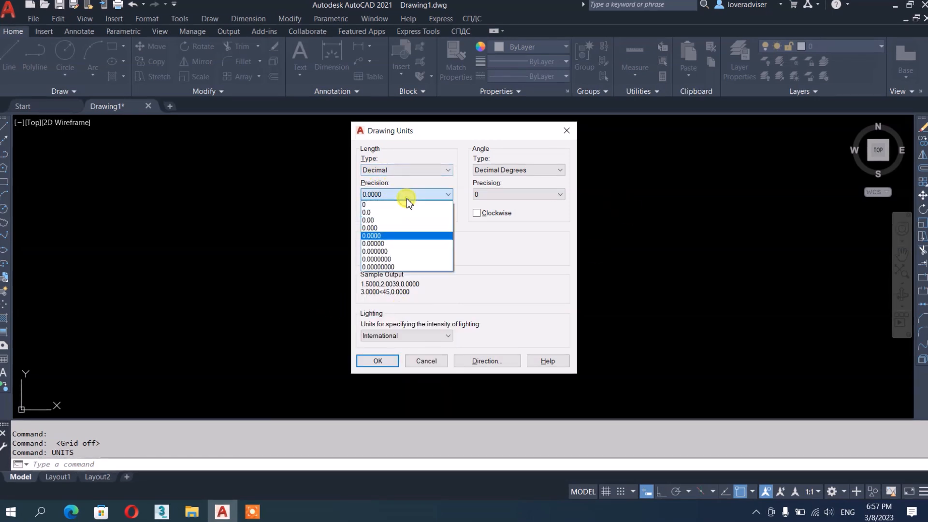
{"action": "left_click", "coordinate": [380, 220]}
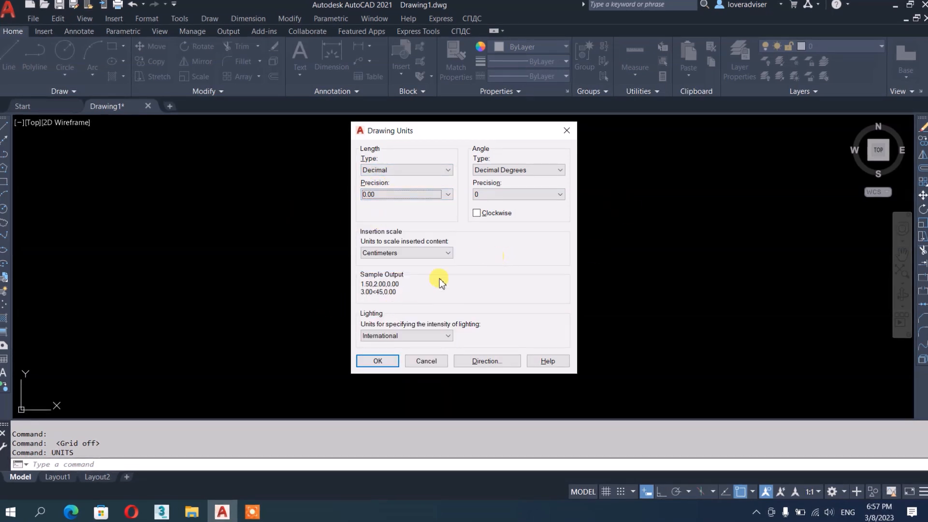
{"action": "left_click", "coordinate": [375, 361]}
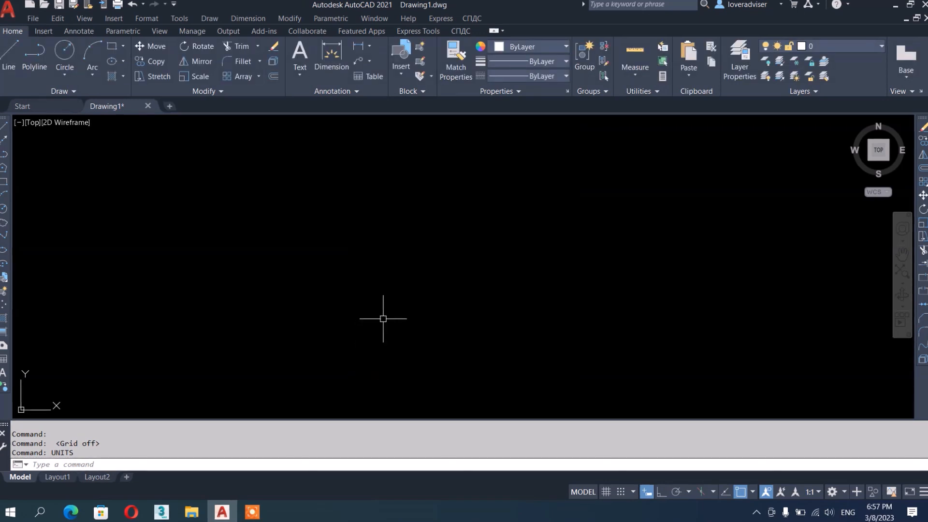
{"action": "type", "text": "LI"}
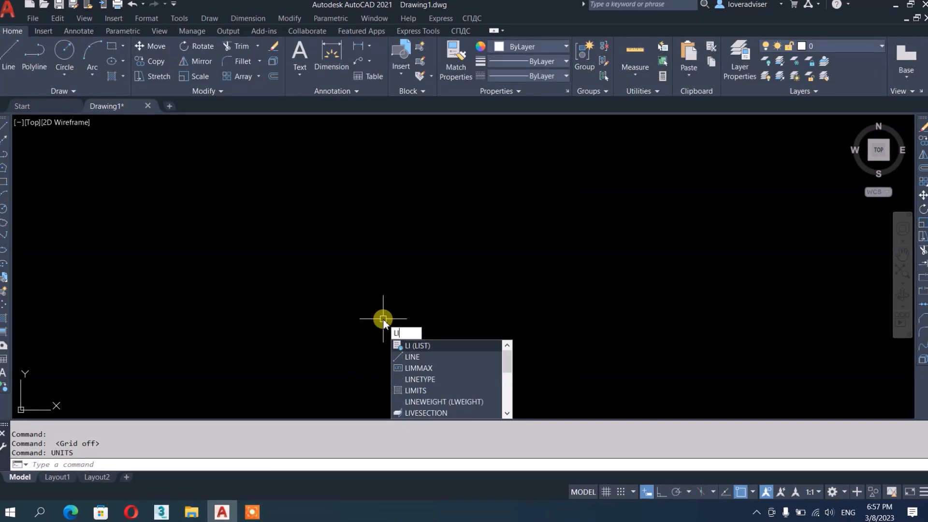
{"action": "key", "text": "Escape"}
{"action": "key", "text": "Escape"}
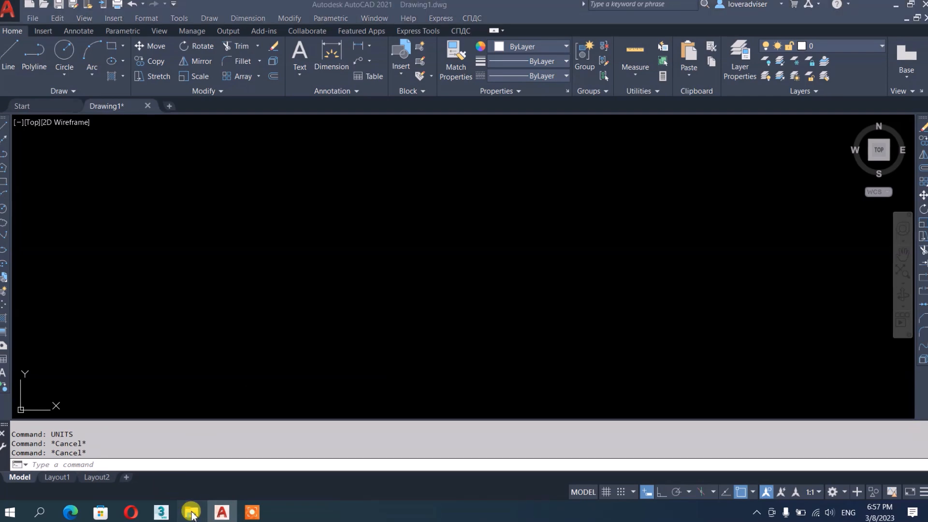
Step: View the reference image PRACTICE DRAWING # 2 in the DRAWING 1 folder, examine its dimensions, and close it along with the folder
{"action": "key", "text": "super+e"}
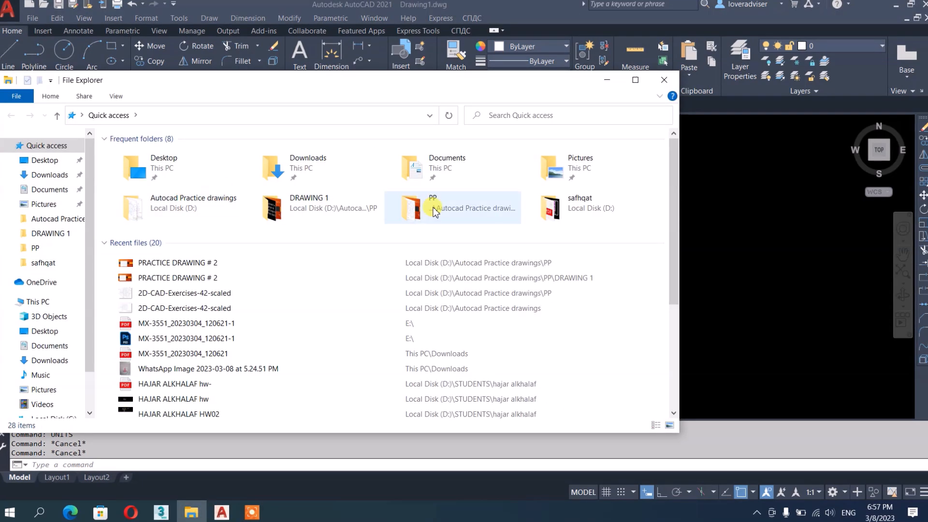
{"action": "double_click", "coordinate": [290, 210]}
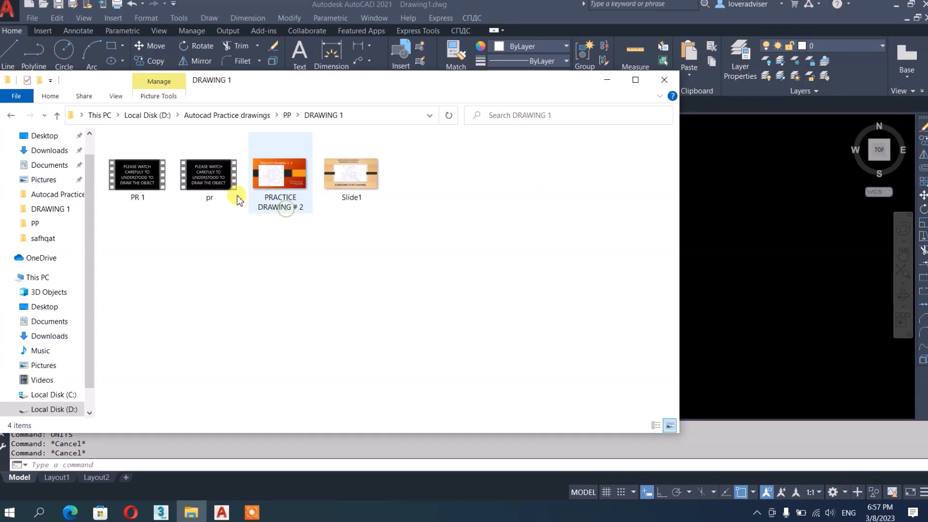
{"action": "double_click", "coordinate": [269, 178]}
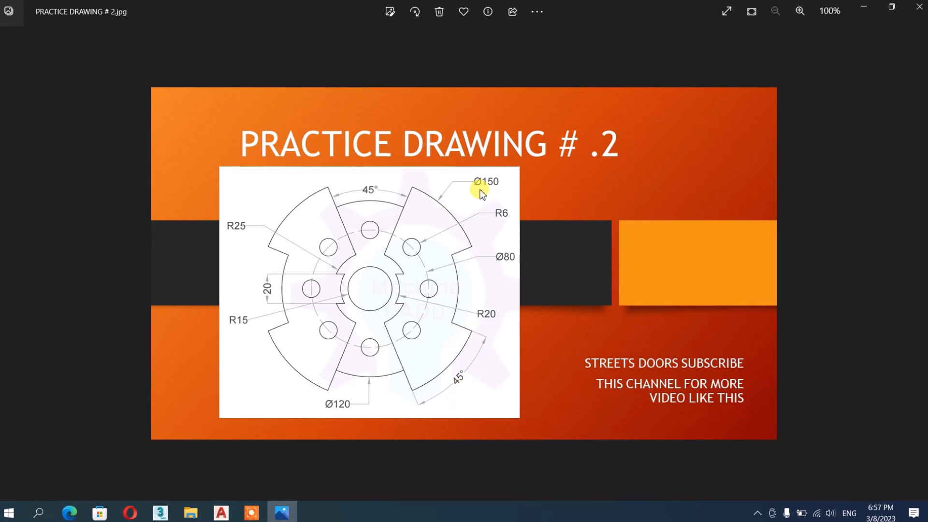
{"action": "left_click", "coordinate": [919, 10]}
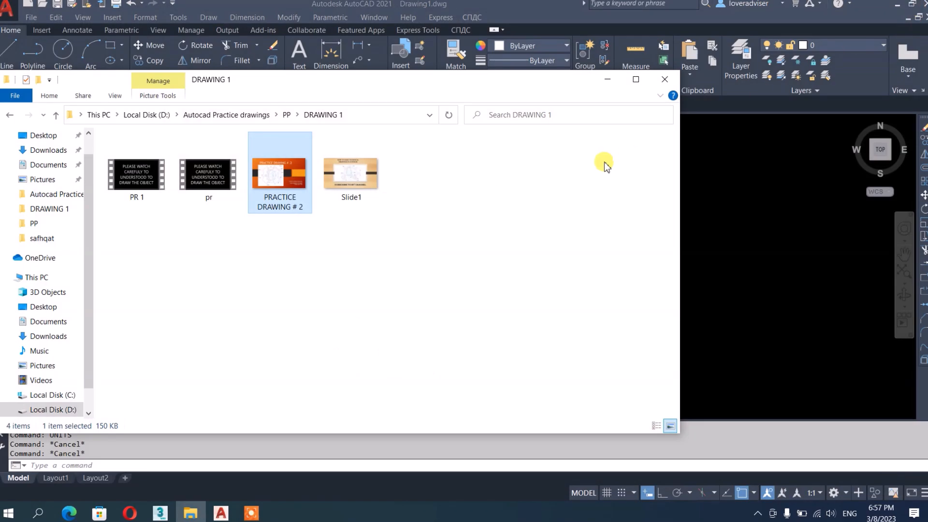
{"action": "left_click", "coordinate": [666, 79]}
Step: Set the drawing's upper limit (LIMMAX) to 300,300
{"action": "type", "text": "LIMMAX"}
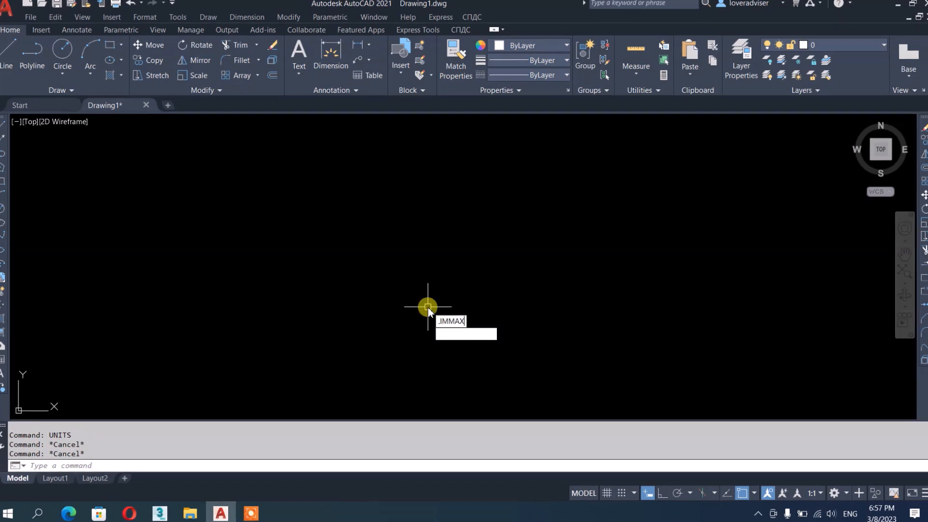
{"action": "key", "text": "Return"}
{"action": "type", "text": "300"}
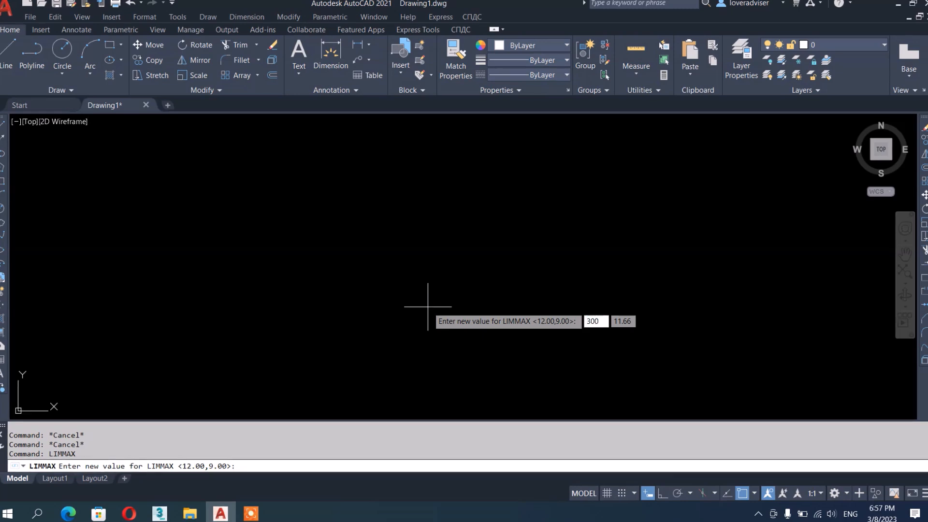
{"action": "key", "text": "Tab"}
{"action": "type", "text": "3"}
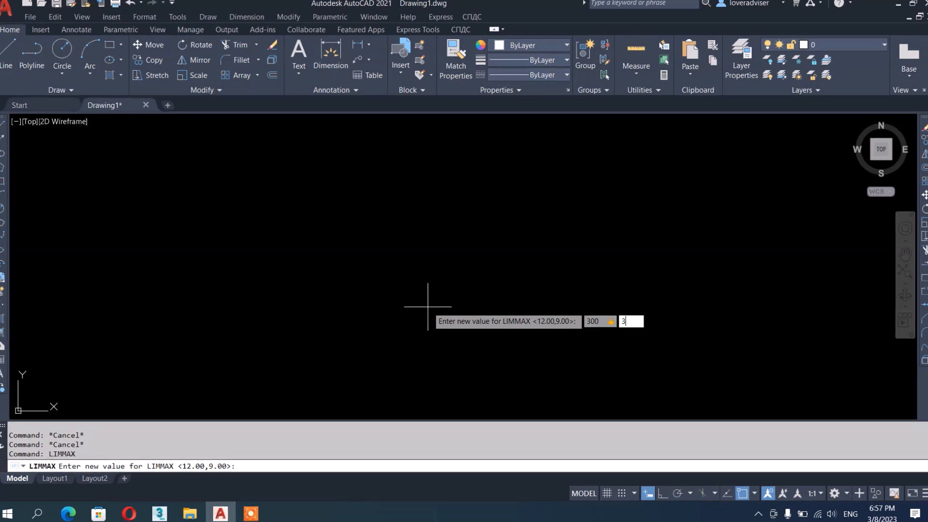
{"action": "key", "text": "Return"}
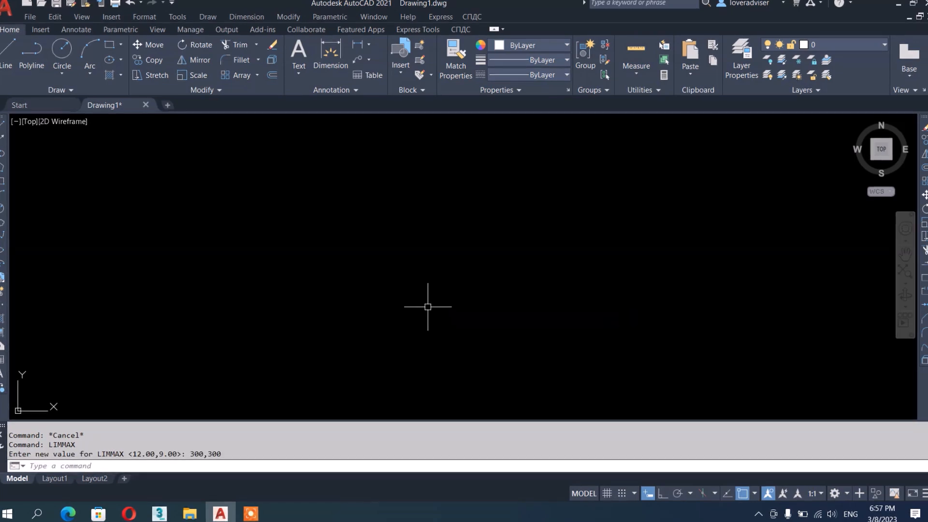
Step: Turn on snap and grid, with the dotted style for 2D model space and the grid display beyond limits disabled
{"action": "left_click", "coordinate": [624, 493]}
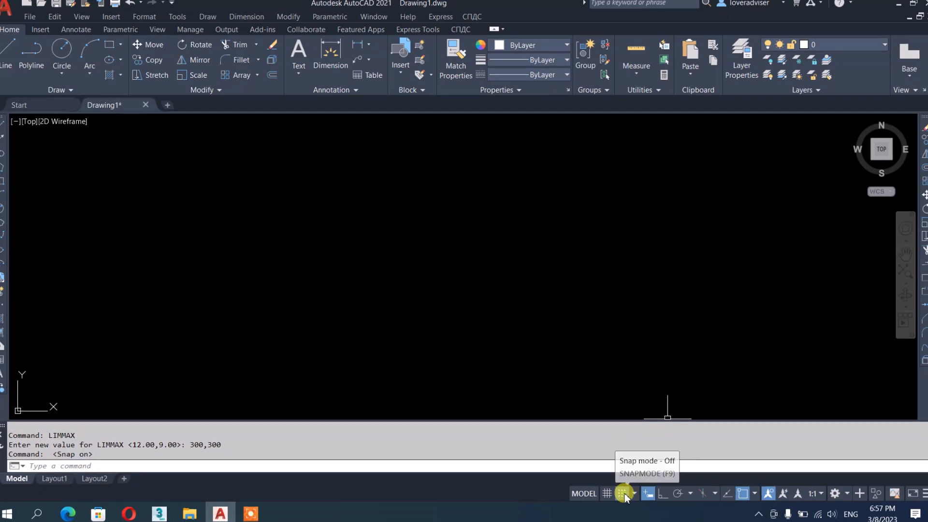
{"action": "left_click", "coordinate": [634, 493]}
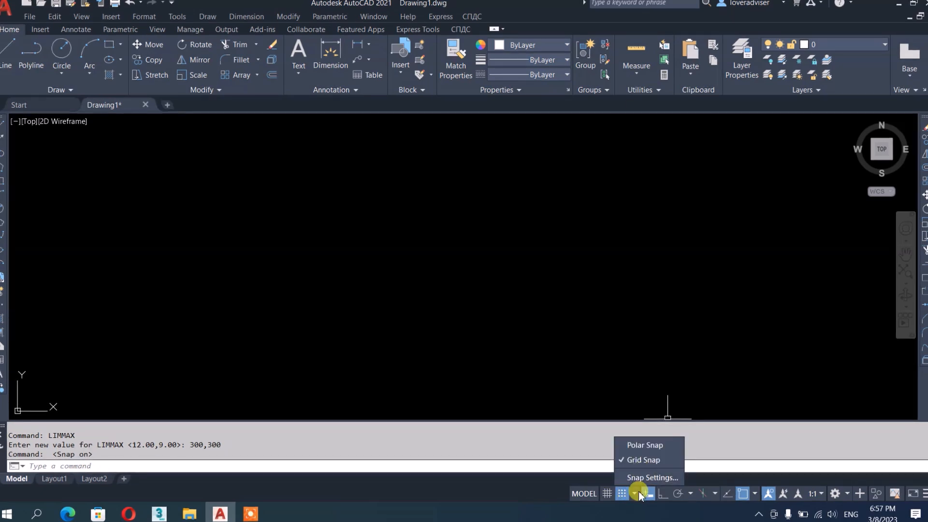
{"action": "left_click", "coordinate": [640, 478]}
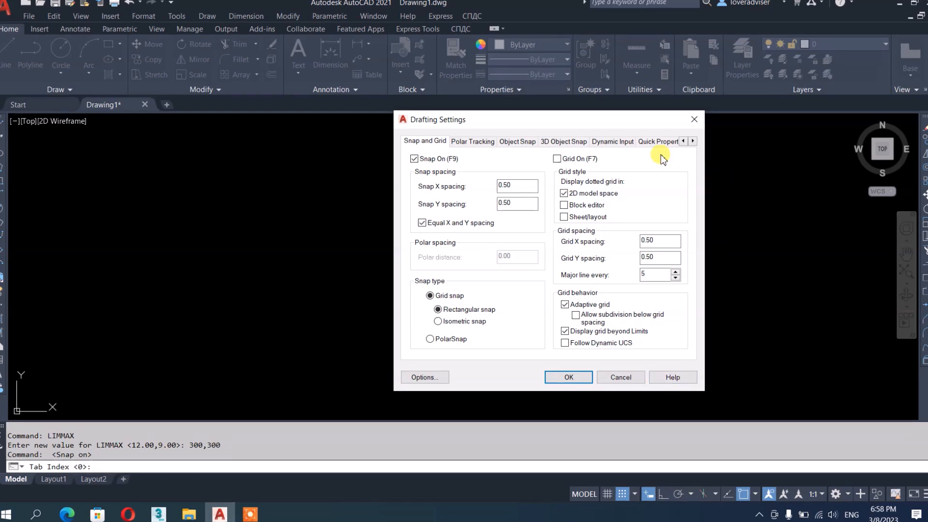
{"action": "left_click", "coordinate": [563, 194]}
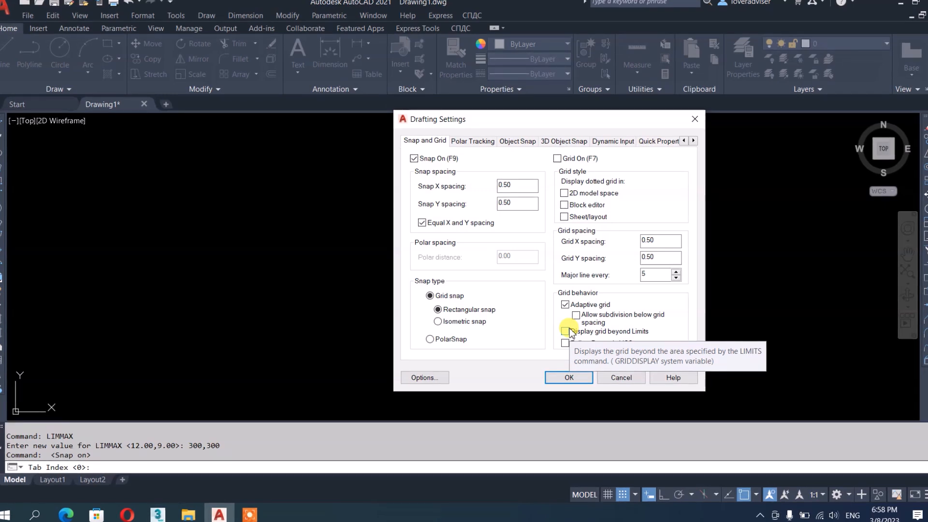
{"action": "left_click", "coordinate": [572, 377]}
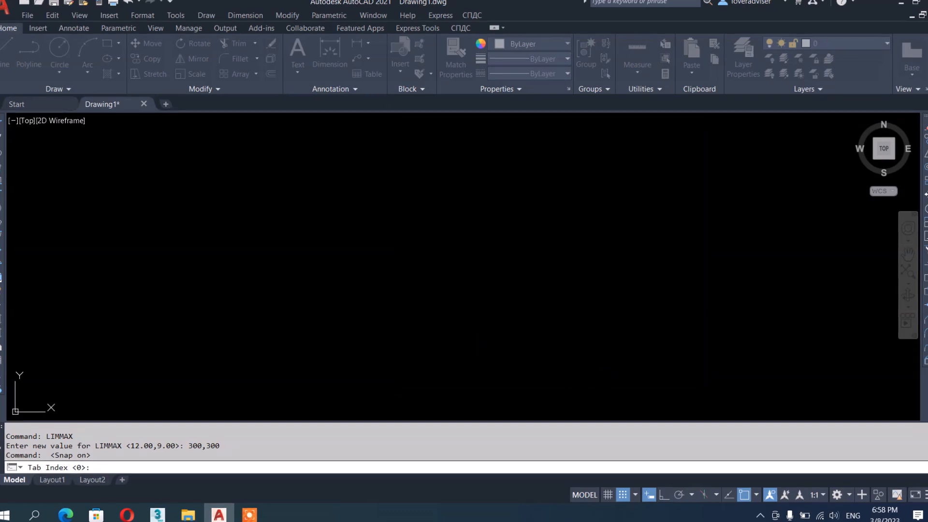
{"action": "left_click", "coordinate": [608, 495]}
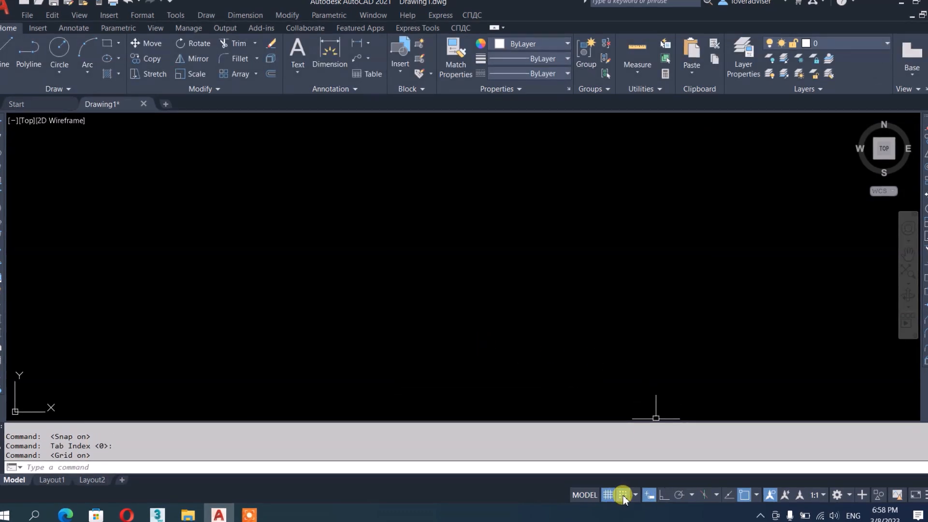
Step: Enable the dotted grid style for 2D model space in the drafting settings
{"action": "left_click", "coordinate": [635, 497]}
{"action": "left_click", "coordinate": [648, 478]}
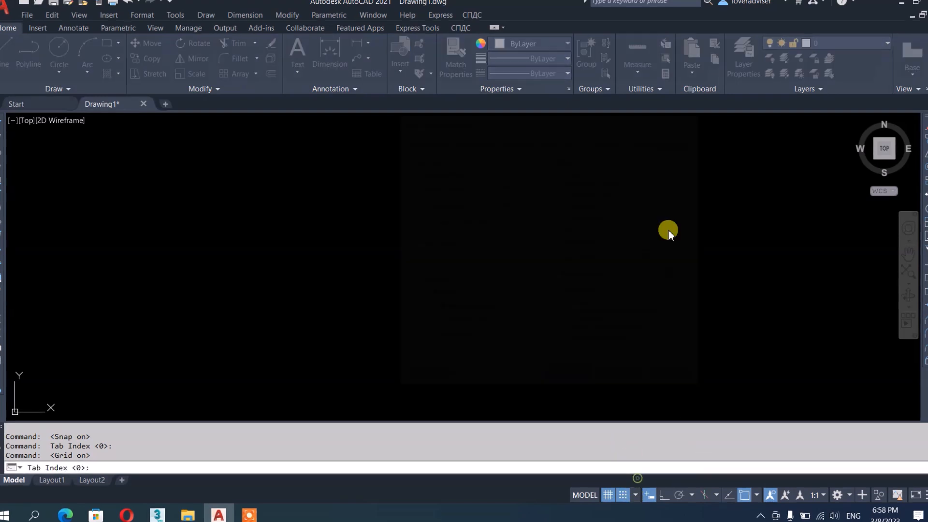
{"action": "left_click", "coordinate": [565, 193]}
{"action": "left_click", "coordinate": [569, 377]}
{"action": "scroll", "coordinate": [528, 308], "scroll_direction": "down", "scroll_amount": 4}
Step: Examine the extent of the dotted grid area and review the snap and grid options in the drafting settings
{"action": "left_click", "coordinate": [635, 496]}
{"action": "left_click", "coordinate": [638, 479]}
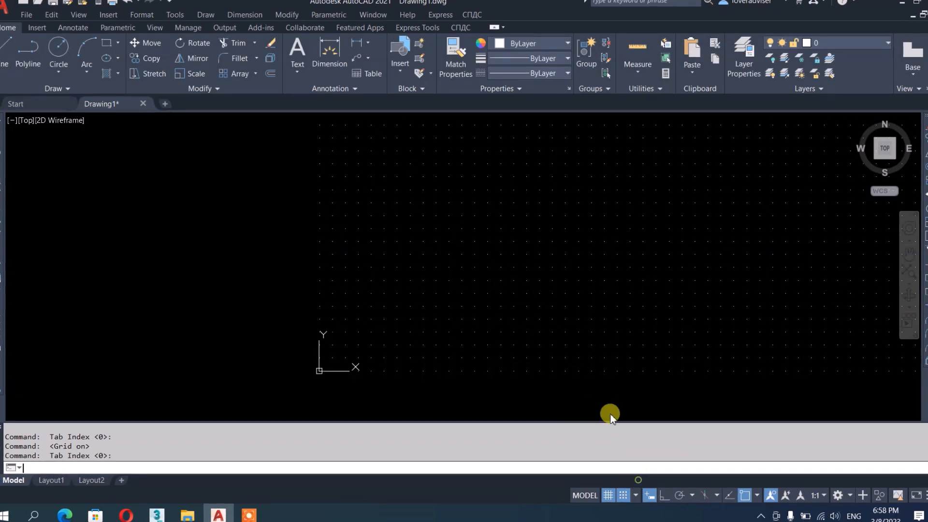
{"action": "left_click", "coordinate": [623, 378]}
{"action": "scroll", "coordinate": [600, 327], "scroll_direction": "up", "scroll_amount": 4}
{"action": "scroll", "coordinate": [414, 375], "scroll_direction": "up", "scroll_amount": 4}
{"action": "scroll", "coordinate": [415, 376], "scroll_direction": "down", "scroll_amount": 2}
{"action": "middle_click_drag", "start_coordinate": [414, 375], "coordinate": [555, 330]}
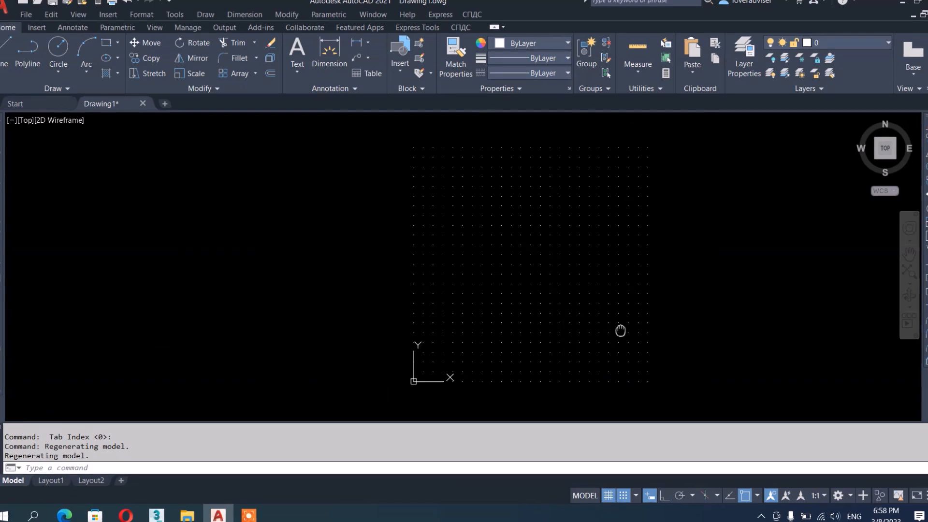
{"action": "middle_click_drag", "start_coordinate": [665, 326], "coordinate": [652, 328]}
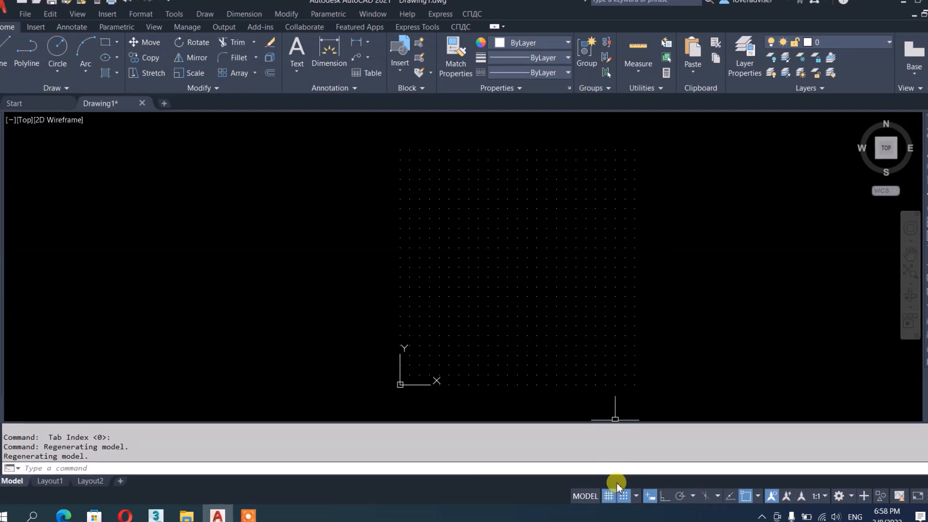
{"action": "left_click", "coordinate": [636, 497]}
{"action": "left_click", "coordinate": [647, 480]}
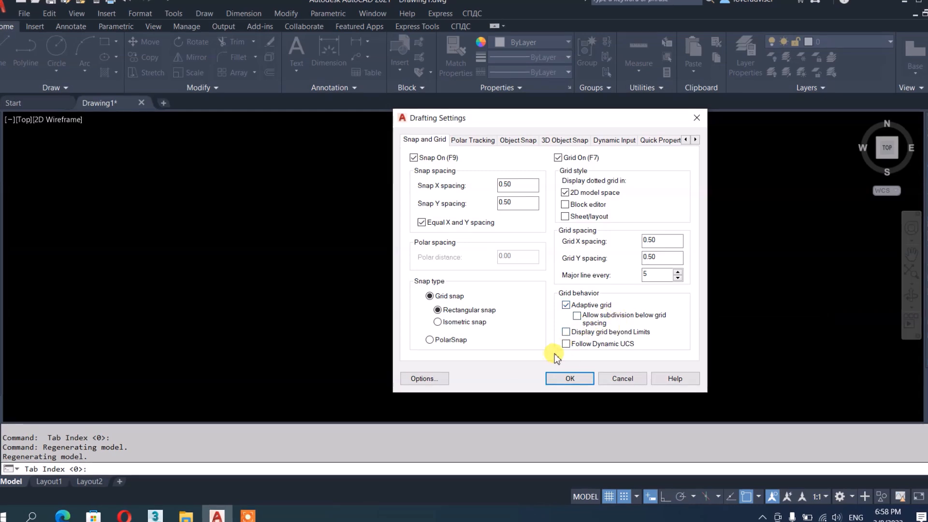
{"action": "left_click", "coordinate": [564, 379]}
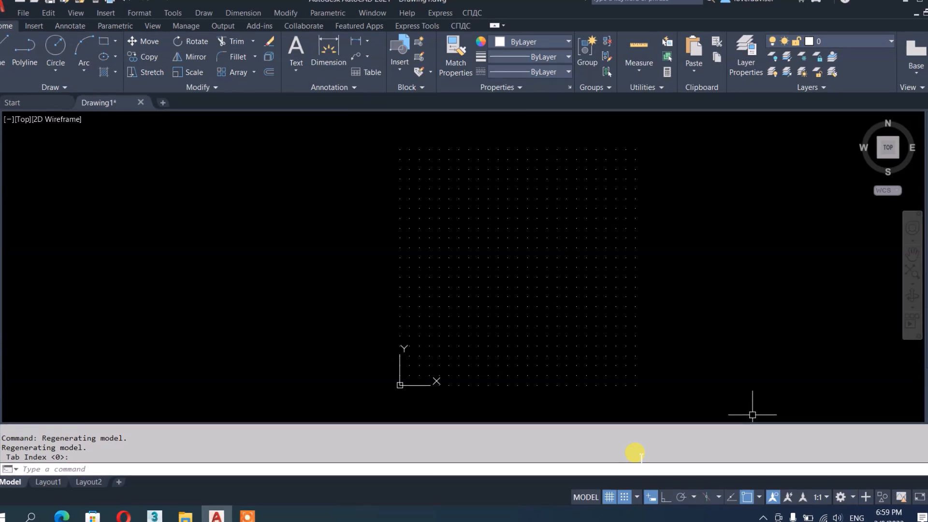
{"action": "mouse_move", "coordinate": [600, 321]}
{"action": "middle_mouse_down"}
{"action": "mouse_move", "coordinate": [568, 323]}
{"action": "mouse_move", "coordinate": [550, 300]}
{"action": "middle_mouse_up"}
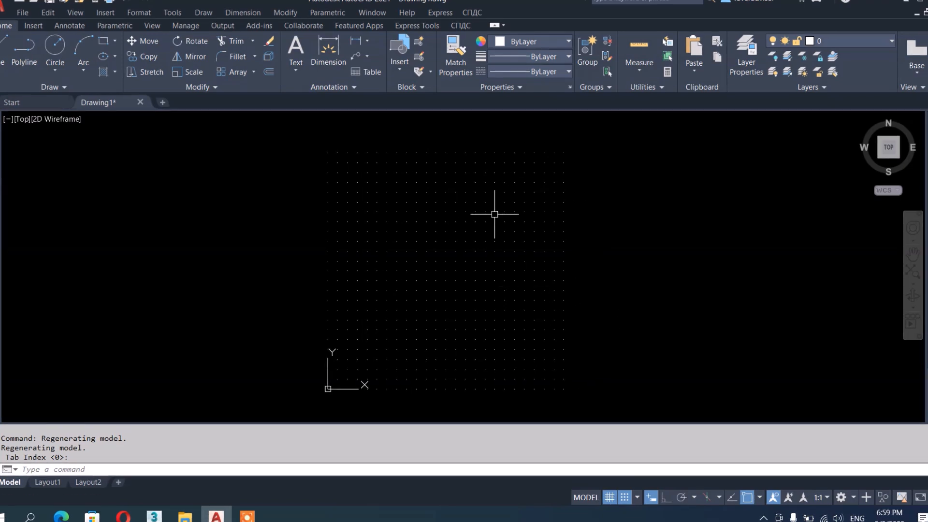
{"action": "type", "text": "N"}
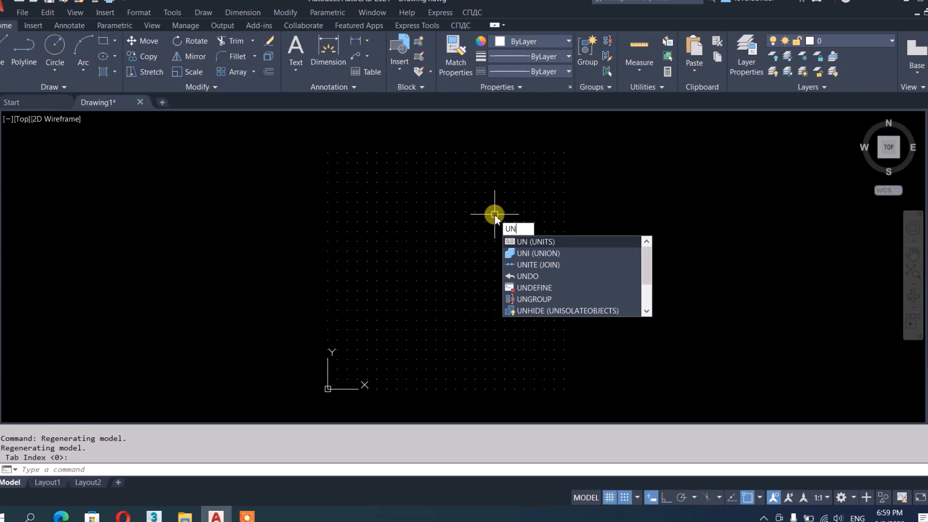
{"action": "key", "text": "Return"}
{"action": "key", "text": "Escape"}
{"action": "key", "text": "Escape"}
Step: Create a new layer named CL and set its color to red
{"action": "type", "text": "L"}
{"action": "key", "text": "Return"}
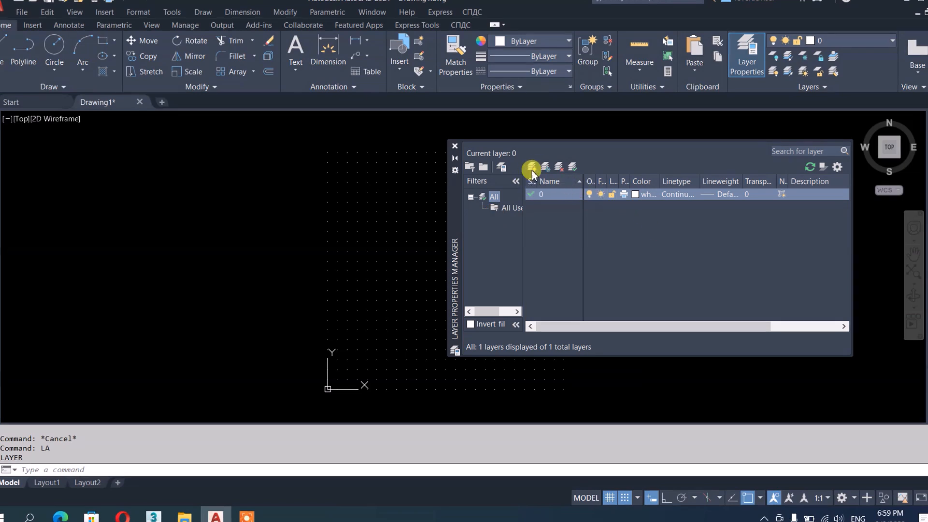
{"action": "left_click", "coordinate": [532, 167]}
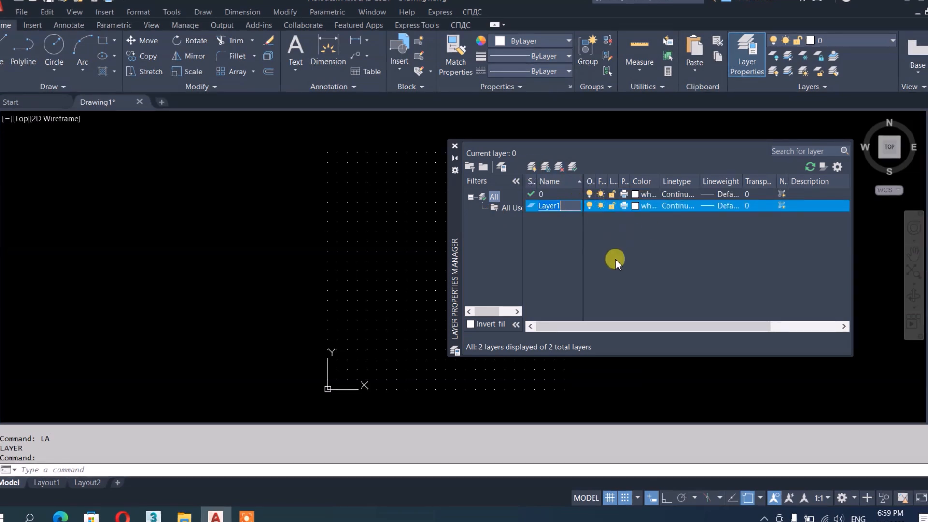
{"action": "type", "text": "cE"}
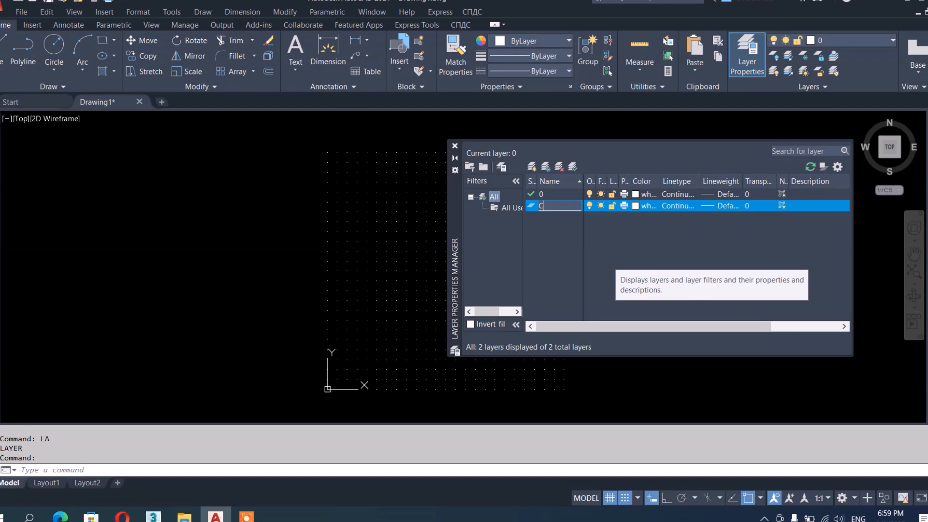
{"action": "left_click", "coordinate": [636, 206]}
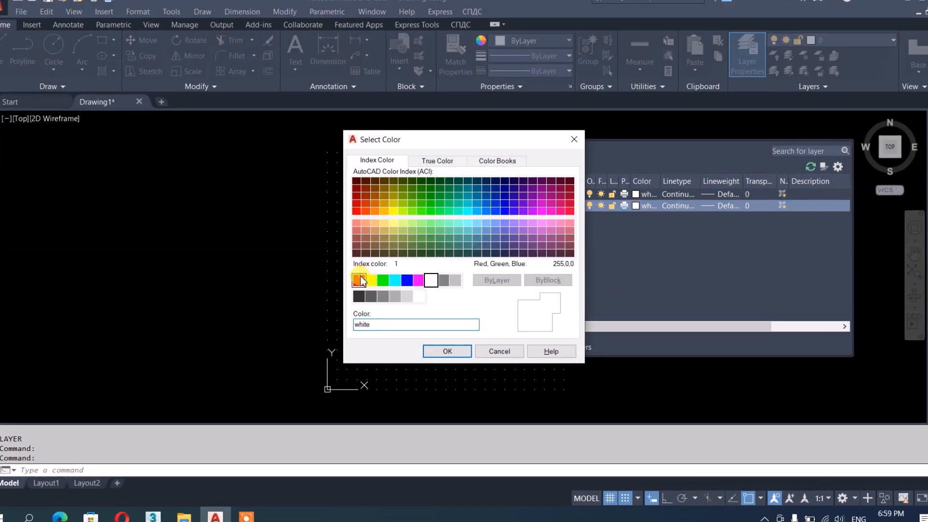
{"action": "left_click", "coordinate": [358, 280]}
{"action": "left_click", "coordinate": [447, 351]}
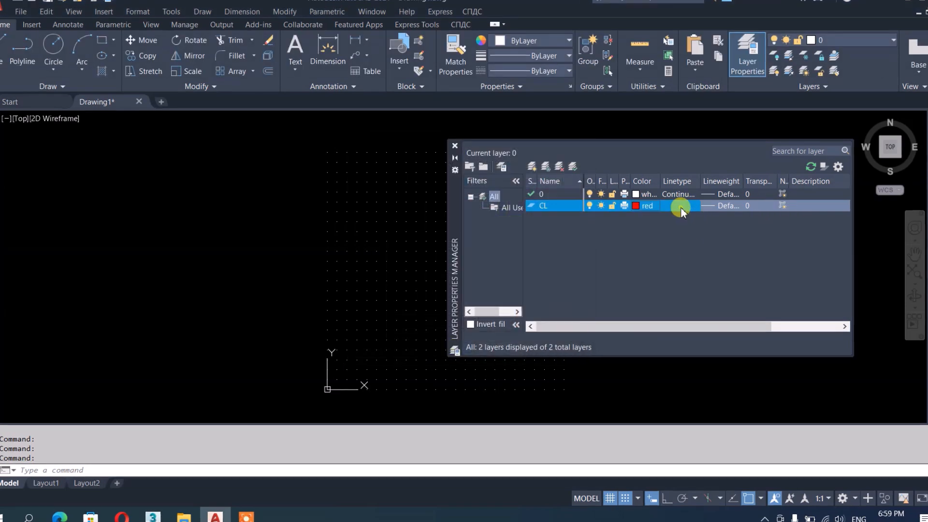
Step: Load the CENTER linetype from acad.lin and assign it to the CL layer
{"action": "left_click", "coordinate": [679, 206]}
{"action": "left_click", "coordinate": [491, 321]}
{"action": "left_click", "coordinate": [381, 254]}
{"action": "key", "text": "c"}
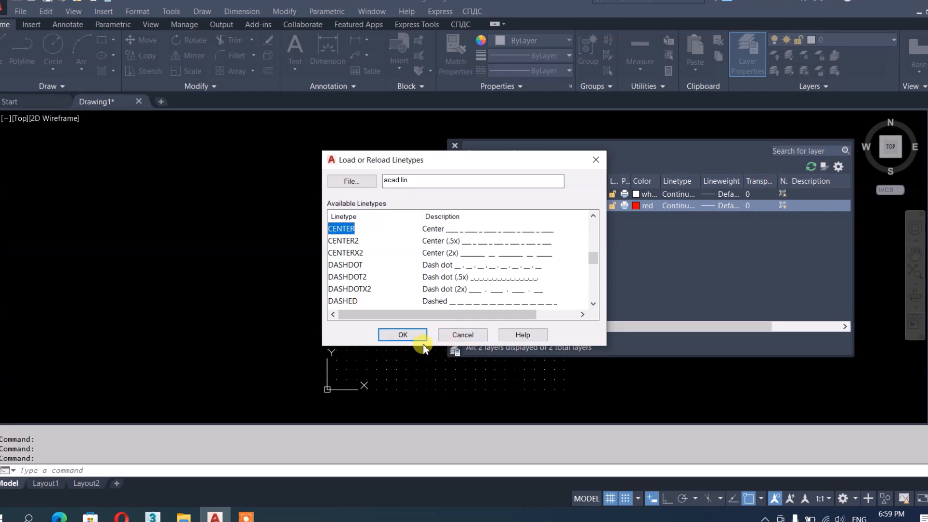
{"action": "left_click", "coordinate": [404, 335]}
{"action": "left_click", "coordinate": [439, 218]}
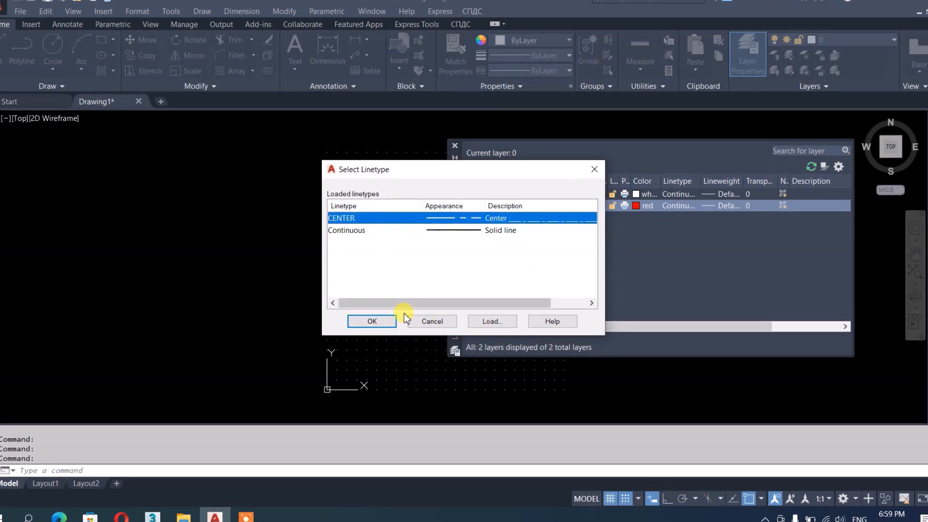
{"action": "left_click", "coordinate": [372, 321]}
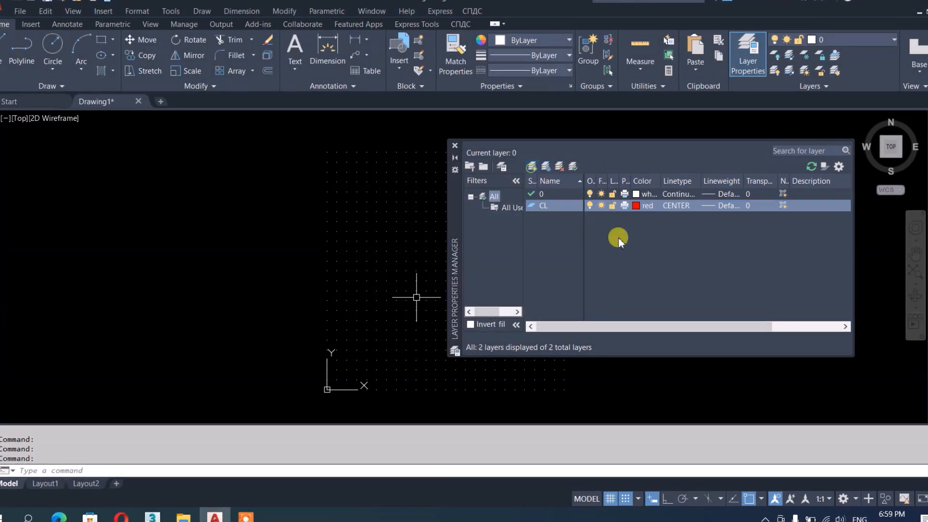
Step: Create a layer named OBJECT with white color and the Continuous linetype
{"action": "key", "text": "alt+n"}
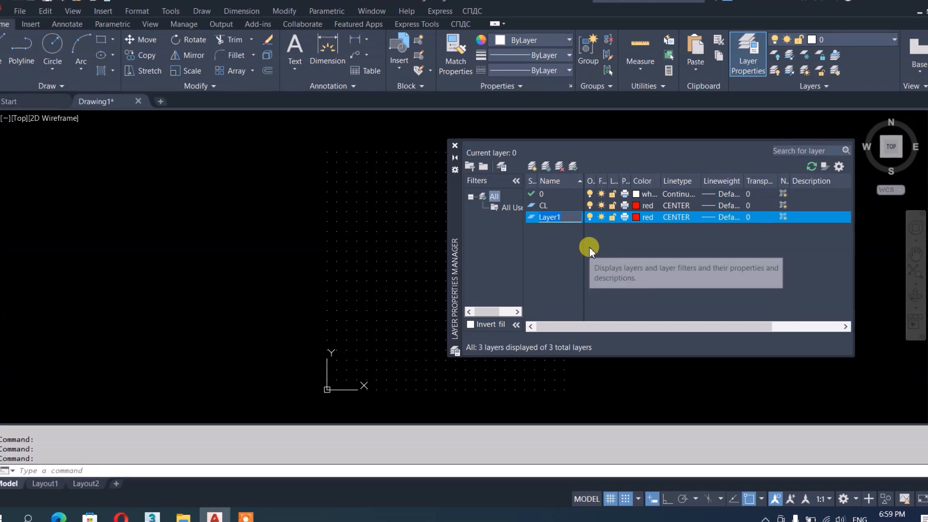
{"action": "type", "text": "OBJECT"}
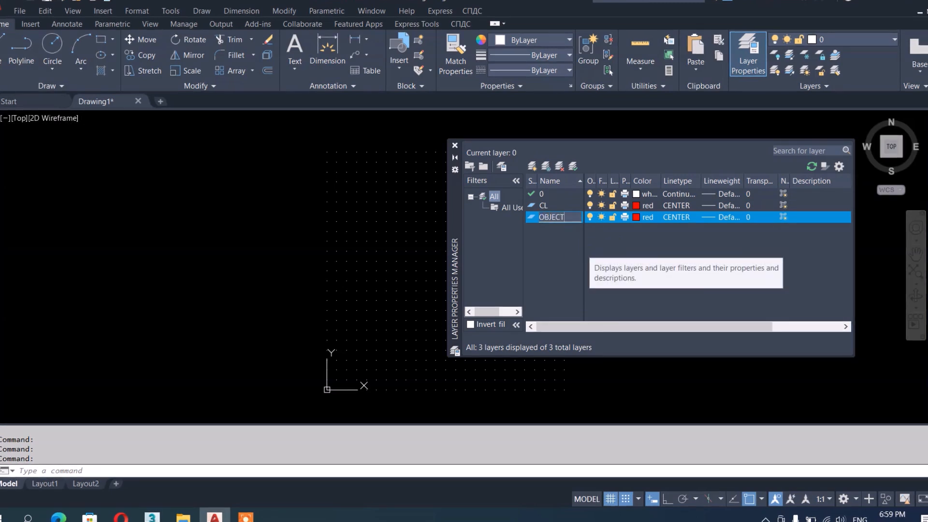
{"action": "left_click", "coordinate": [636, 217]}
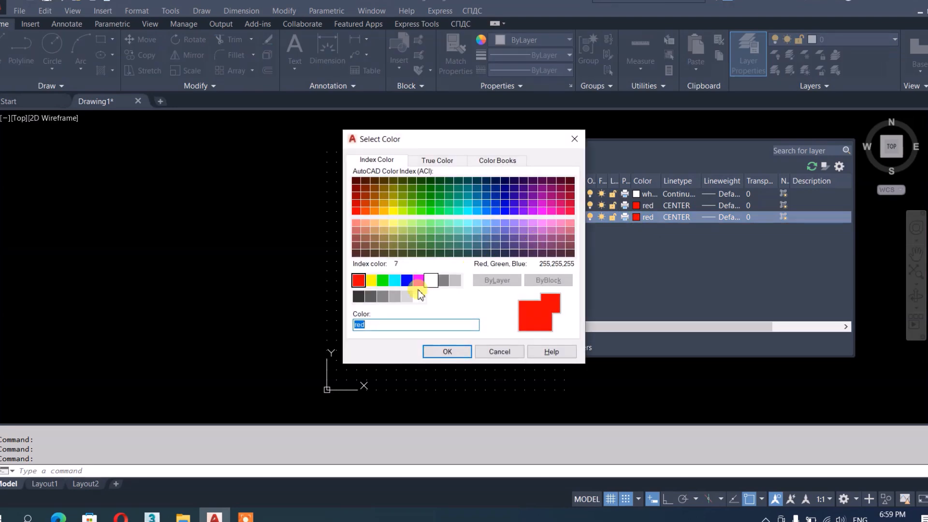
{"action": "left_click", "coordinate": [431, 280]}
{"action": "left_click", "coordinate": [447, 352]}
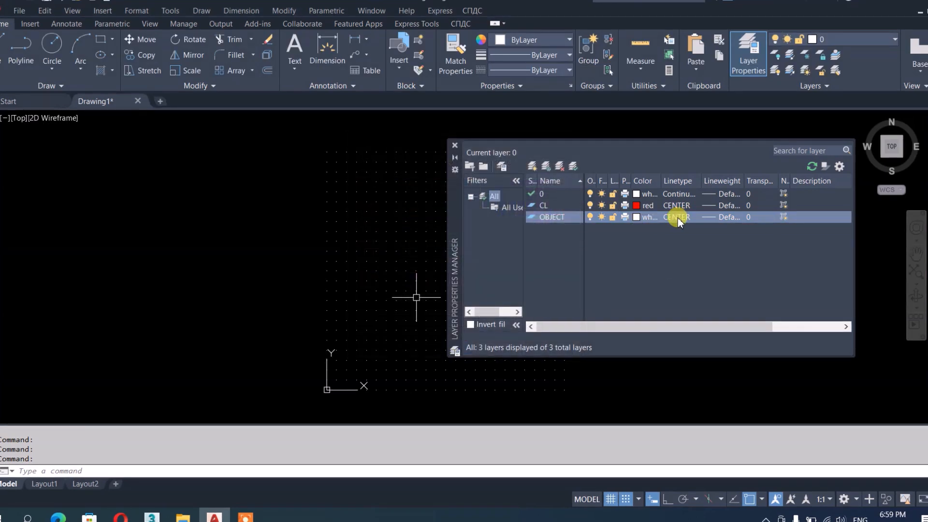
{"action": "left_click", "coordinate": [678, 218]}
{"action": "left_click", "coordinate": [343, 230]}
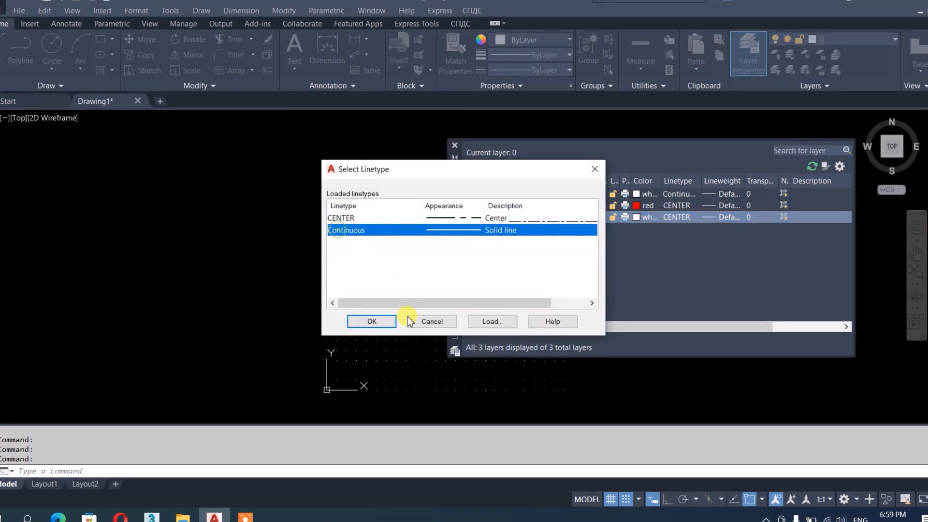
{"action": "left_click", "coordinate": [372, 321]}
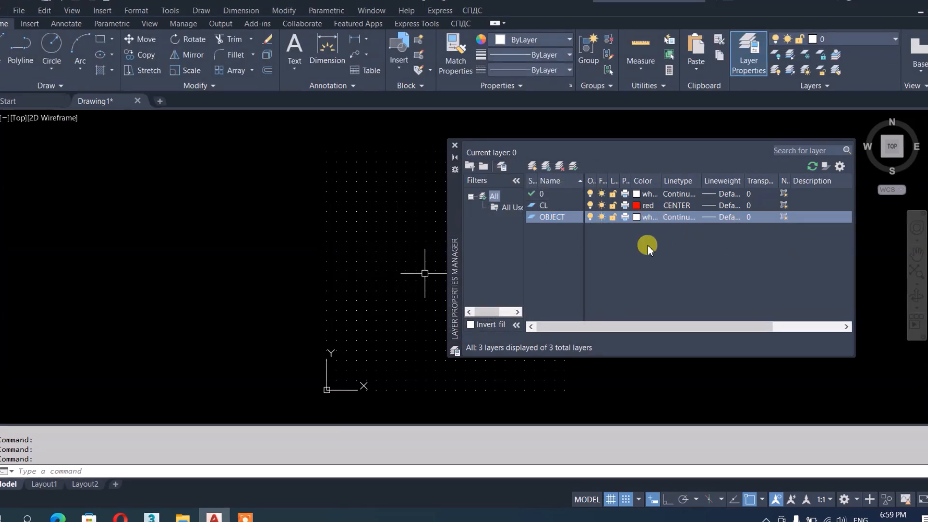
Step: Create a layer named DIM and set its color to green
{"action": "left_click", "coordinate": [533, 166]}
{"action": "type", "text": "DIM"}
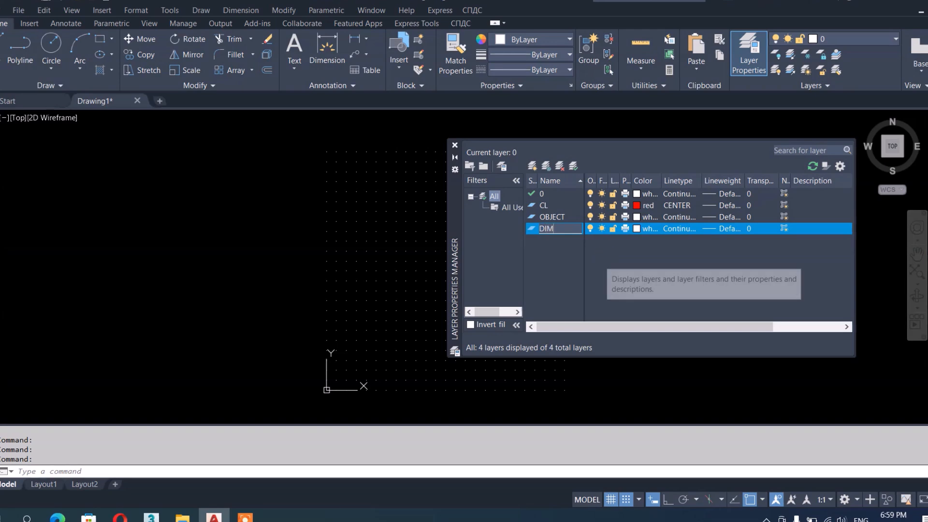
{"action": "left_click", "coordinate": [637, 228]}
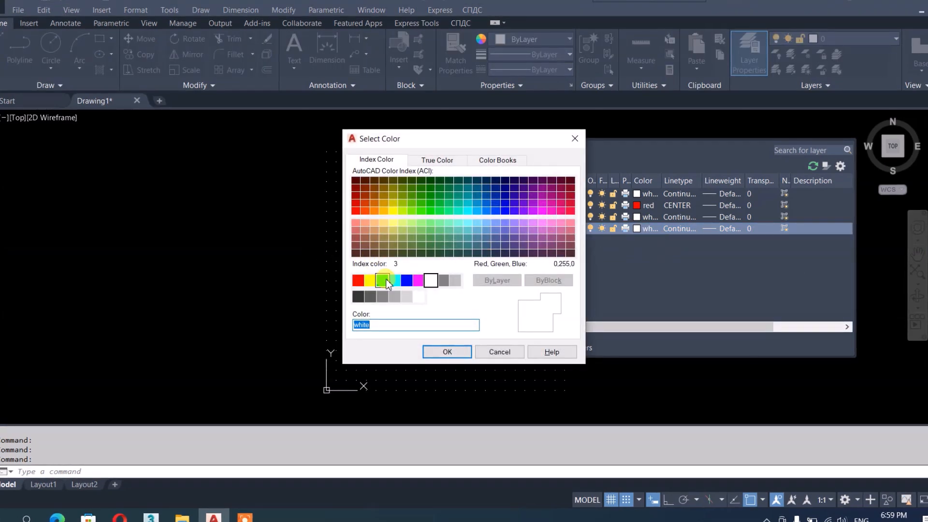
{"action": "left_click", "coordinate": [386, 281]}
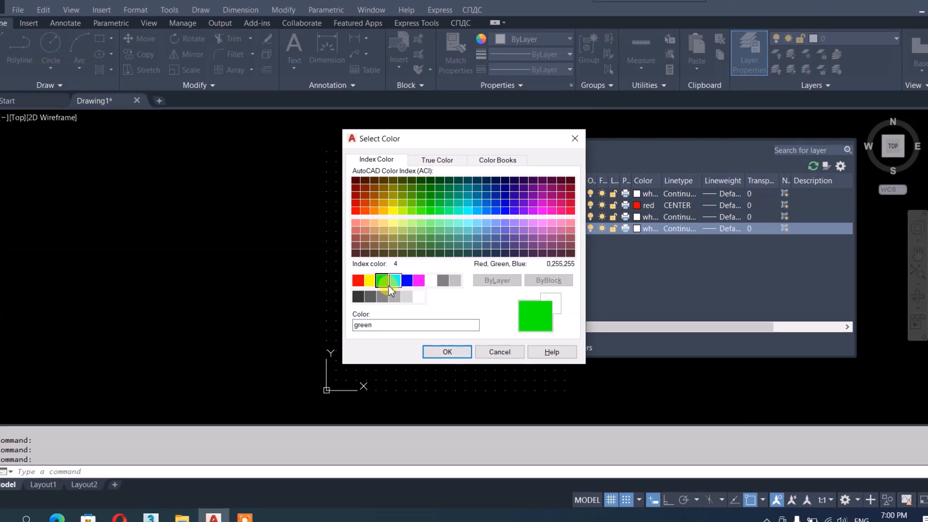
{"action": "left_click", "coordinate": [446, 353]}
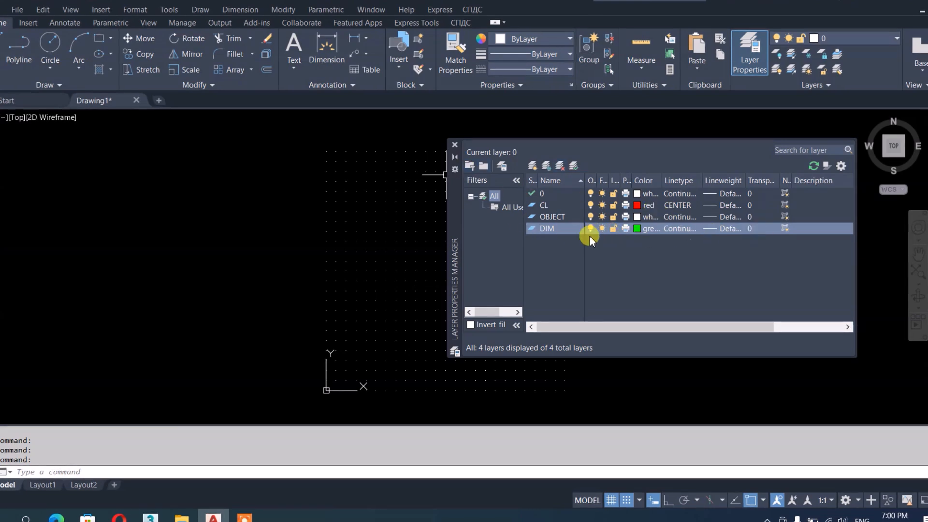
Step: Set the lineweight of the CL layer to 0.15 mm and of the OBJECT layer to 0.35 mm
{"action": "left_click", "coordinate": [724, 206]}
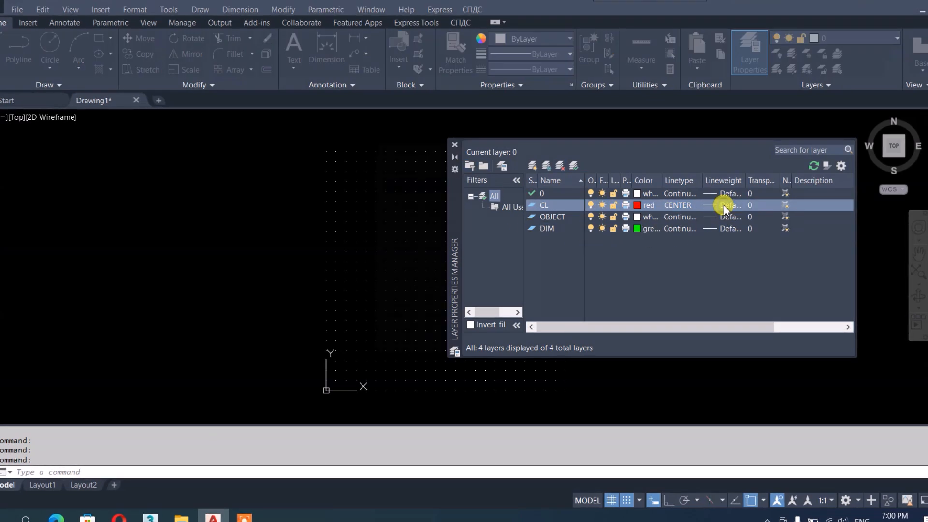
{"action": "left_click", "coordinate": [426, 247]}
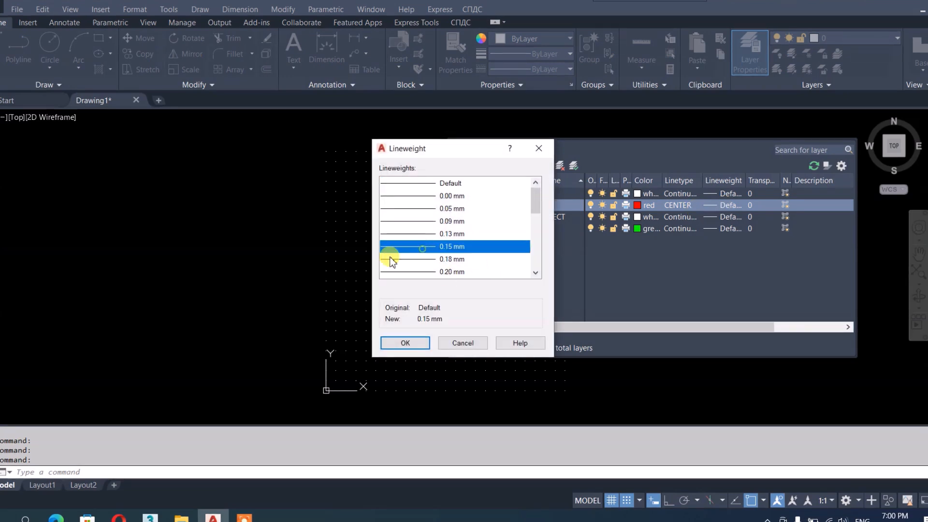
{"action": "left_click", "coordinate": [410, 343]}
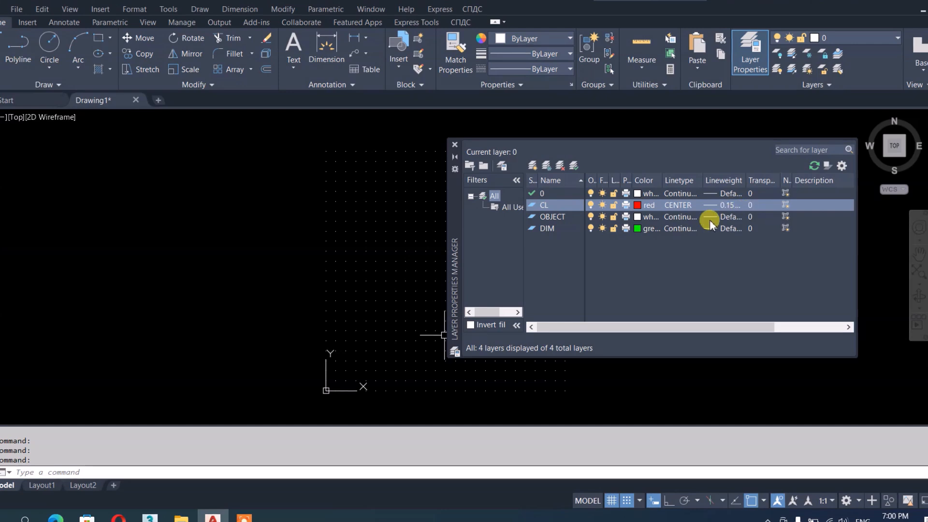
{"action": "left_click", "coordinate": [728, 220]}
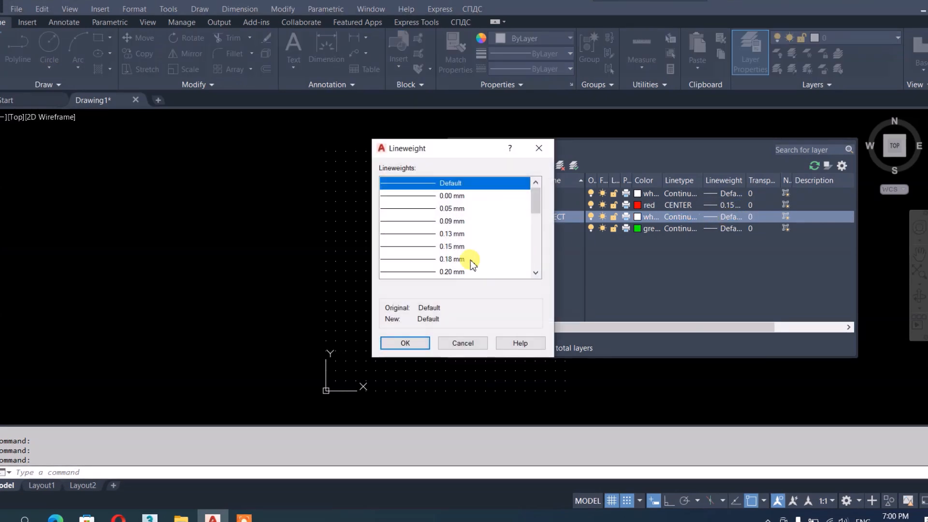
{"action": "left_click_drag", "start_coordinate": [535, 203], "coordinate": [535, 218]}
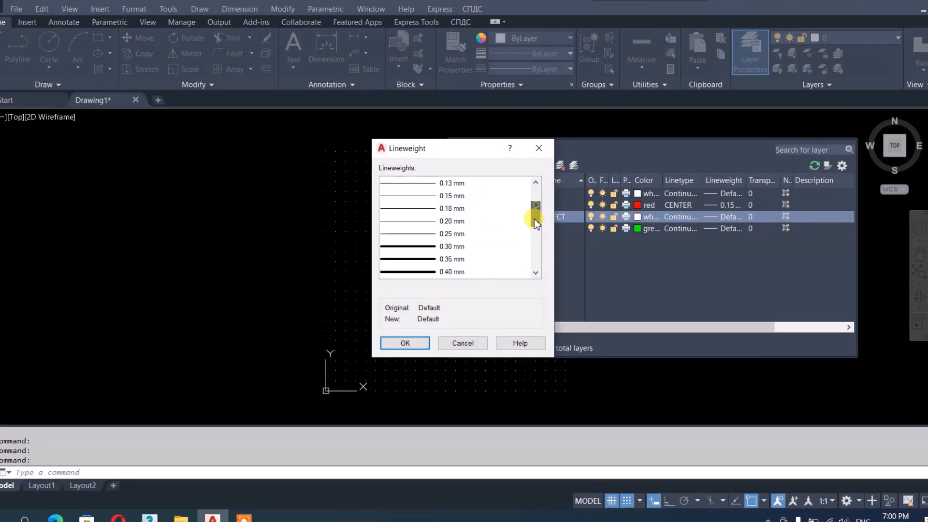
{"action": "left_click", "coordinate": [426, 259]}
{"action": "left_click", "coordinate": [404, 344]}
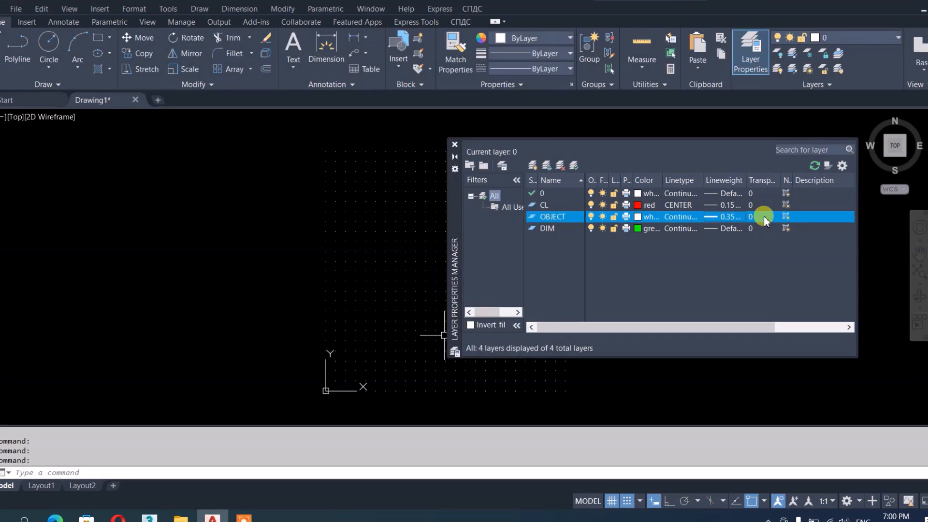
Step: Set the lineweight of the DIM layer to 0.25 mm
{"action": "left_click", "coordinate": [723, 227]}
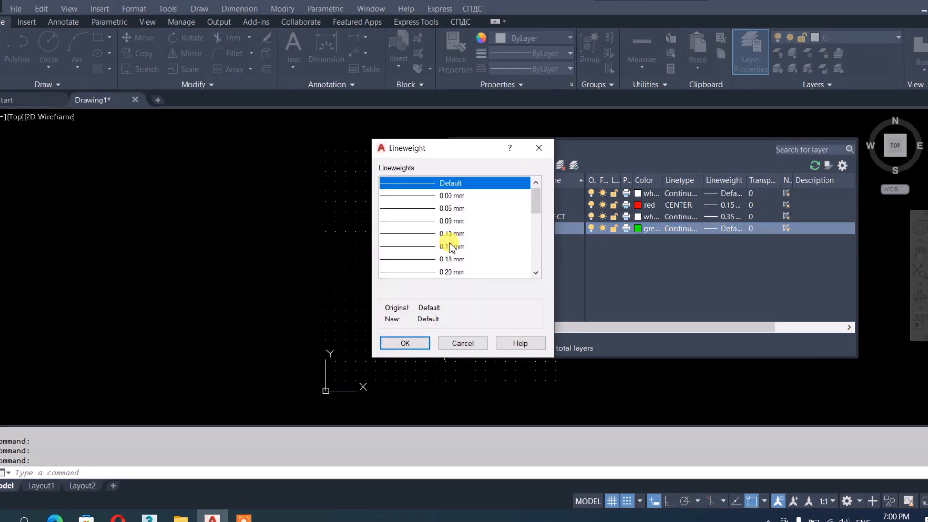
{"action": "left_click", "coordinate": [417, 272]}
{"action": "left_click", "coordinate": [535, 273]}
{"action": "left_click", "coordinate": [535, 272]}
{"action": "left_click", "coordinate": [429, 259]}
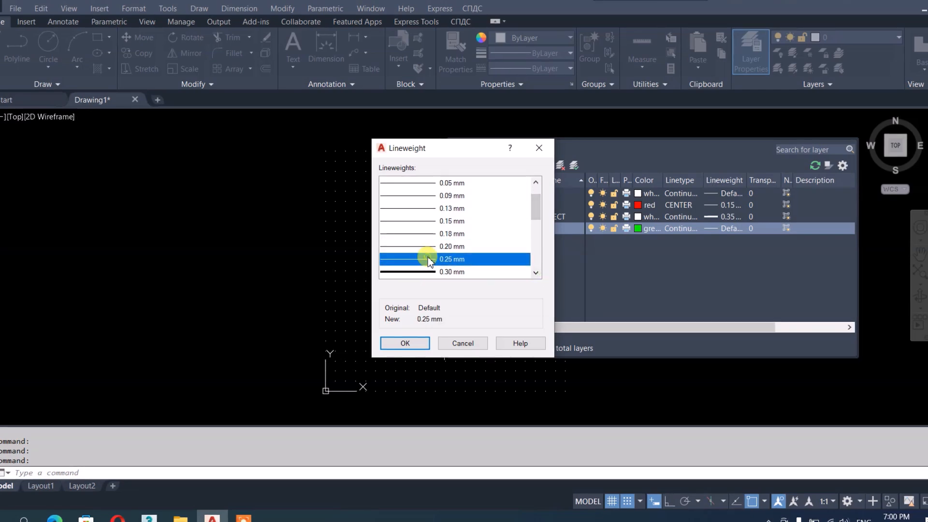
{"action": "left_click", "coordinate": [405, 338]}
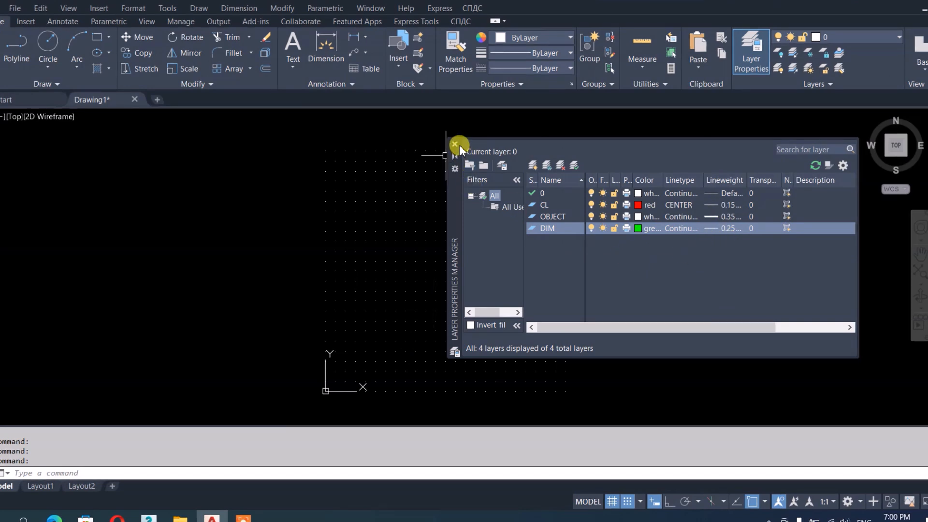
Step: Close the layer manager and make CL the current layer
{"action": "left_click", "coordinate": [554, 205]}
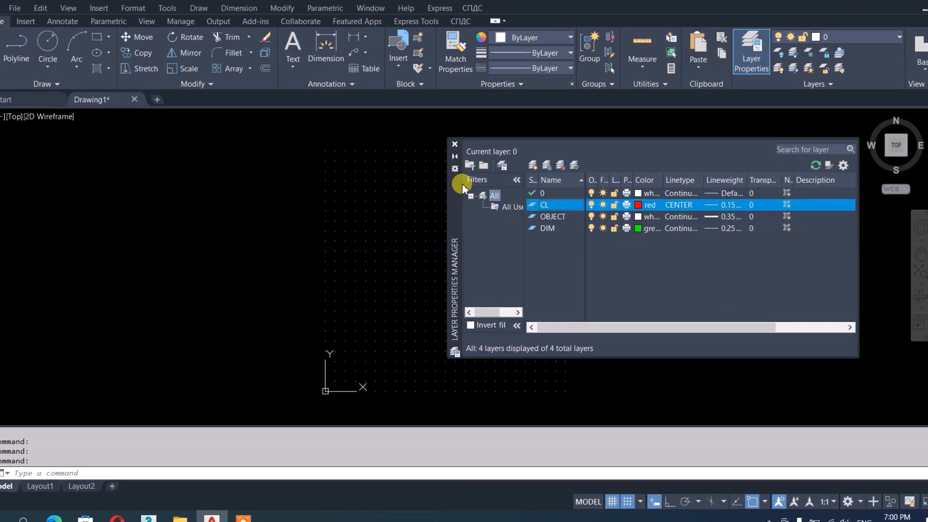
{"action": "left_click", "coordinate": [455, 145]}
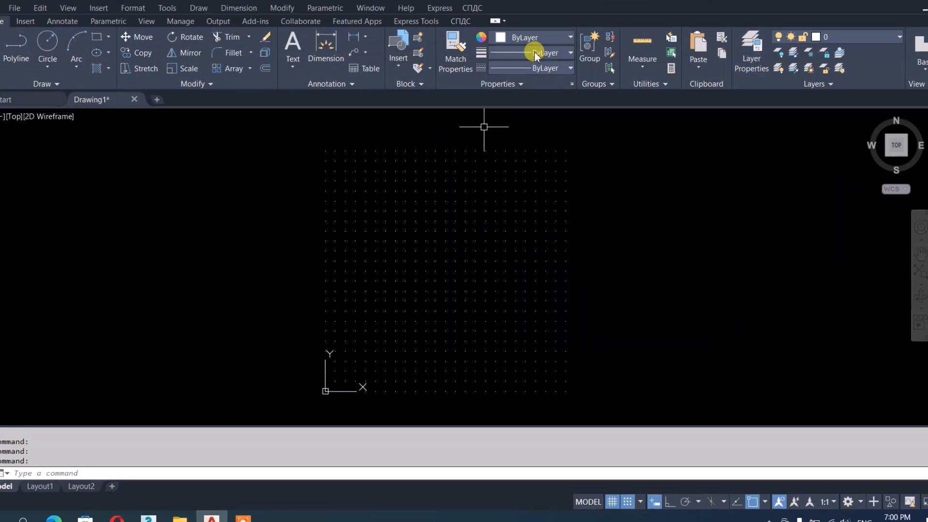
{"action": "left_click", "coordinate": [534, 37]}
{"action": "left_click", "coordinate": [869, 39]}
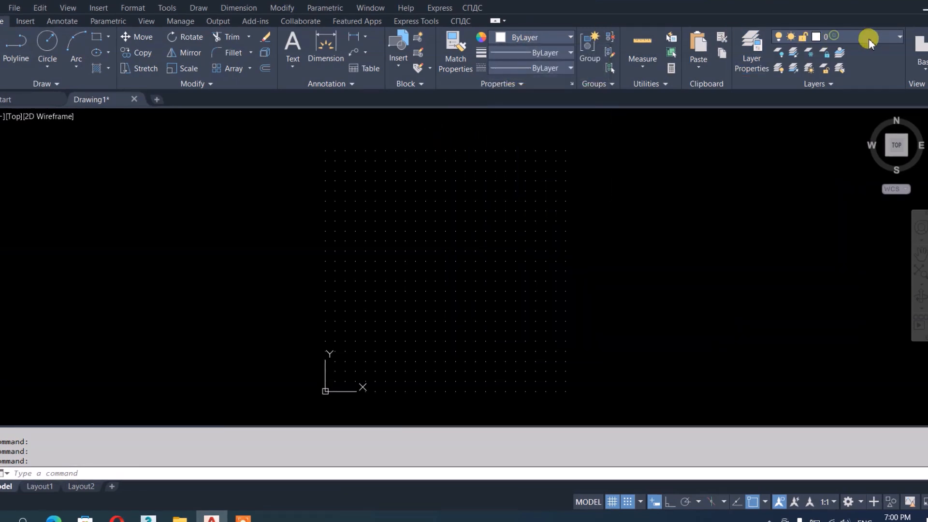
{"action": "left_click", "coordinate": [868, 39]}
{"action": "left_click", "coordinate": [835, 68]}
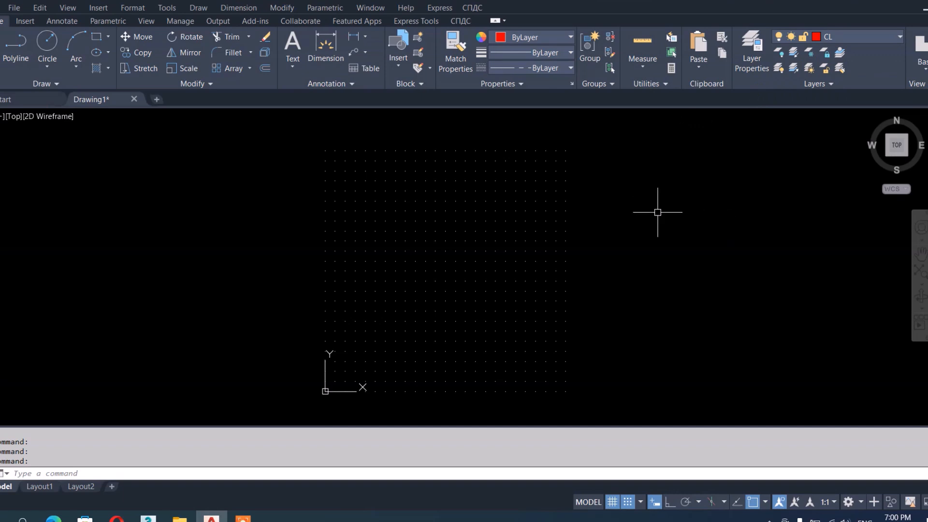
Step: Draw a vertical center line through the middle of the grid area with orthogonal restriction turned on
{"action": "type", "text": "l"}
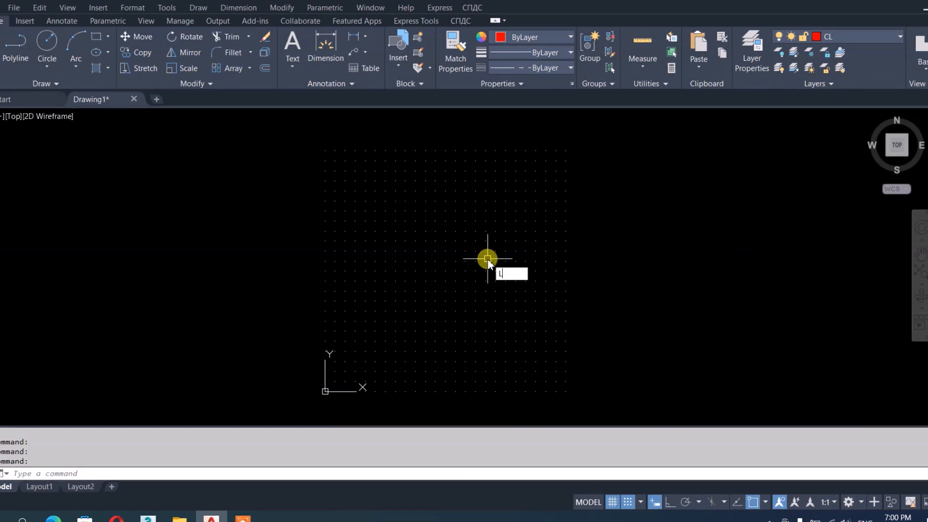
{"action": "key", "text": "Return"}
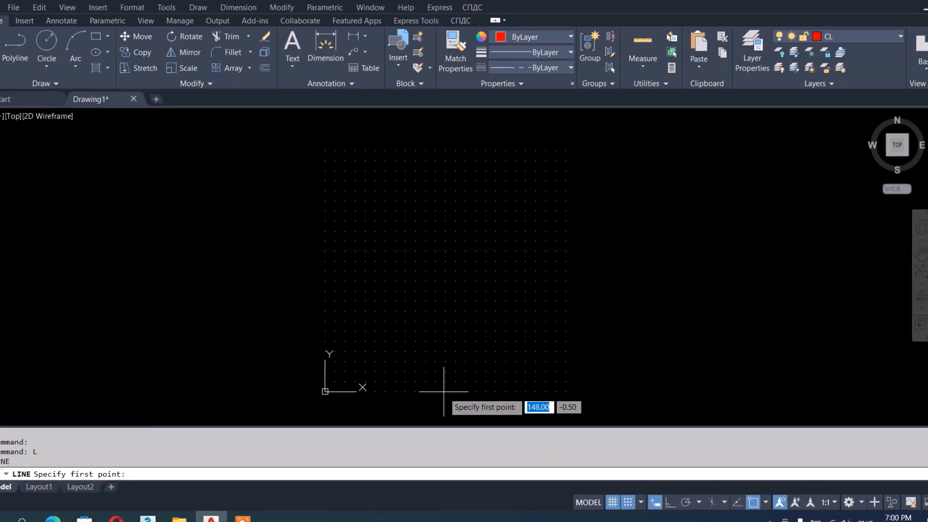
{"action": "left_click", "coordinate": [446, 366]}
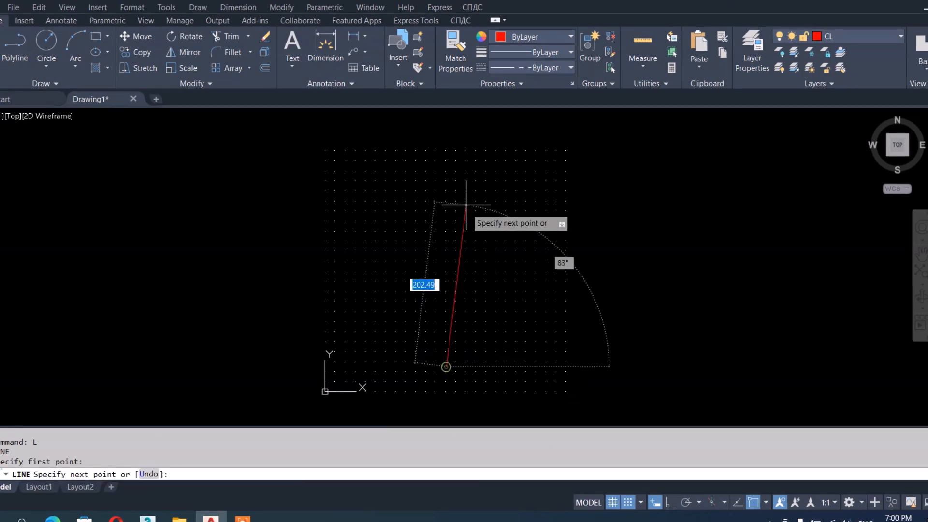
{"action": "left_click", "coordinate": [670, 502]}
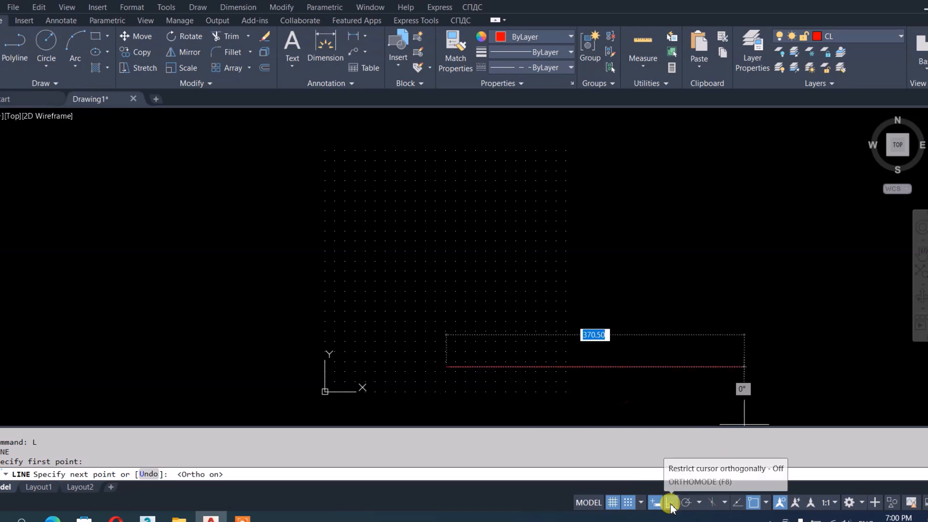
{"action": "left_click", "coordinate": [445, 170]}
{"action": "key", "text": "Escape"}
{"action": "key", "text": "Escape"}
{"action": "key", "text": "Escape"}
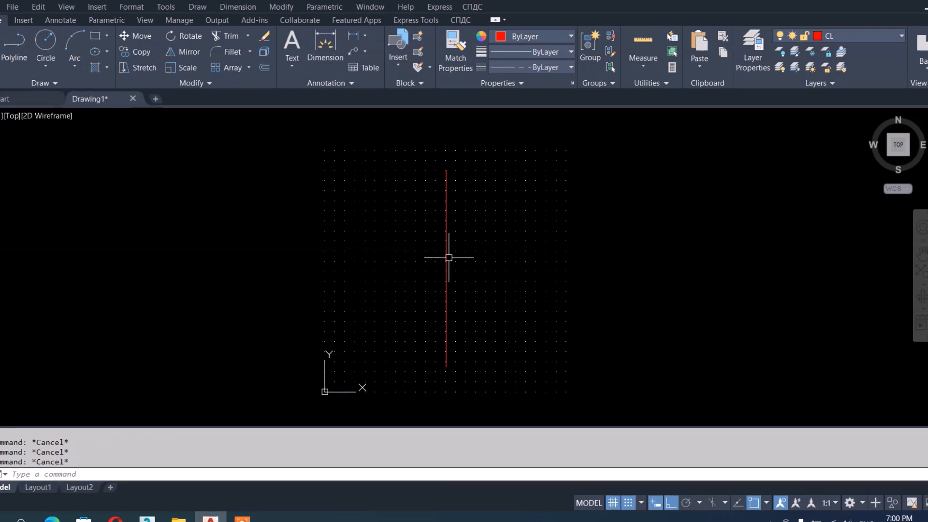
Step: Rotate a copy of the vertical center line by 90° about its midpoint to form the horizontal center line
{"action": "type", "text": "RO"}
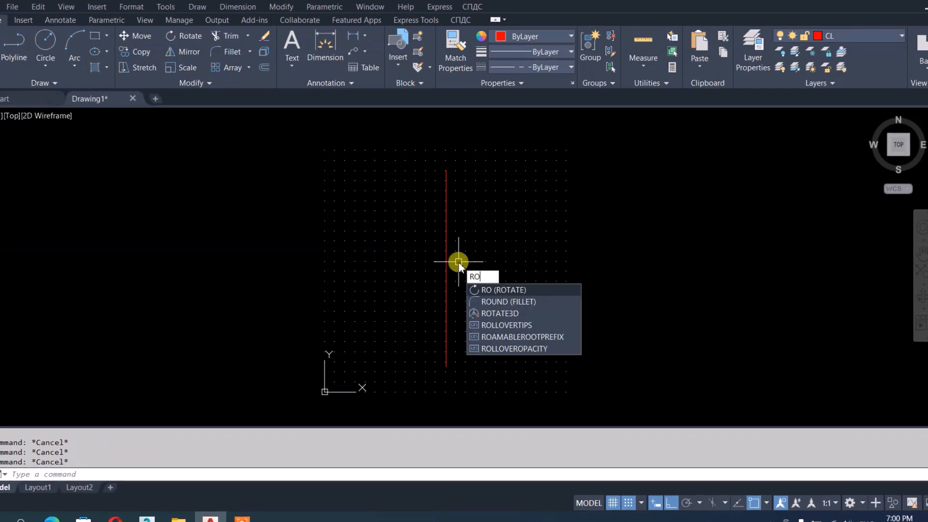
{"action": "key", "text": "Return"}
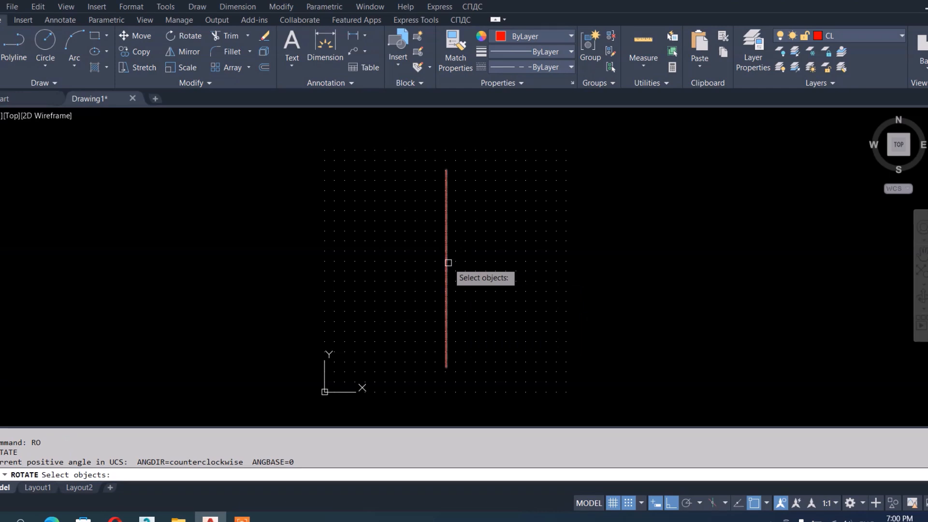
{"action": "left_click", "coordinate": [447, 264]}
{"action": "key", "text": "Return"}
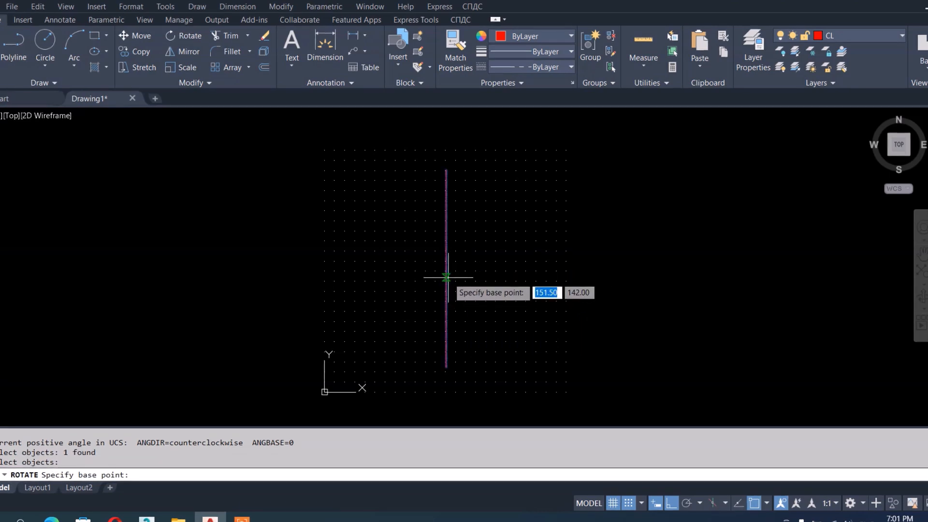
{"action": "left_click", "coordinate": [447, 271]}
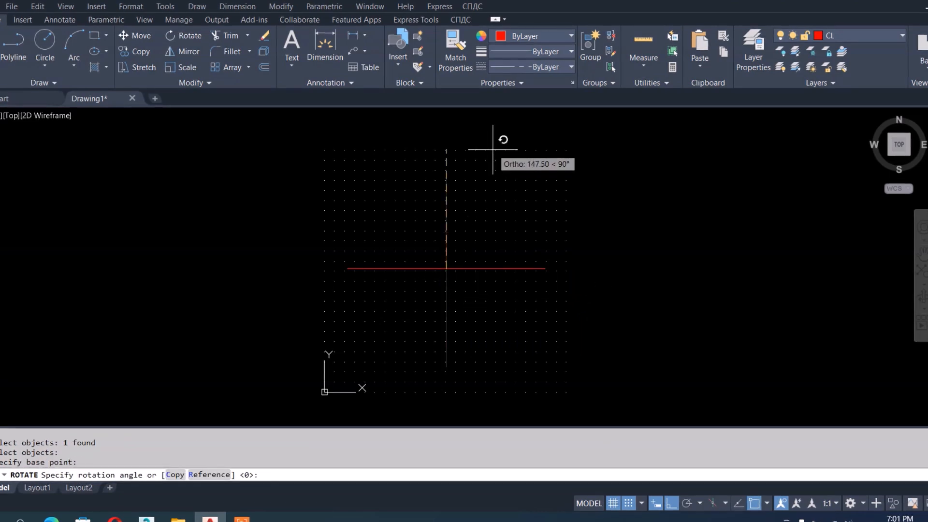
{"action": "type", "text": "C"}
{"action": "key", "text": "Return"}
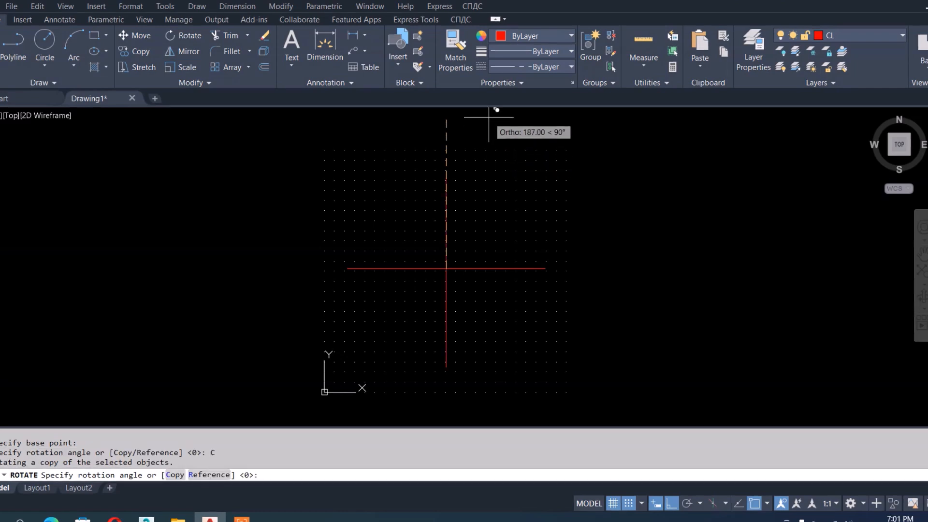
{"action": "left_click", "coordinate": [491, 121]}
Step: Examine the dash-dot pattern of the crossing center lines up close and from farther away
{"action": "mouse_move", "coordinate": [492, 305]}
{"action": "middle_mouse_down"}
{"action": "mouse_move", "coordinate": [626, 315]}
{"action": "mouse_move", "coordinate": [572, 292]}
{"action": "middle_mouse_up"}
{"action": "scroll", "coordinate": [572, 291], "scroll_direction": "up", "scroll_amount": 2}
{"action": "scroll", "coordinate": [509, 248], "scroll_direction": "up", "scroll_amount": 10}
{"action": "scroll", "coordinate": [495, 264], "scroll_direction": "down", "scroll_amount": 10}
{"action": "scroll", "coordinate": [524, 306], "scroll_direction": "down", "scroll_amount": 5}
{"action": "scroll", "coordinate": [472, 294], "scroll_direction": "up", "scroll_amount": 3}
{"action": "middle_click_drag", "start_coordinate": [472, 295], "coordinate": [496, 294]}
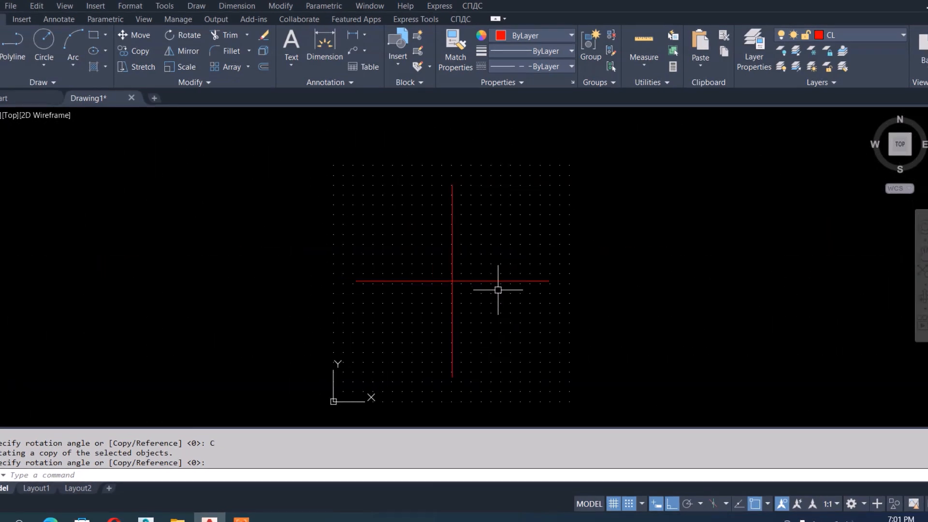
{"action": "scroll", "coordinate": [530, 249], "scroll_direction": "up", "scroll_amount": 5}
{"action": "scroll", "coordinate": [464, 259], "scroll_direction": "down", "scroll_amount": 4}
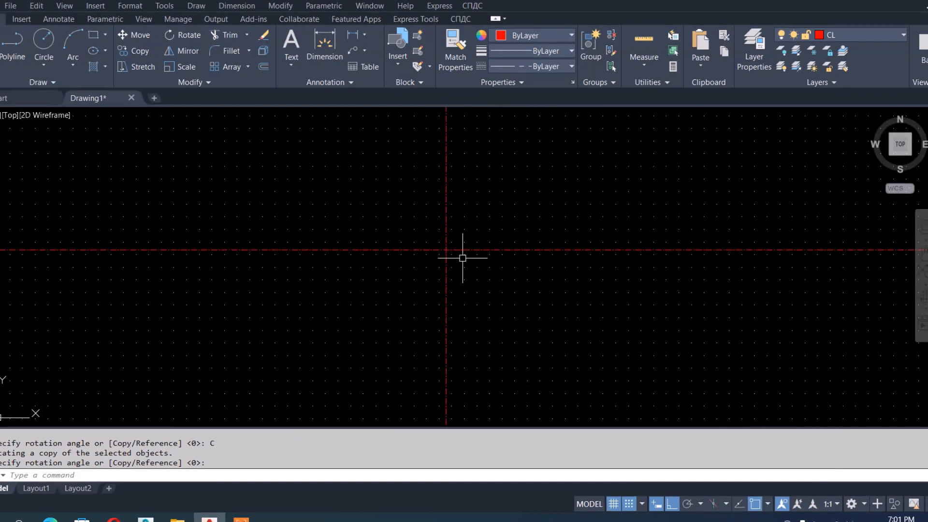
{"action": "scroll", "coordinate": [515, 293], "scroll_direction": "down", "scroll_amount": 2}
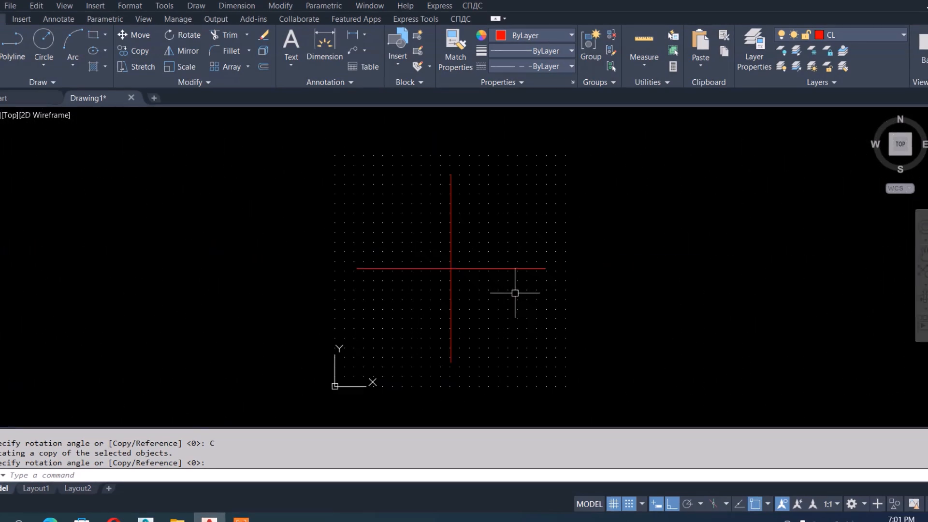
Step: Turn off the grid display and inspect the linetype of the center lines at several magnifications
{"action": "left_click", "coordinate": [614, 504]}
{"action": "scroll", "coordinate": [489, 275], "scroll_direction": "up", "scroll_amount": 2}
{"action": "scroll", "coordinate": [503, 296], "scroll_direction": "down", "scroll_amount": 4}
{"action": "scroll", "coordinate": [505, 297], "scroll_direction": "up", "scroll_amount": 4}
{"action": "scroll", "coordinate": [430, 278], "scroll_direction": "up", "scroll_amount": 2}
{"action": "scroll", "coordinate": [493, 317], "scroll_direction": "down", "scroll_amount": 4}
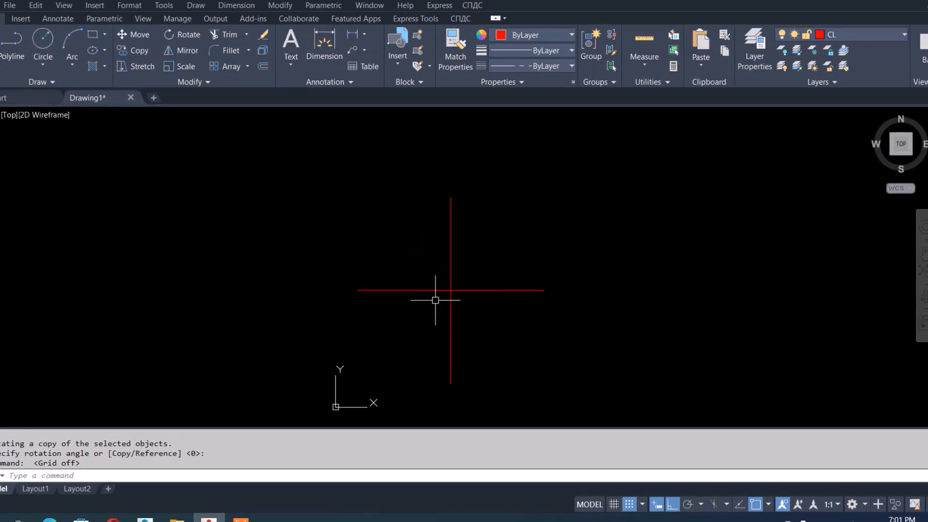
{"action": "scroll", "coordinate": [436, 300], "scroll_direction": "up", "scroll_amount": 2}
{"action": "scroll", "coordinate": [460, 290], "scroll_direction": "up", "scroll_amount": 4}
{"action": "scroll", "coordinate": [493, 294], "scroll_direction": "up", "scroll_amount": 2}
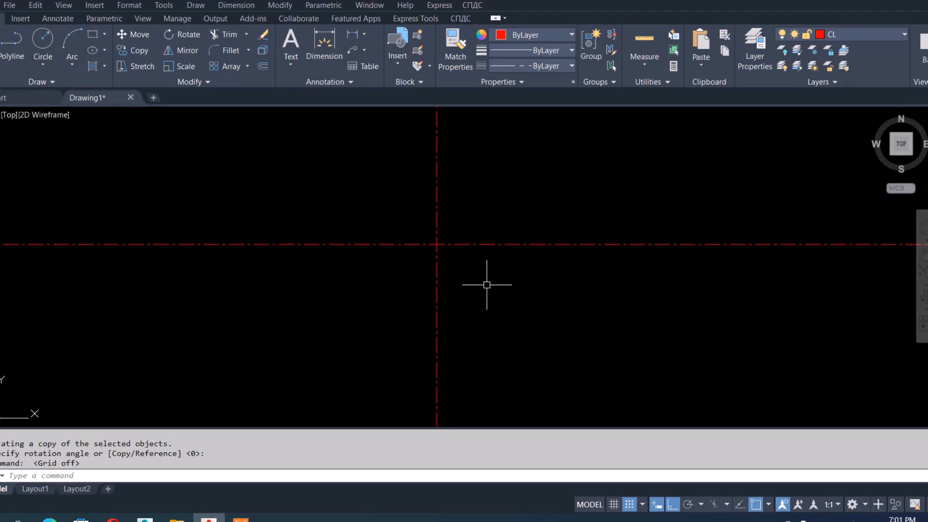
{"action": "scroll", "coordinate": [525, 290], "scroll_direction": "down", "scroll_amount": 3}
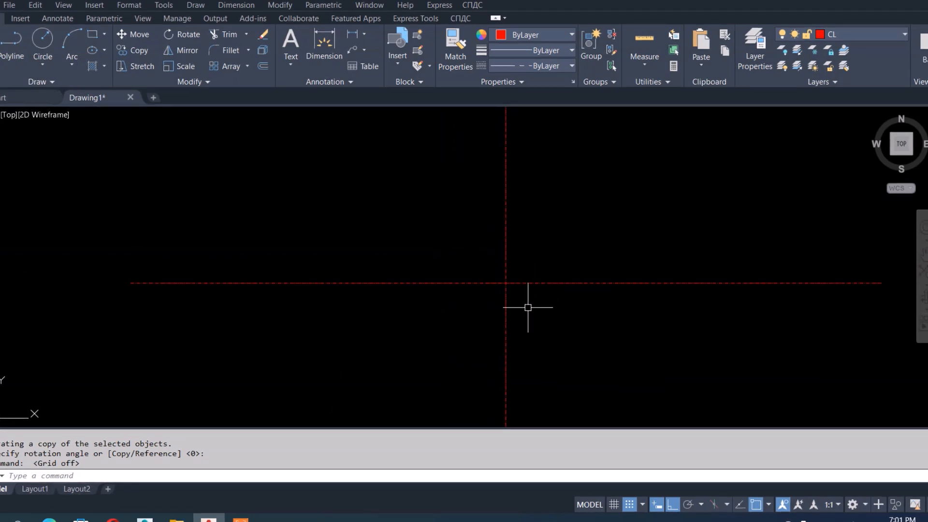
Step: Set the drawing's global linetype scale factor to 10 and check the center lines' dashes
{"action": "type", "text": "LTS"}
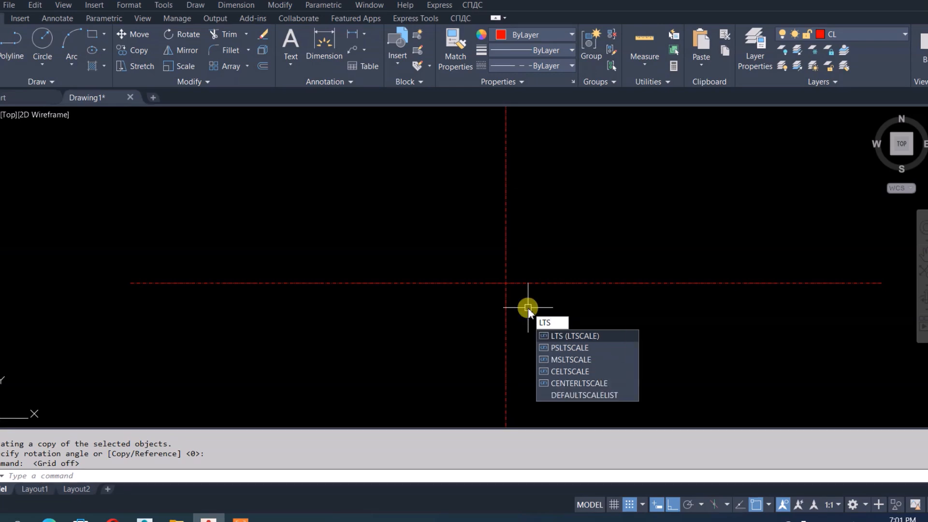
{"action": "key", "text": "Return"}
{"action": "type", "text": "10"}
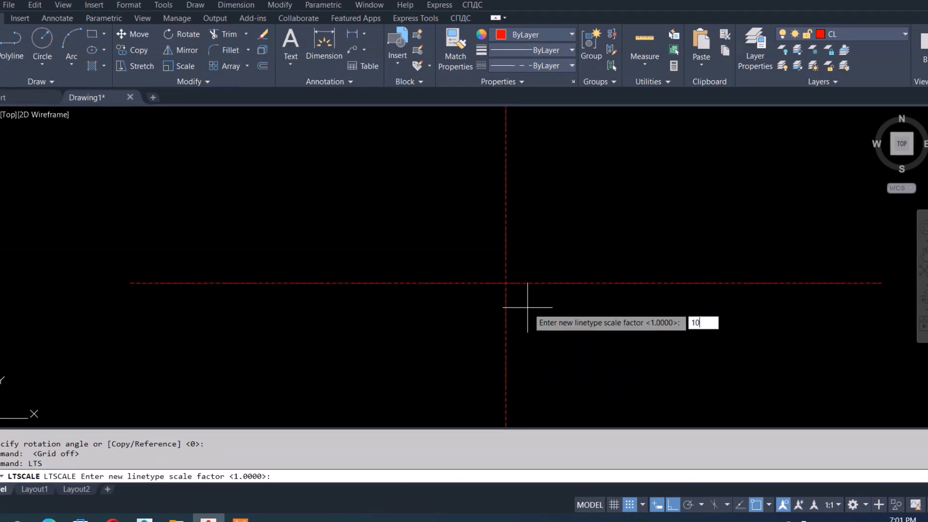
{"action": "key", "text": "Return"}
{"action": "scroll", "coordinate": [551, 304], "scroll_direction": "down", "scroll_amount": 2}
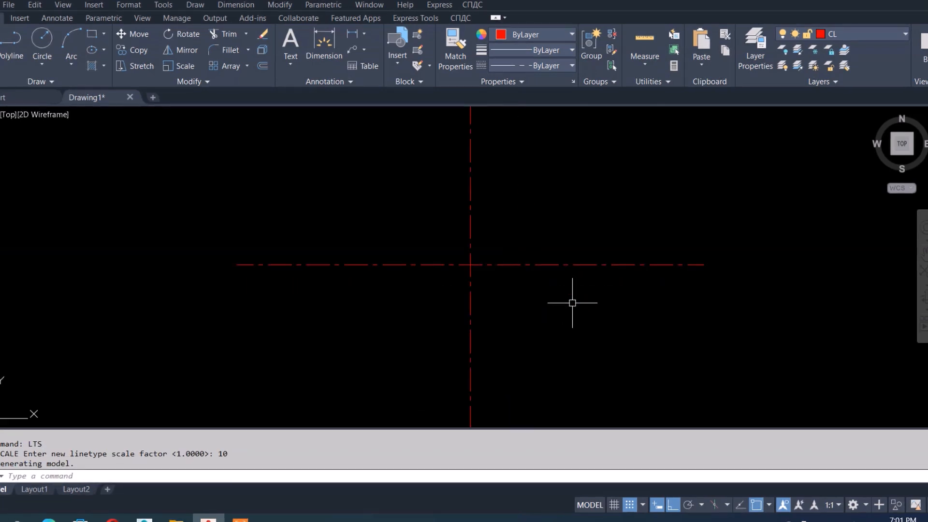
{"action": "scroll", "coordinate": [547, 298], "scroll_direction": "up", "scroll_amount": 3}
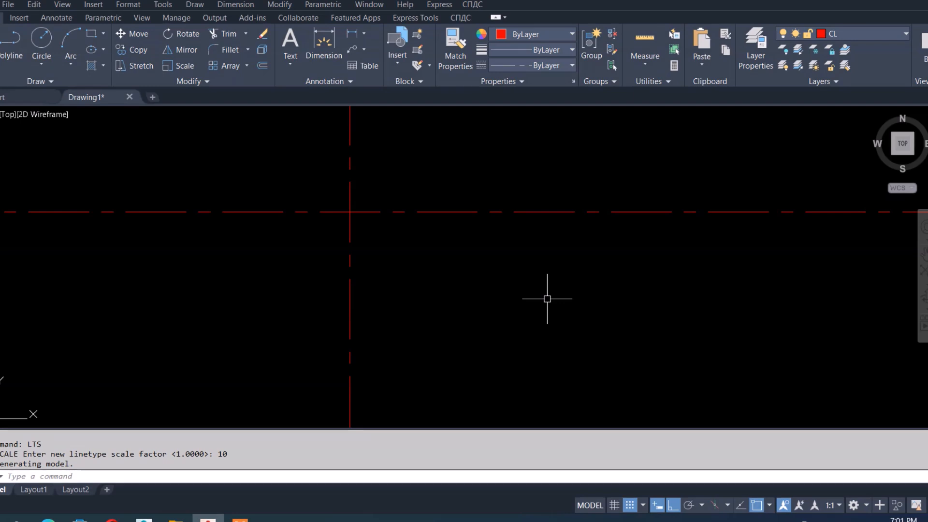
{"action": "scroll", "coordinate": [488, 326], "scroll_direction": "down", "scroll_amount": 3}
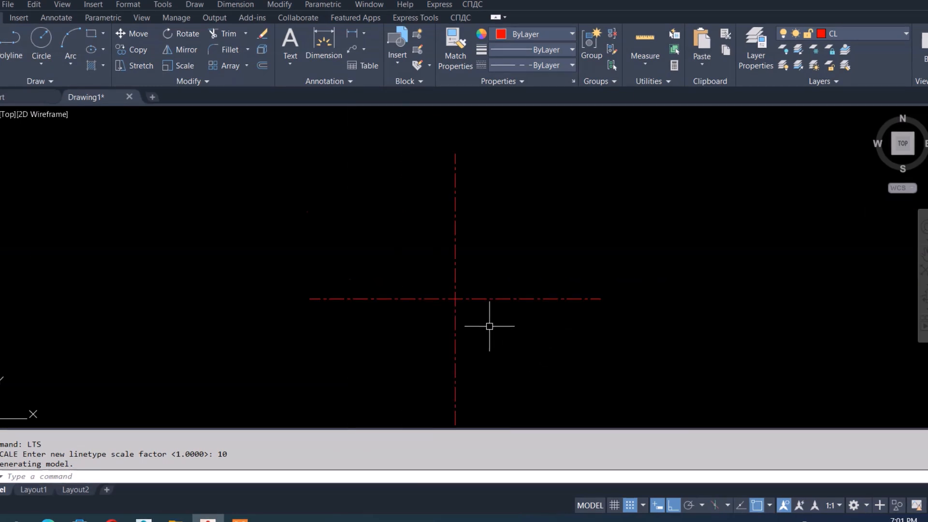
Step: Attach the raster image PRACTICE DRAWING # 2 and place it to the left of the center lines
{"action": "left_click", "coordinate": [94, 6]}
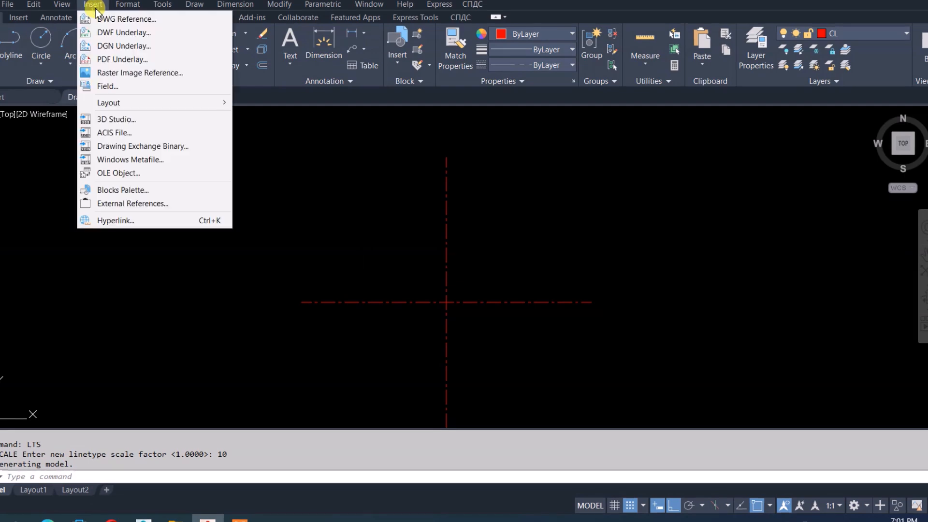
{"action": "left_click", "coordinate": [135, 72]}
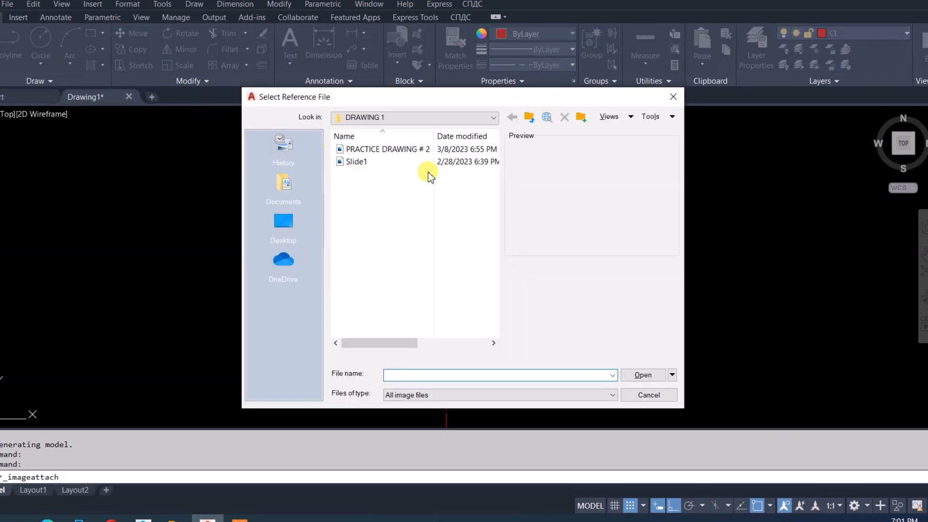
{"action": "left_click", "coordinate": [399, 151]}
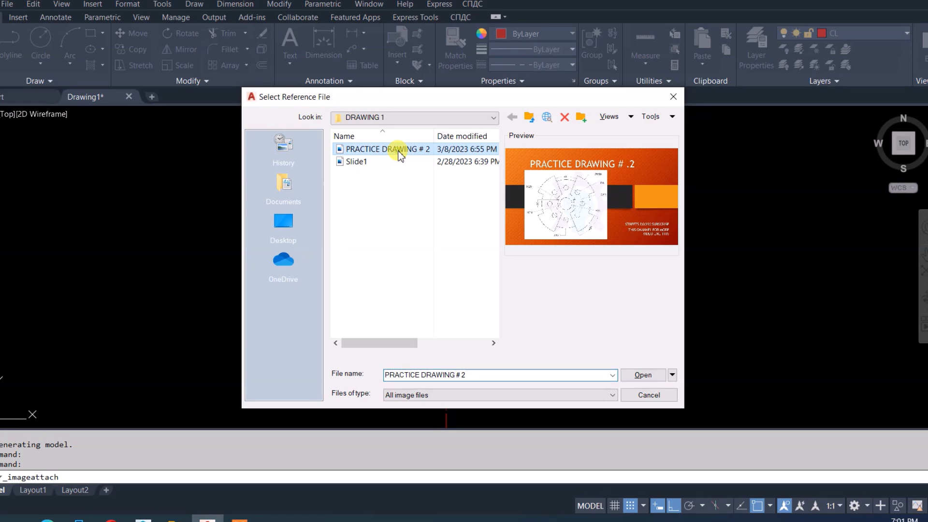
{"action": "left_click", "coordinate": [639, 377]}
{"action": "left_click", "coordinate": [471, 347]}
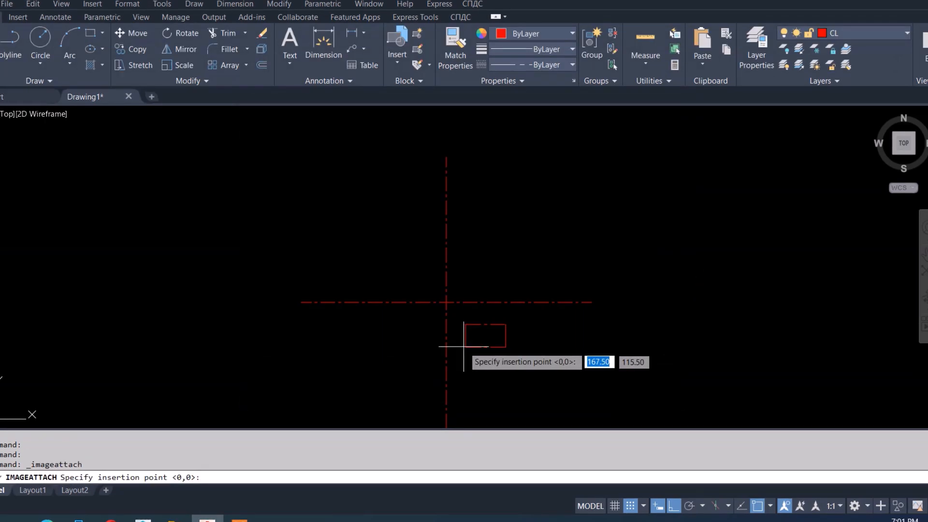
{"action": "left_click", "coordinate": [60, 360]}
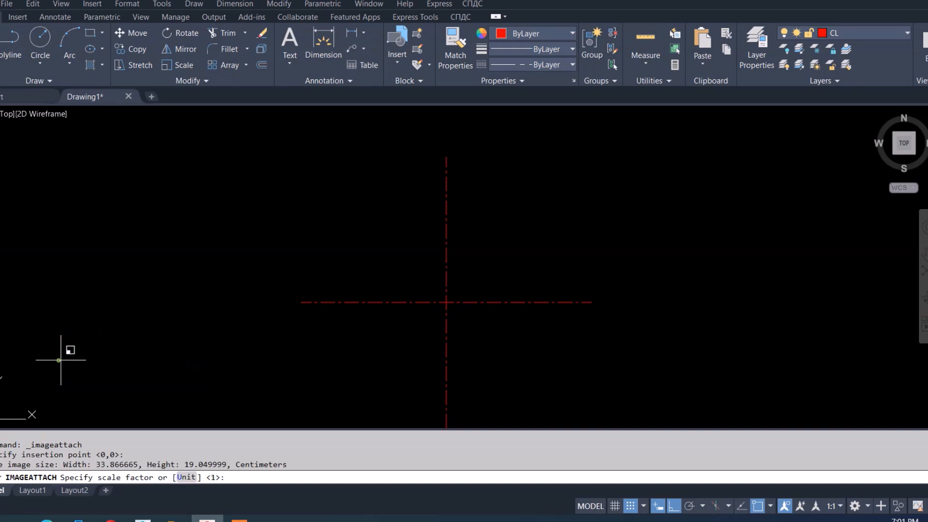
{"action": "left_click", "coordinate": [97, 338]}
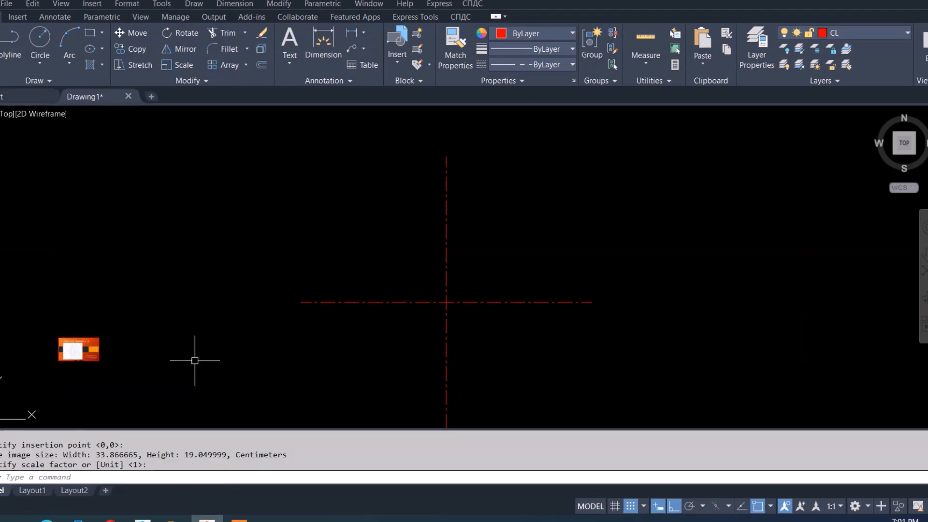
Step: Scale the attached practice image by a factor of 5 about its lower-left corner
{"action": "type", "text": "sc"}
{"action": "key", "text": "Return"}
{"action": "left_click", "coordinate": [123, 347]}
{"action": "left_click", "coordinate": [44, 351]}
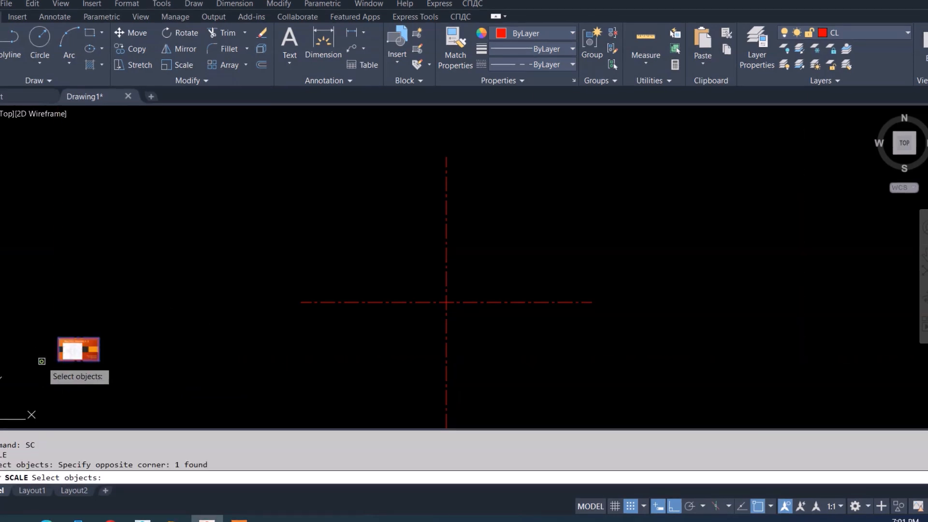
{"action": "key", "text": "Return"}
{"action": "left_click", "coordinate": [58, 360]}
{"action": "type", "text": "5"}
{"action": "key", "text": "Return"}
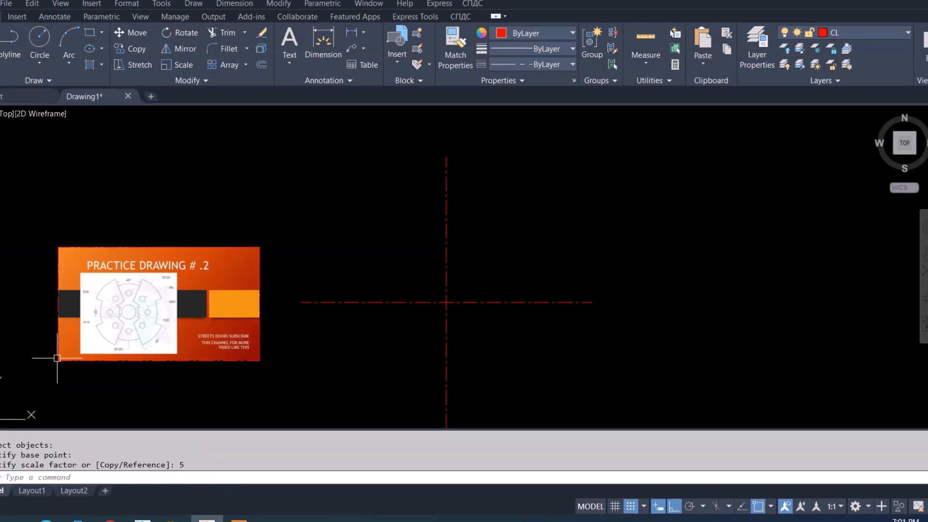
Step: Examine the attached practice drawing's diameters, radii, angles and slot width up close
{"action": "scroll", "coordinate": [31, 358], "scroll_direction": "up", "scroll_amount": 5}
{"action": "scroll", "coordinate": [396, 349], "scroll_direction": "down", "scroll_amount": 2}
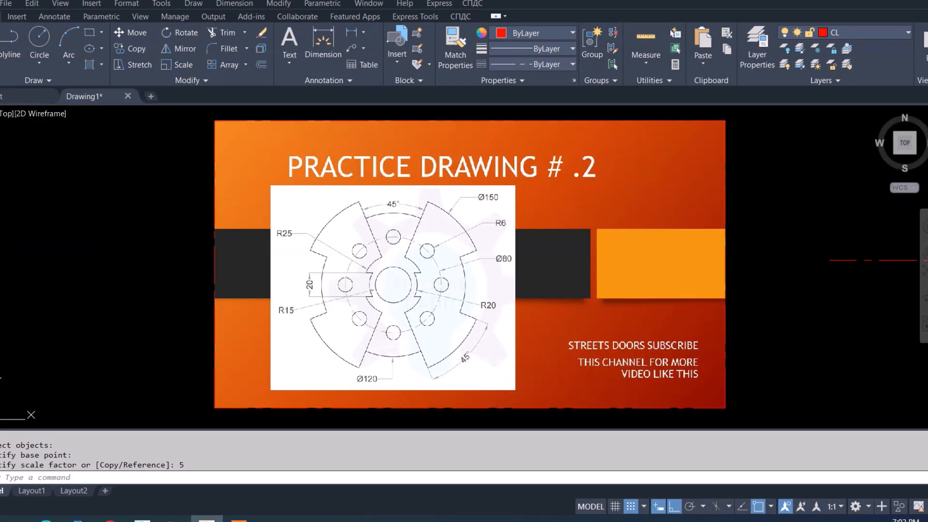
{"action": "scroll", "coordinate": [463, 238], "scroll_direction": "up", "scroll_amount": 2}
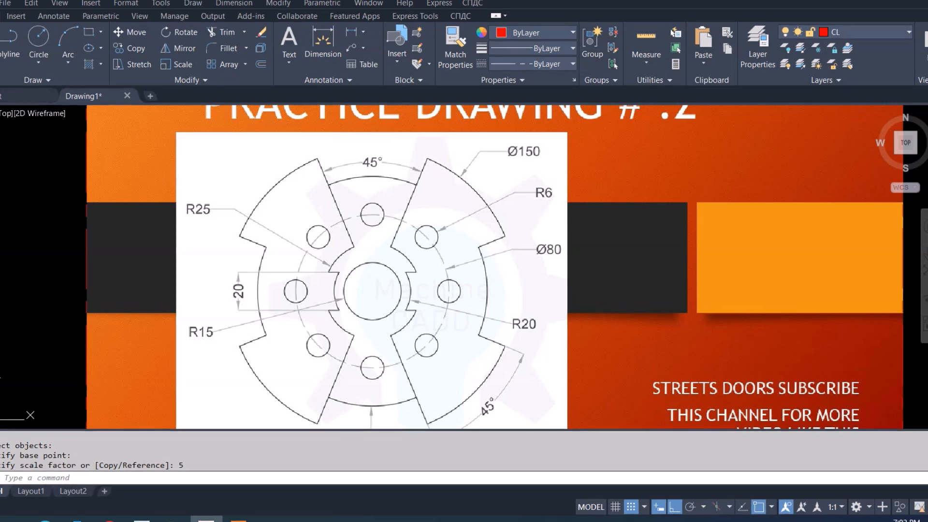
{"action": "left_click", "coordinate": [344, 208]}
{"action": "left_click", "coordinate": [375, 345]}
{"action": "left_click", "coordinate": [374, 311]}
{"action": "left_click", "coordinate": [374, 312]}
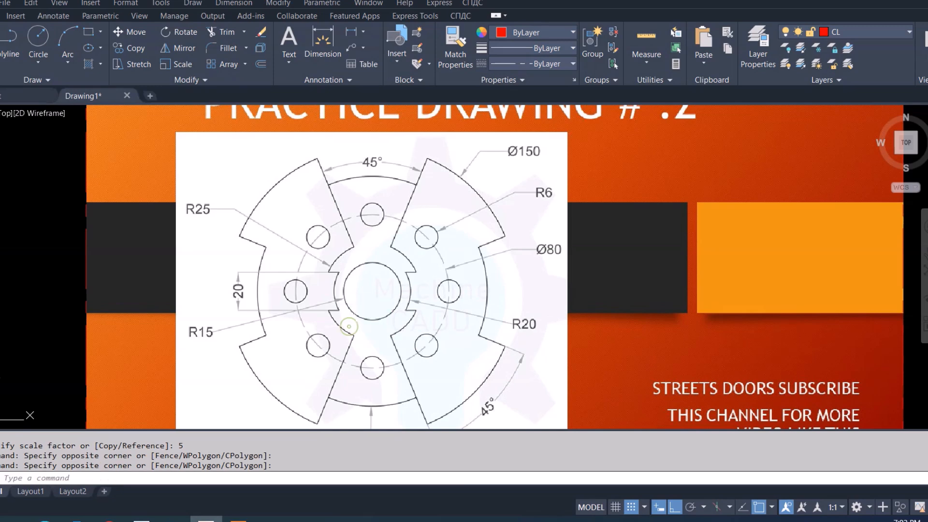
{"action": "key", "text": "Escape"}
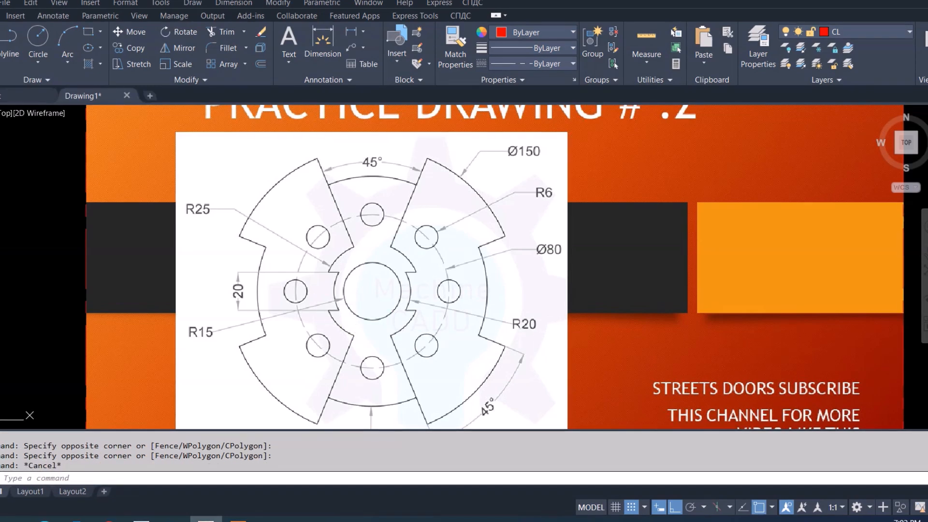
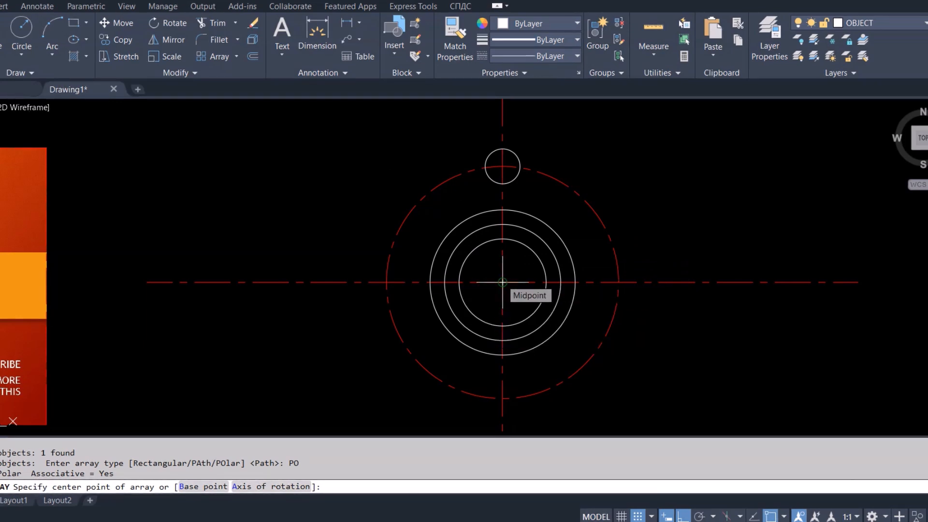
Step: Polar-array the small hole circle about the center line intersection with 8 items filling 360°, then close the array
{"action": "left_click", "coordinate": [502, 282]}
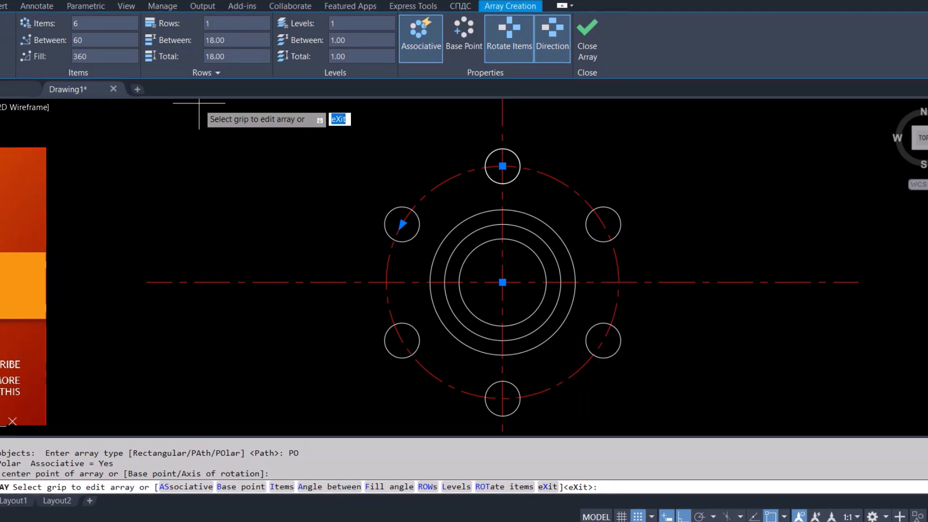
{"action": "left_click", "coordinate": [79, 23]}
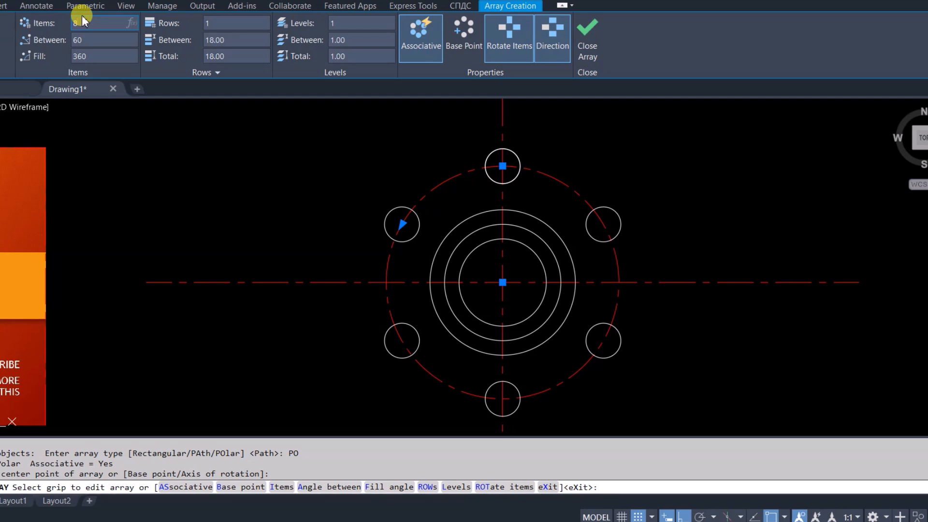
{"action": "key", "text": "Return"}
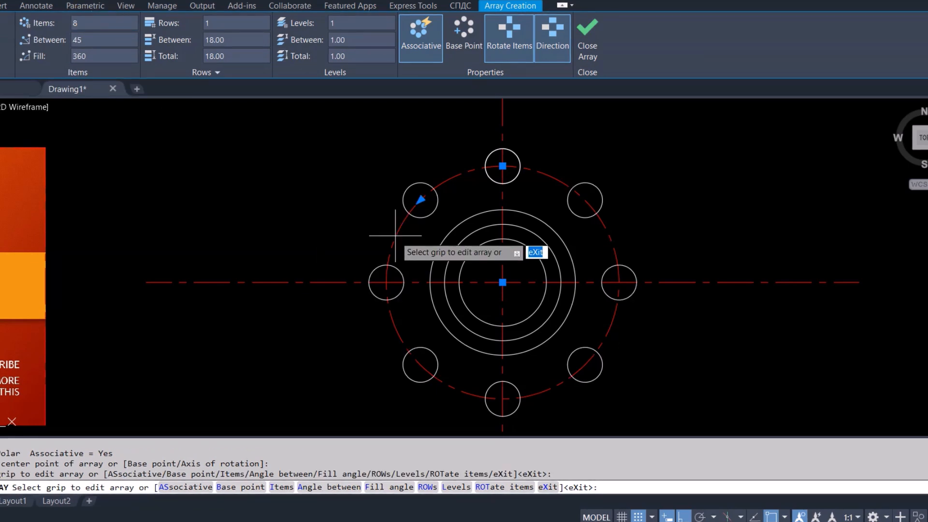
{"action": "scroll", "coordinate": [509, 174], "scroll_direction": "down", "scroll_amount": 2}
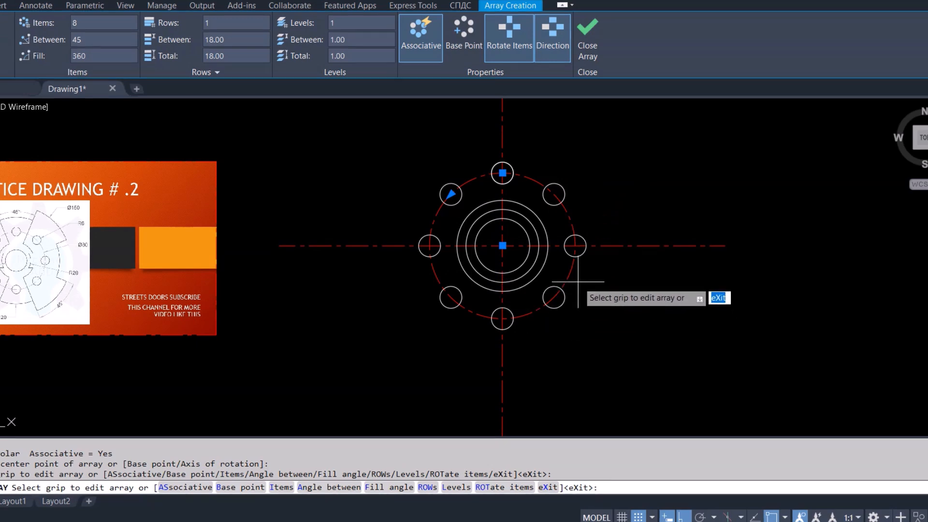
{"action": "middle_click_drag", "start_coordinate": [518, 257], "coordinate": [594, 288]}
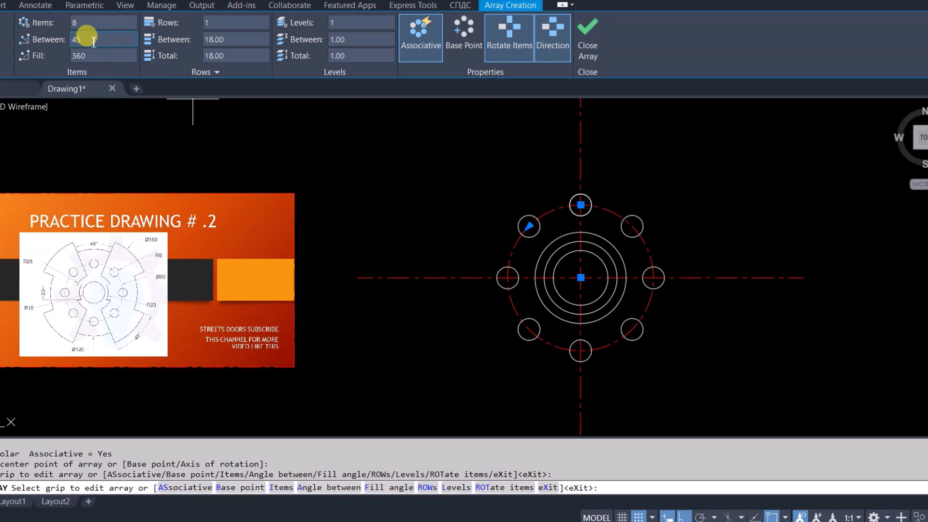
{"action": "left_click", "coordinate": [62, 40]}
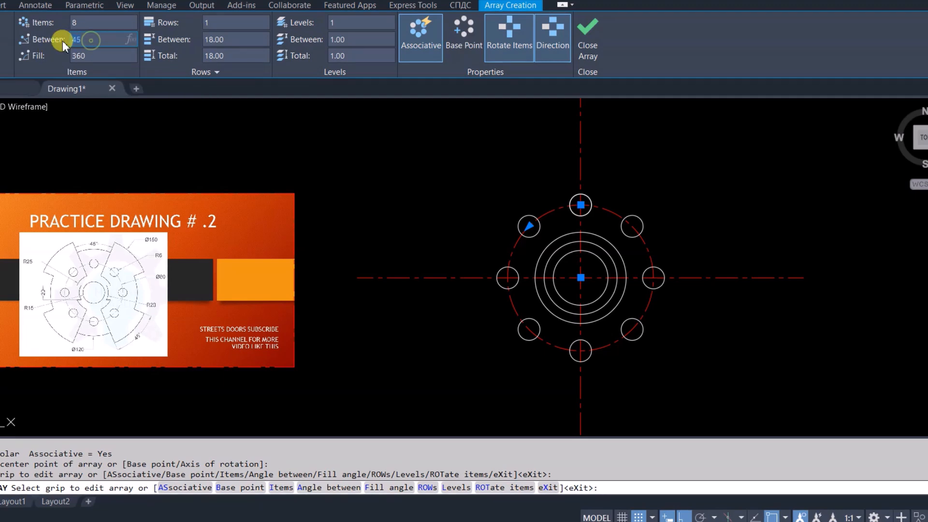
{"action": "left_click", "coordinate": [91, 58]}
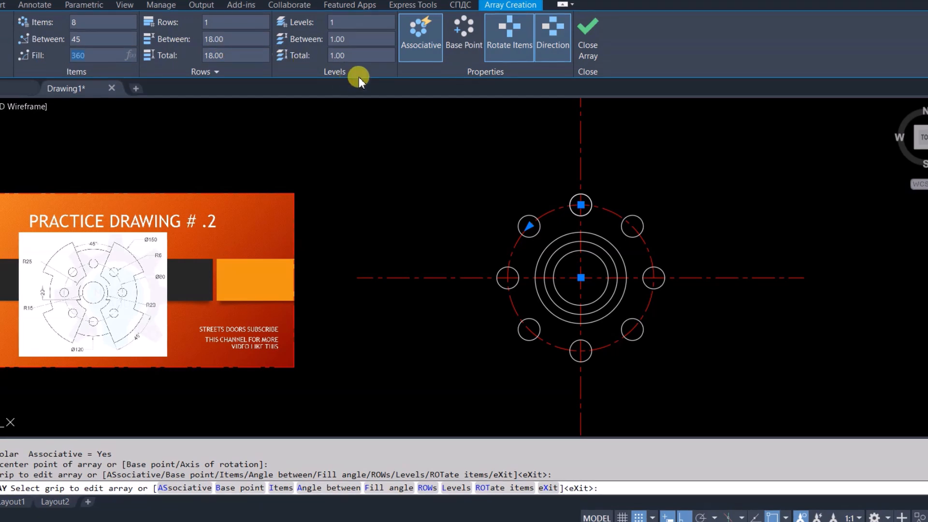
{"action": "left_click", "coordinate": [590, 46]}
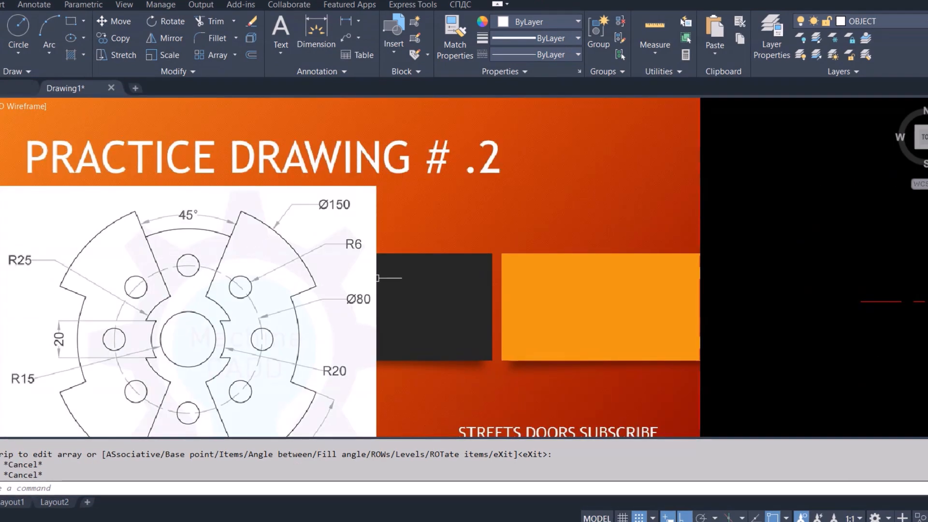
{"action": "key", "text": "Escape"}
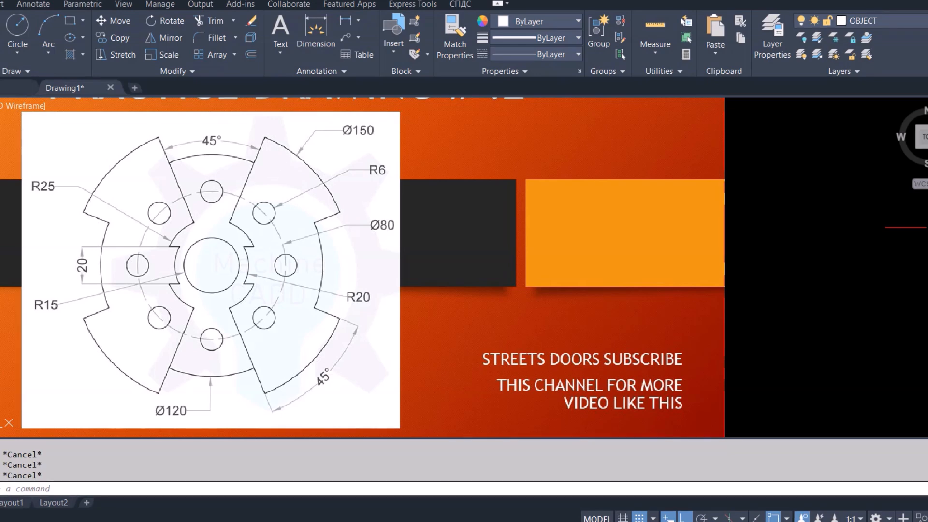
Step: Draw a circle of diameter 120 centered on the center line intersection
{"action": "scroll", "coordinate": [575, 220], "scroll_direction": "up", "scroll_amount": 3}
{"action": "type", "text": "c"}
{"action": "key", "text": "Return"}
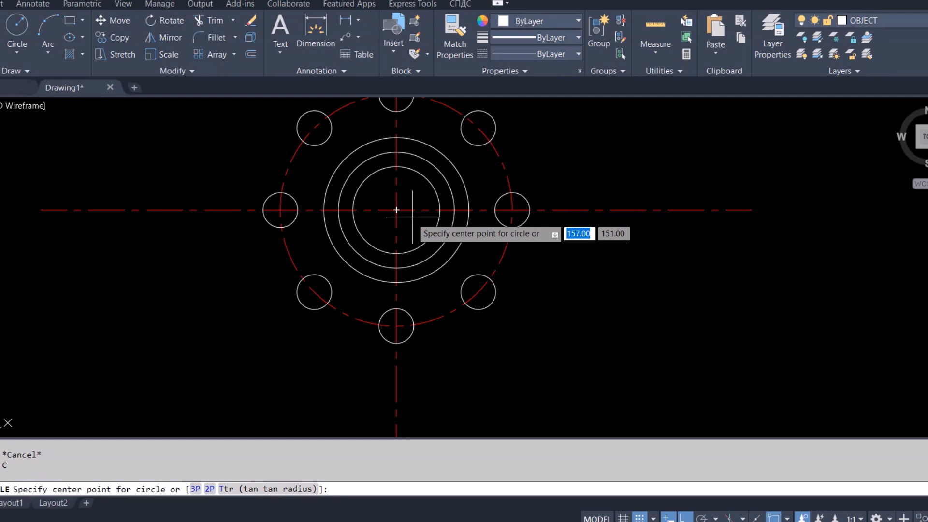
{"action": "left_click", "coordinate": [396, 210]}
{"action": "type", "text": "d"}
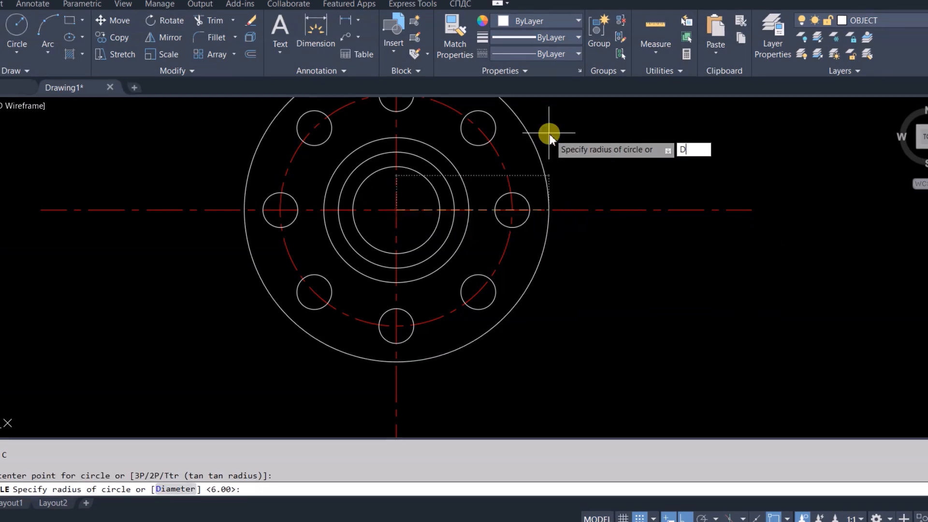
{"action": "key", "text": "Return"}
{"action": "type", "text": "120"}
{"action": "key", "text": "Return"}
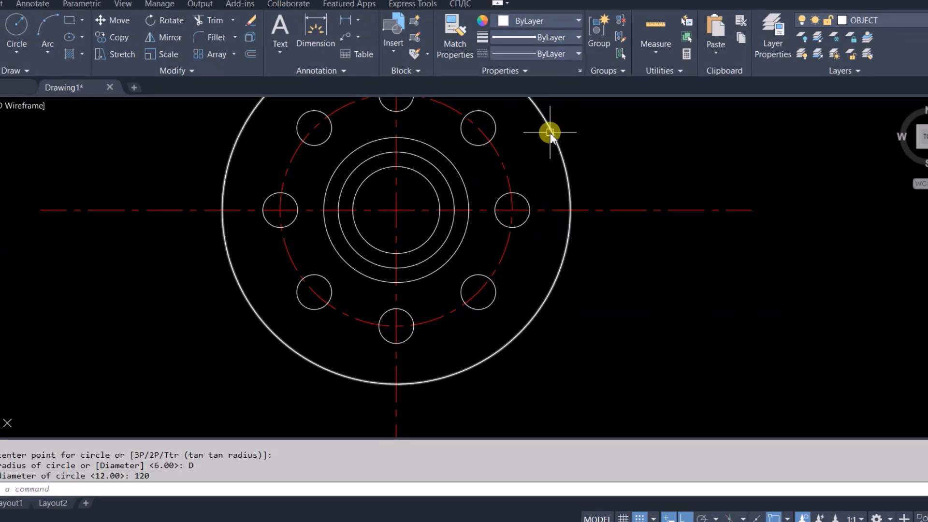
Step: Draw a circle of diameter 150 concentric with the other circles at the center line intersection
{"action": "type", "text": "c"}
{"action": "key", "text": "Return"}
{"action": "scroll", "coordinate": [532, 263], "scroll_direction": "down", "scroll_amount": 2}
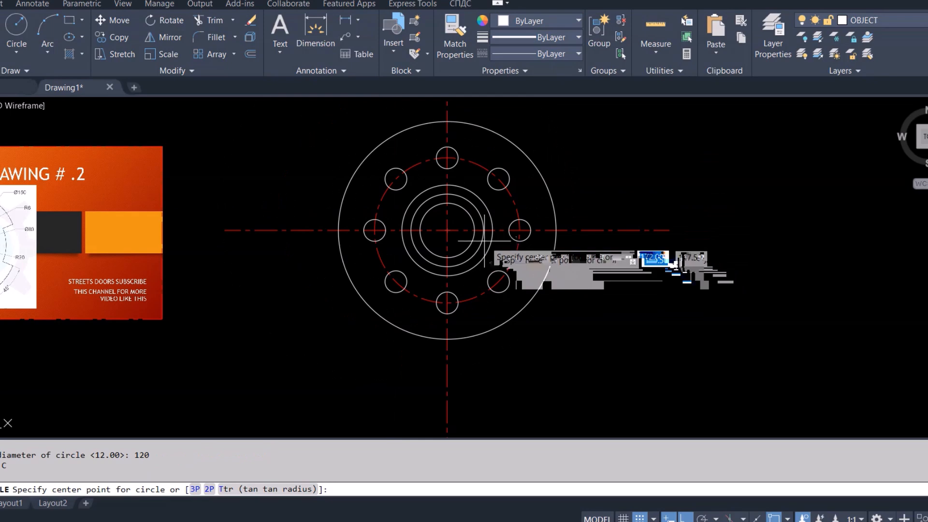
{"action": "left_click", "coordinate": [447, 231]}
{"action": "type", "text": "d"}
{"action": "key", "text": "Return"}
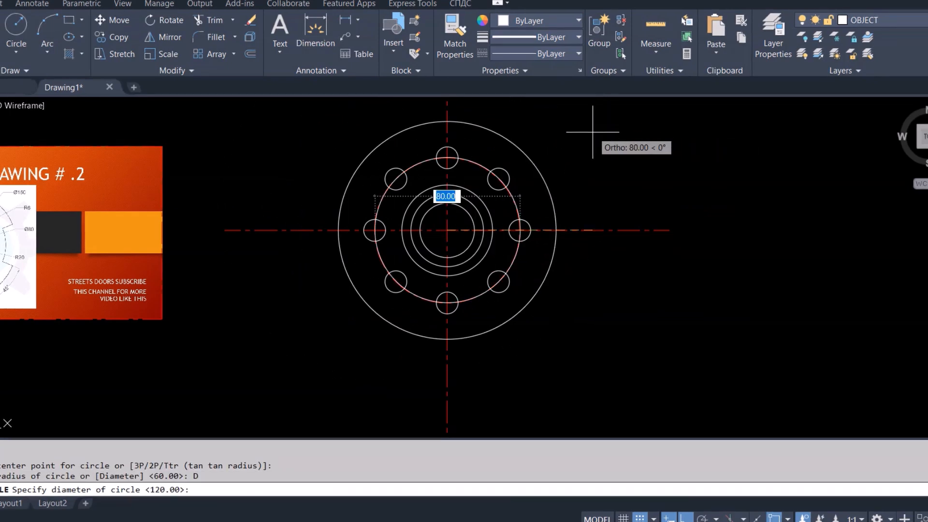
{"action": "type", "text": "150"}
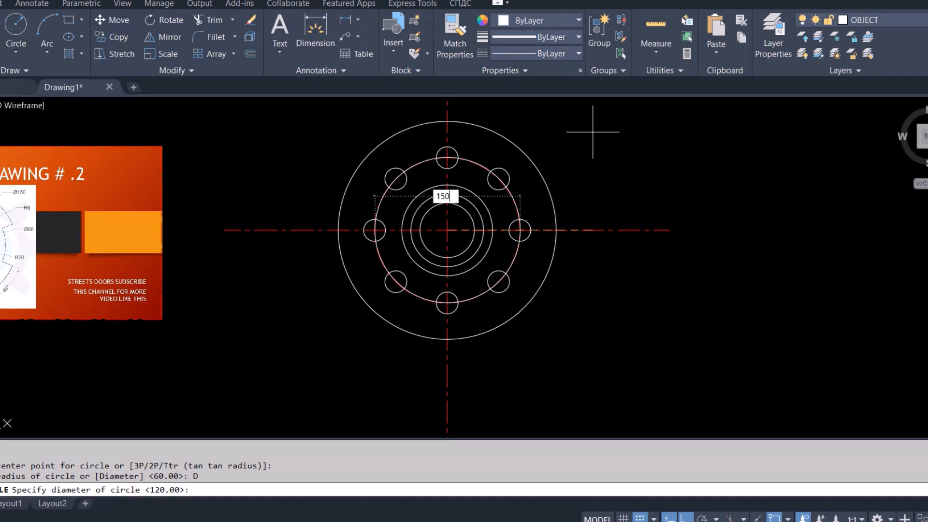
{"action": "key", "text": "Return"}
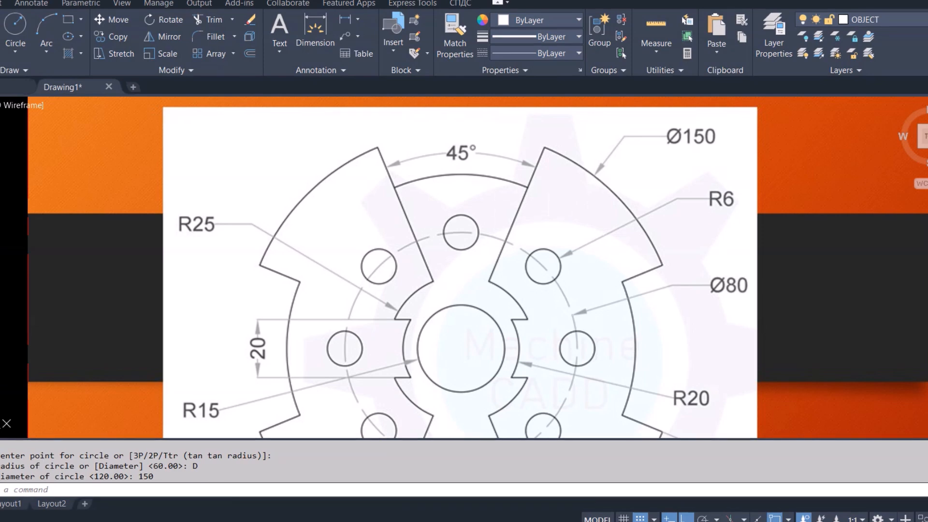
Step: Examine the practice image's 45° cutout edges and compare them with the drawn circles and vertical center line
{"action": "left_click", "coordinate": [549, 199]}
{"action": "left_click", "coordinate": [438, 255]}
{"action": "key", "text": "Escape"}
{"action": "left_click", "coordinate": [551, 146]}
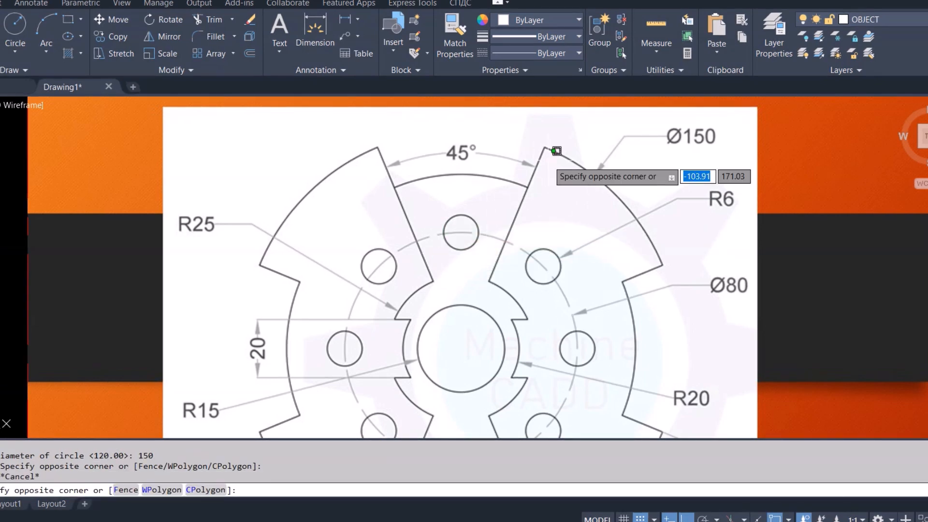
{"action": "left_click", "coordinate": [441, 152]}
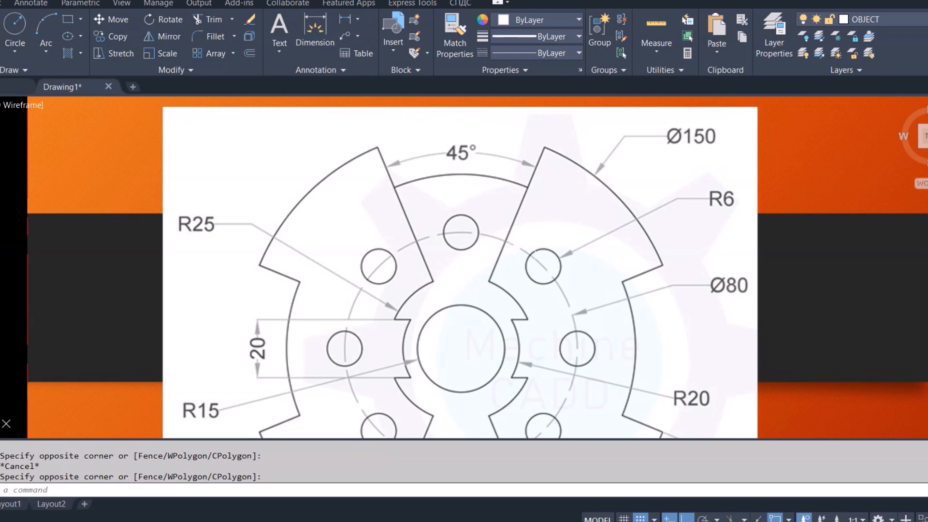
{"action": "key", "text": "Escape"}
{"action": "key", "text": "Escape"}
{"action": "key", "text": "Escape"}
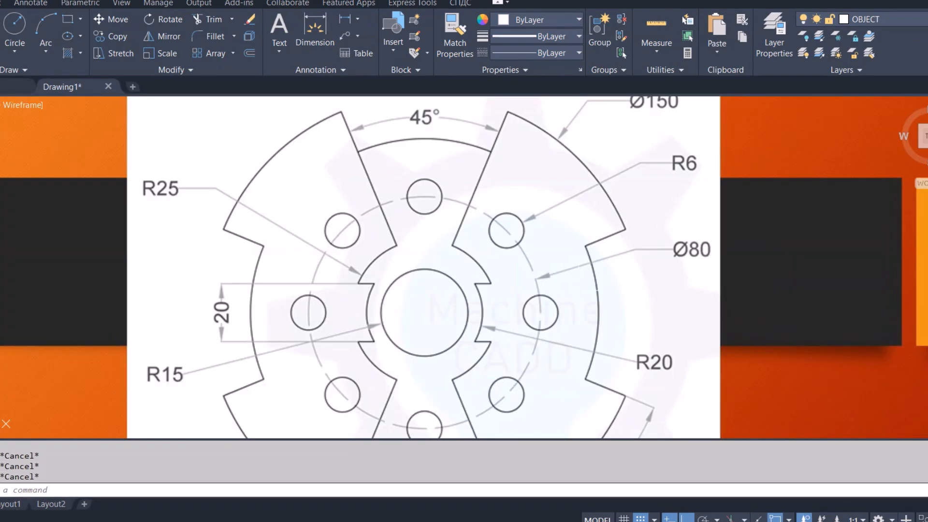
{"action": "scroll", "coordinate": [444, 268], "scroll_direction": "down", "scroll_amount": 2}
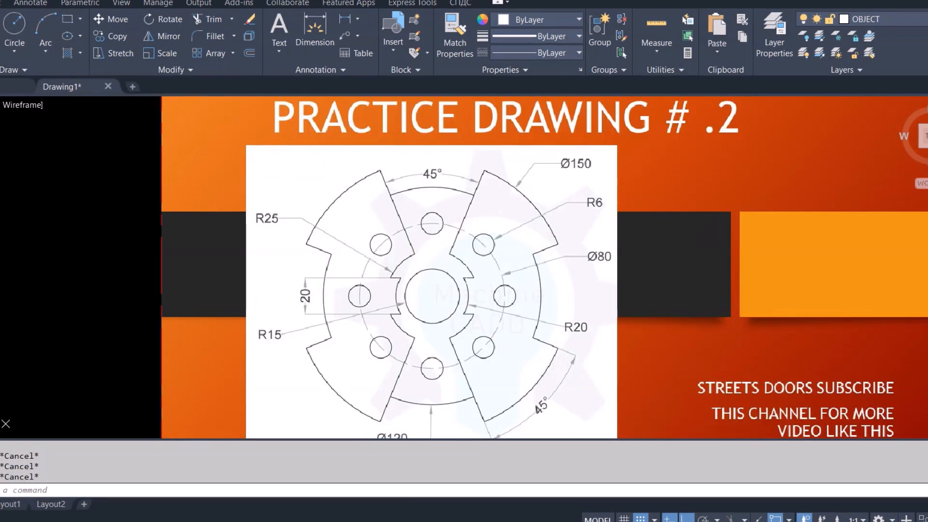
{"action": "scroll", "coordinate": [432, 259], "scroll_direction": "up", "scroll_amount": 2}
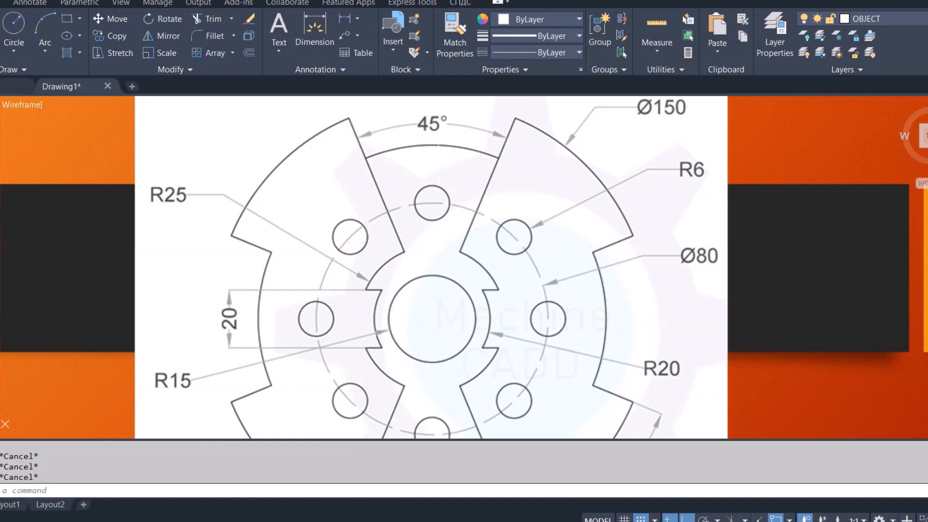
{"action": "scroll", "coordinate": [406, 145], "scroll_direction": "down", "scroll_amount": 10}
{"action": "scroll", "coordinate": [598, 184], "scroll_direction": "up", "scroll_amount": 4}
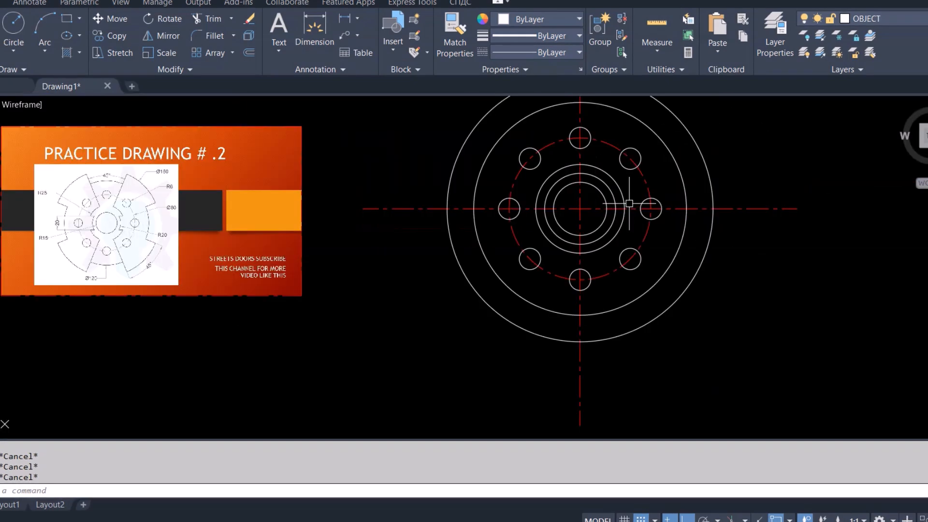
{"action": "middle_click_drag", "start_coordinate": [630, 204], "coordinate": [614, 264]}
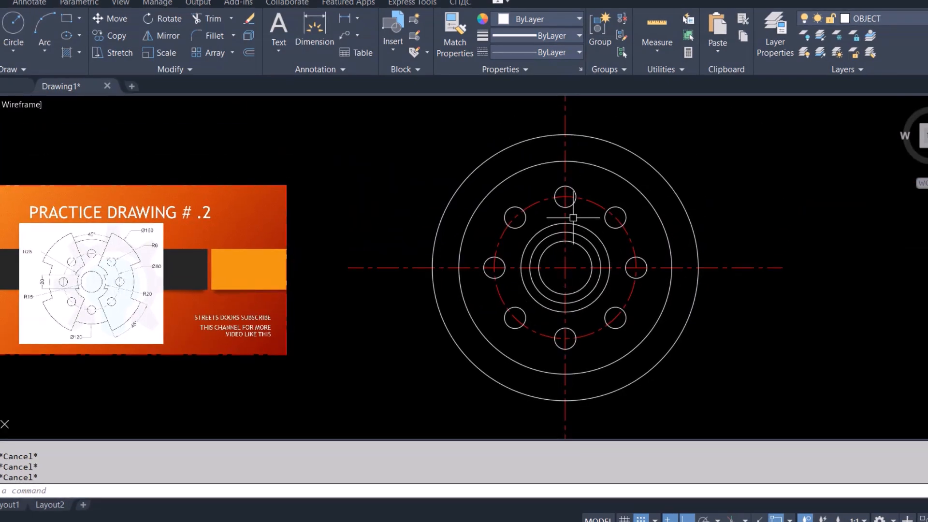
{"action": "scroll", "coordinate": [581, 167], "scroll_direction": "up", "scroll_amount": 2}
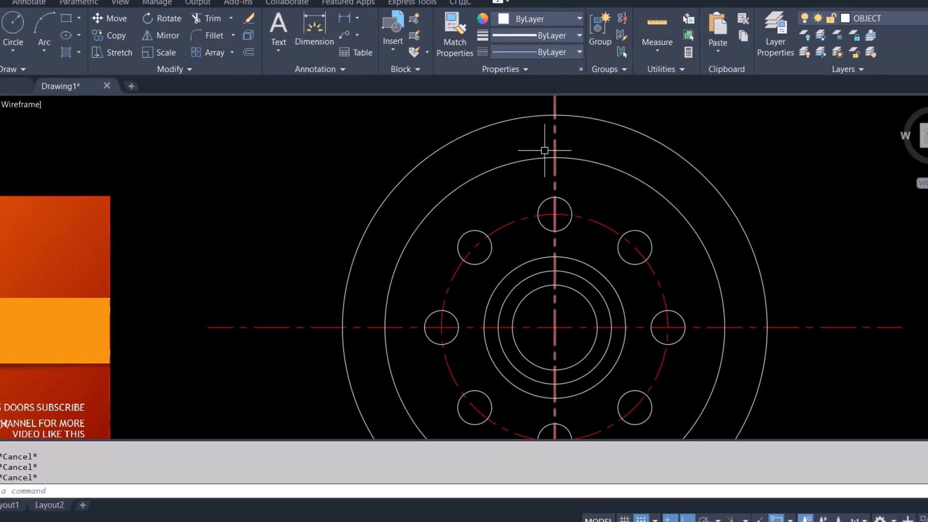
{"action": "scroll", "coordinate": [556, 167], "scroll_direction": "down", "scroll_amount": 3}
{"action": "scroll", "coordinate": [35, 230], "scroll_direction": "up", "scroll_amount": 7}
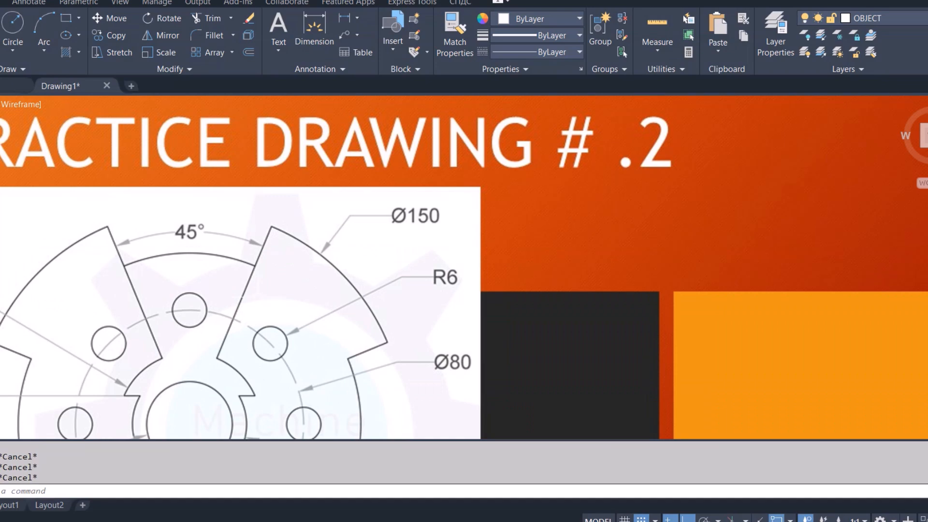
{"action": "scroll", "coordinate": [223, 181], "scroll_direction": "down", "scroll_amount": 6}
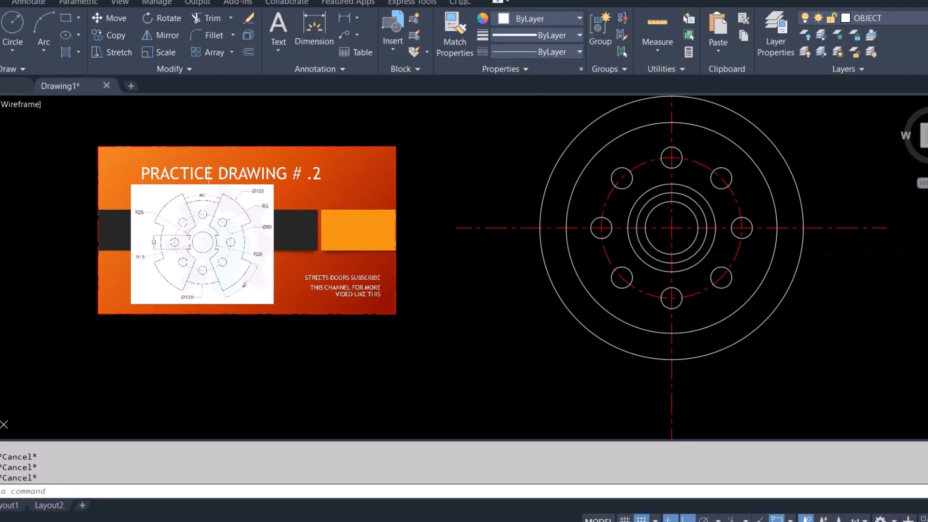
{"action": "scroll", "coordinate": [677, 203], "scroll_direction": "up", "scroll_amount": 3}
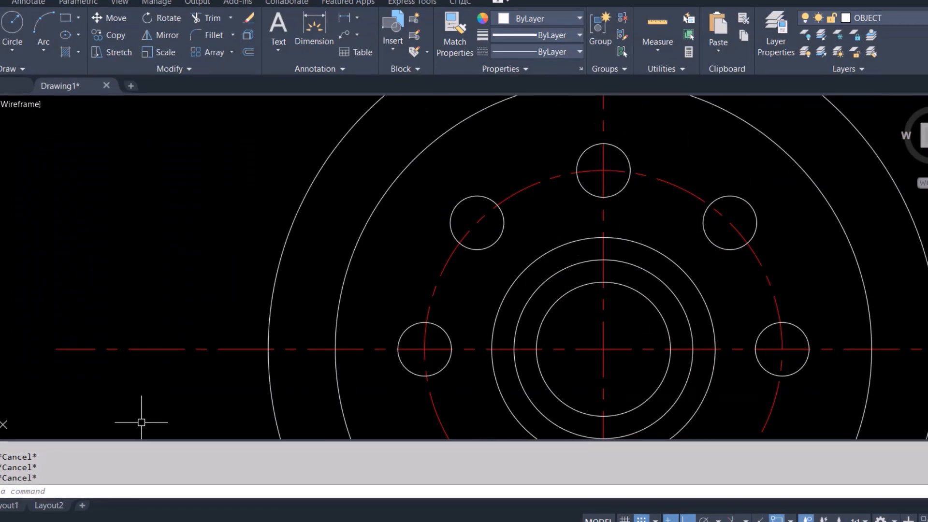
Step: Switch to Calculator and divide the 45° cutout angle by 2
{"action": "key", "text": "super"}
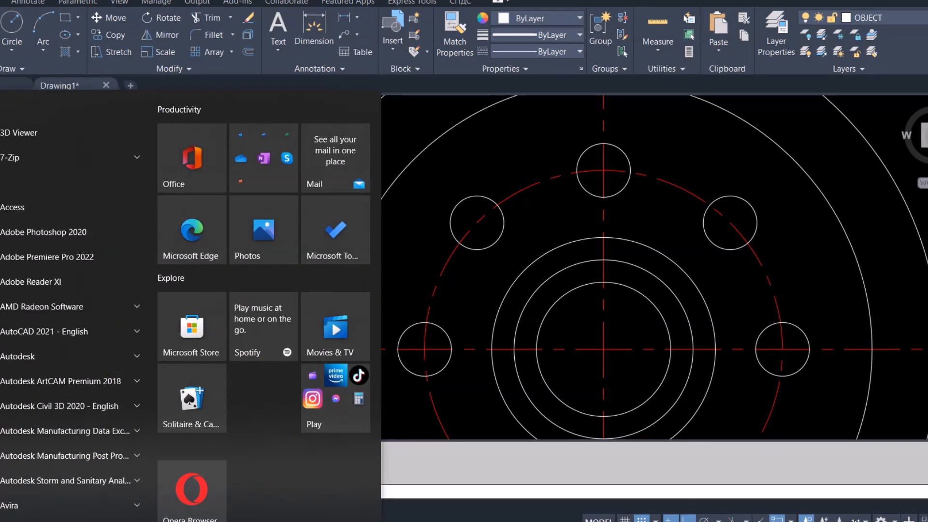
{"action": "left_click", "coordinate": [4, 512]}
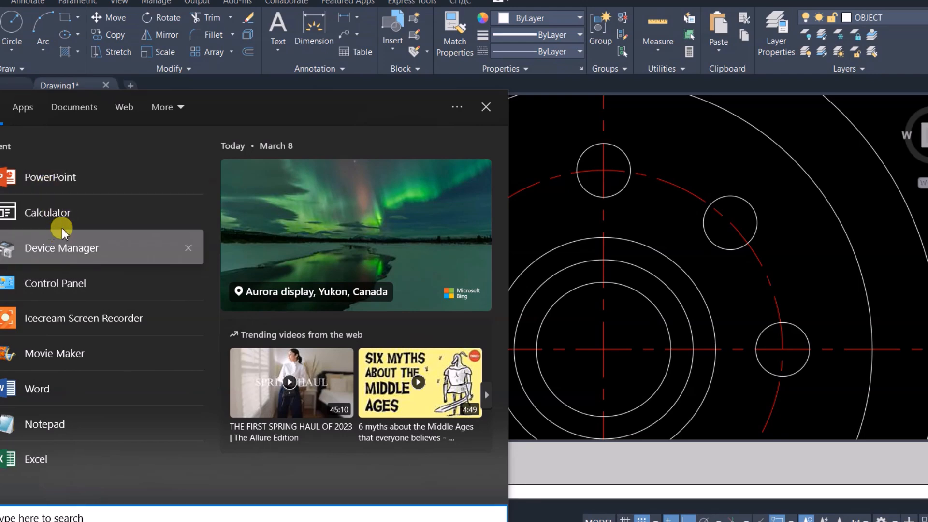
{"action": "left_click", "coordinate": [67, 214]}
{"action": "type", "text": "45"}
{"action": "key", "text": "Escape"}
{"action": "type", "text": "90"}
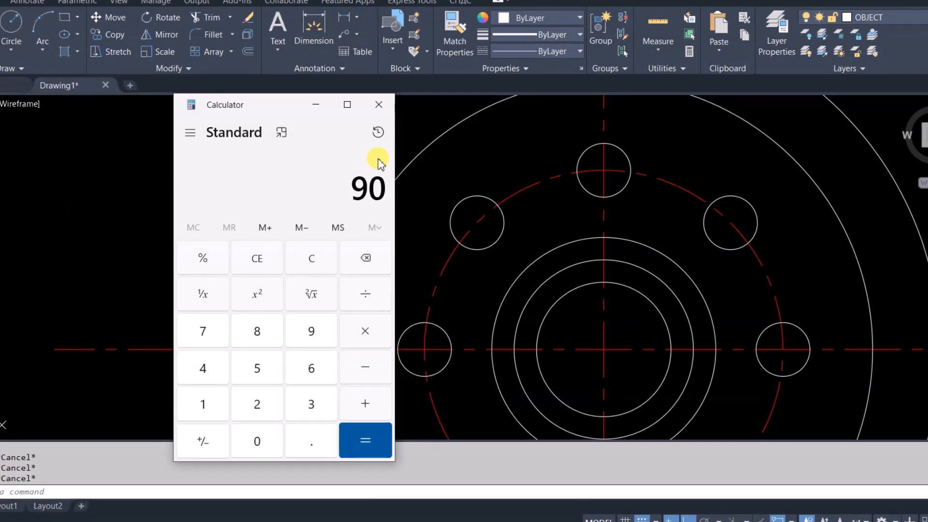
{"action": "key", "text": "Escape"}
{"action": "type", "text": "45"}
{"action": "key", "text": "Return"}
{"action": "type", "text": "/2"}
{"action": "key", "text": "Return"}
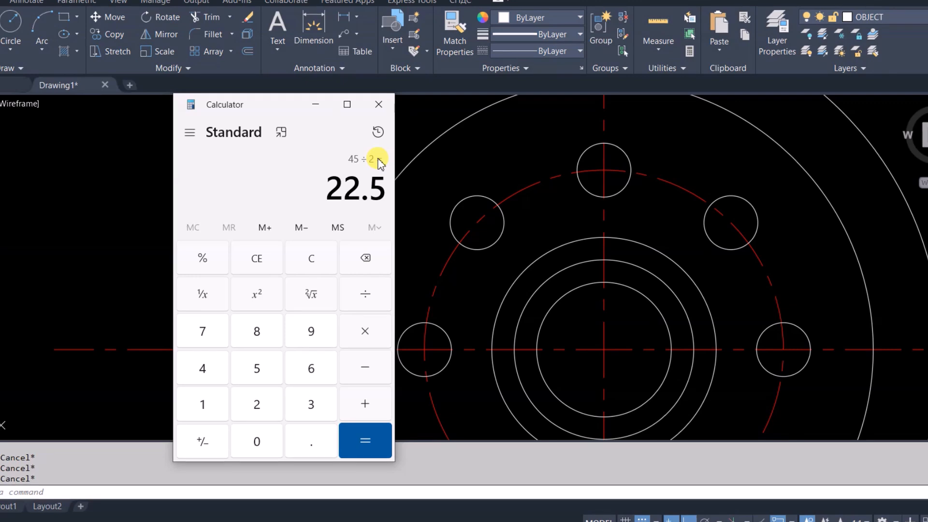
Step: Subtract 90 from the halved angle in Calculator and return to the AutoCAD drawing
{"action": "type", "text": "-90"}
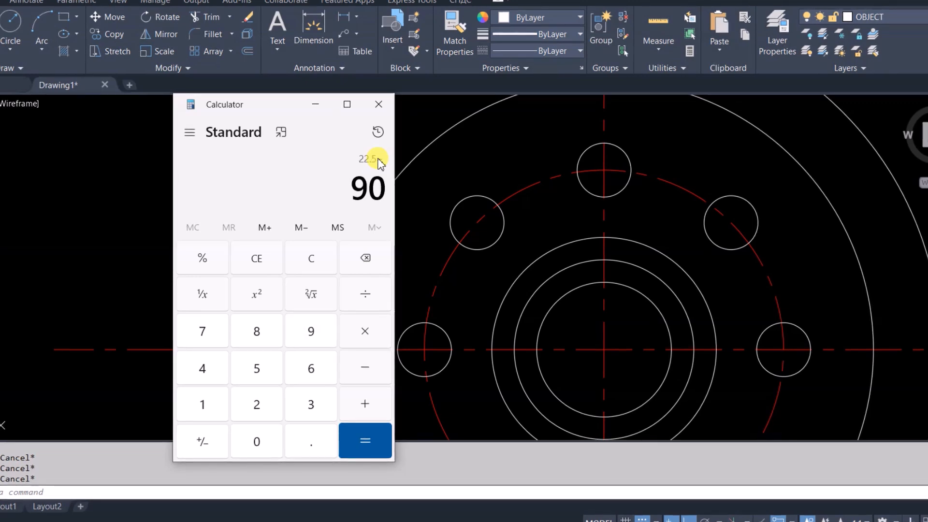
{"action": "key", "text": "Return"}
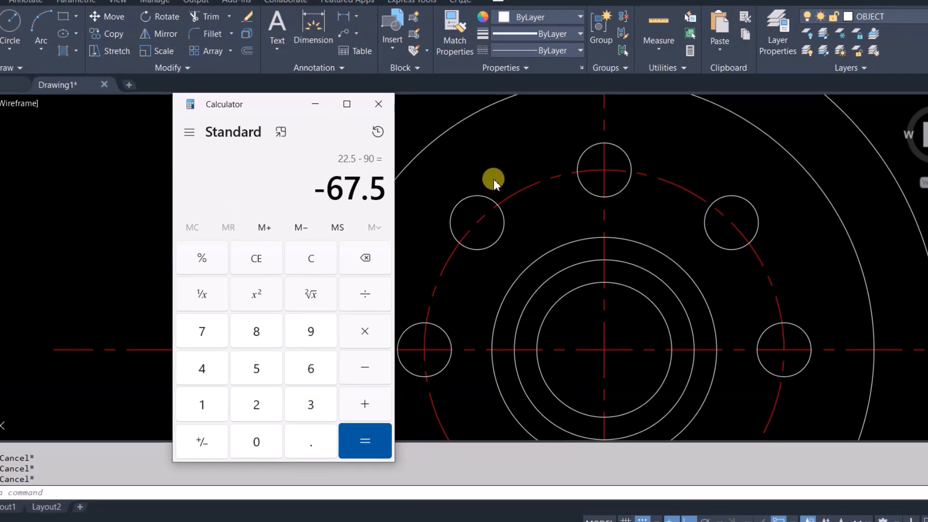
{"action": "left_click", "coordinate": [494, 170]}
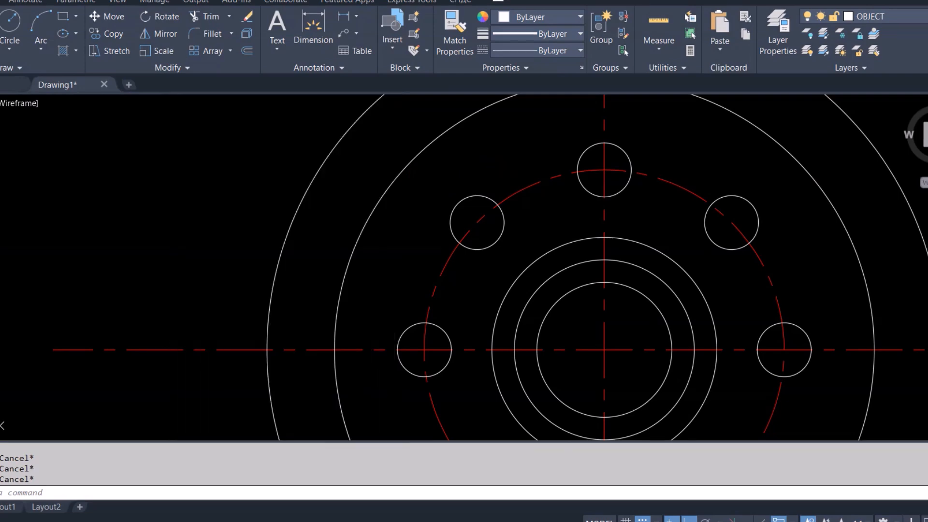
{"action": "scroll", "coordinate": [516, 256], "scroll_direction": "down", "scroll_amount": 4}
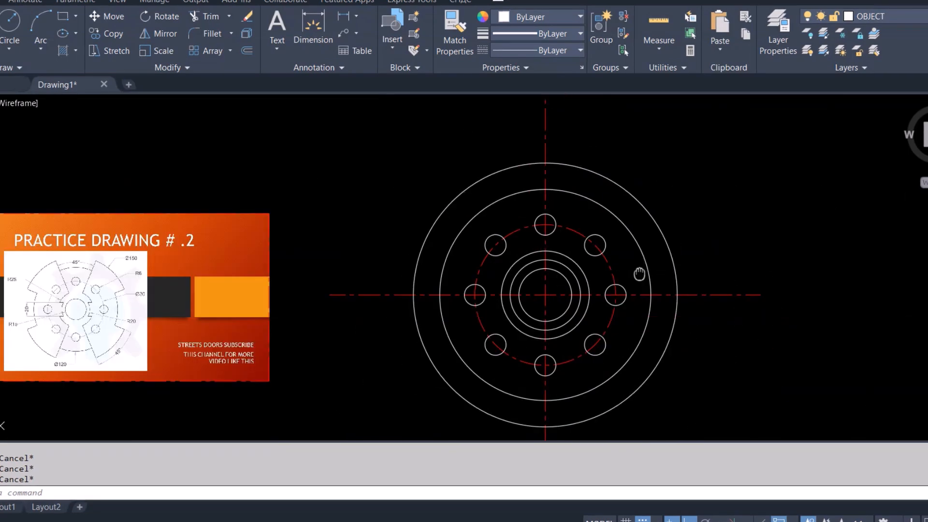
Step: Draw a line of length 250 at 67.5° from the center line intersection for the cutout edge
{"action": "middle_click_drag", "start_coordinate": [642, 266], "coordinate": [633, 283]}
{"action": "type", "text": "l"}
{"action": "key", "text": "Return"}
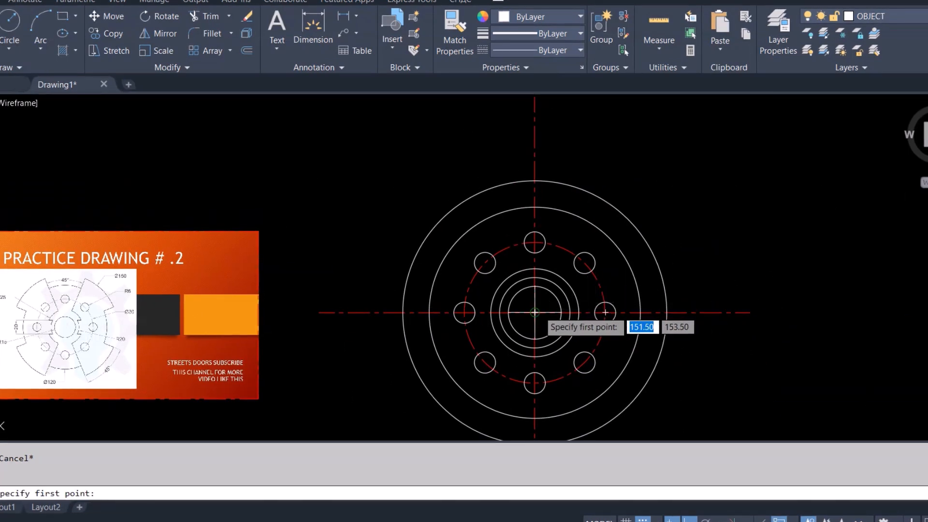
{"action": "left_click", "coordinate": [534, 313]}
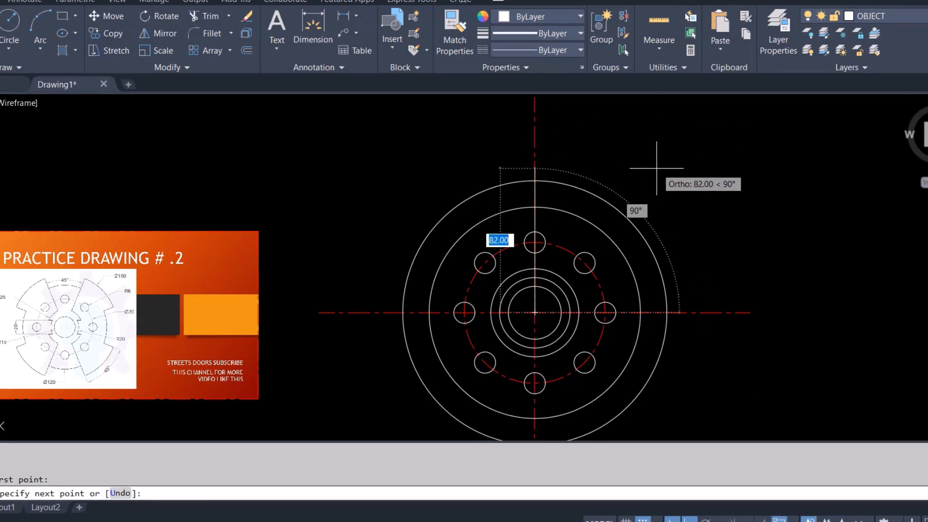
{"action": "type", "text": "250"}
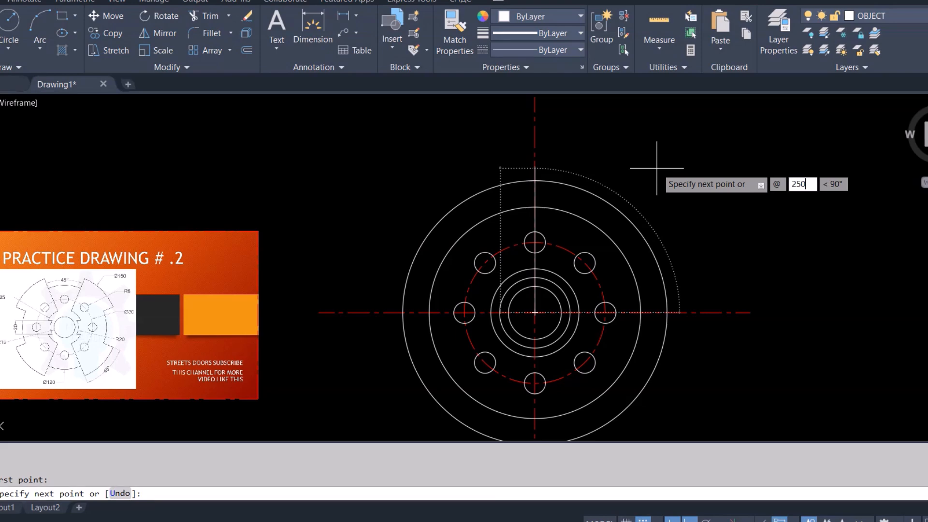
{"action": "key", "text": "Tab"}
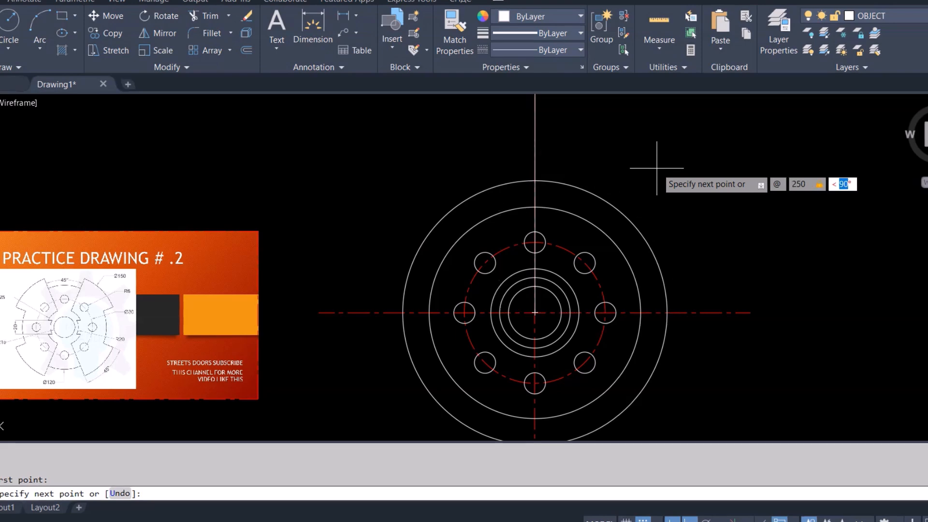
{"action": "type", "text": "67."}
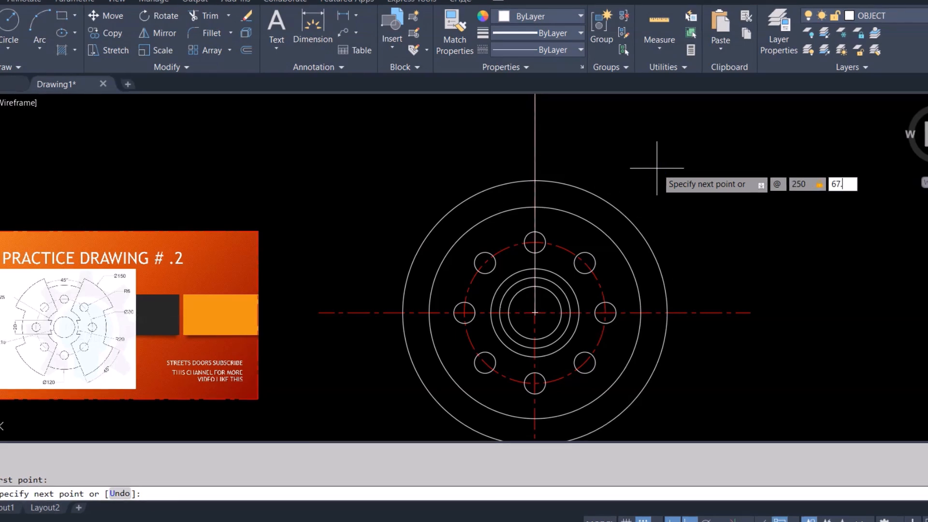
{"action": "key", "text": "Return"}
{"action": "key", "text": "Escape"}
{"action": "key", "text": "Escape"}
{"action": "key", "text": "Escape"}
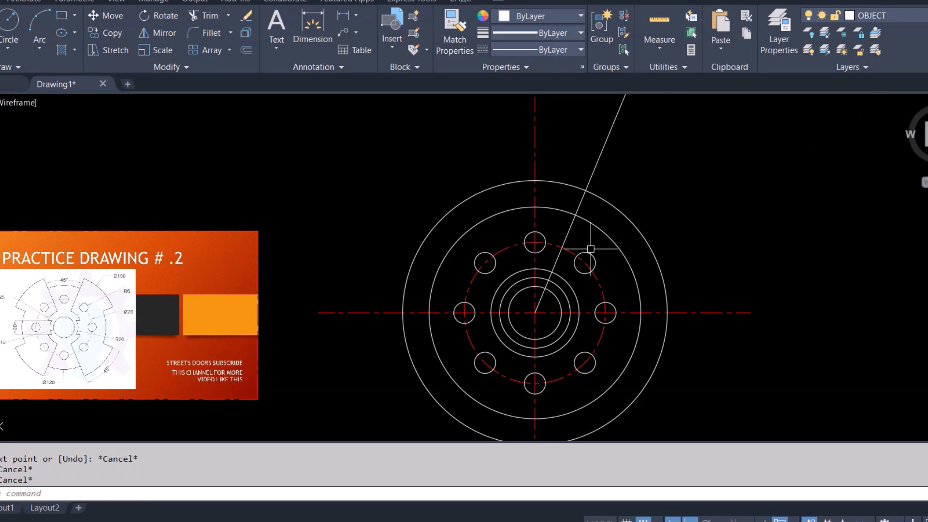
Step: Examine the practice image's 45° cutout edges and compare them with the drawn angled line and vertical center line
{"action": "left_click", "coordinate": [550, 139]}
{"action": "left_click", "coordinate": [488, 144]}
{"action": "key", "text": "Escape"}
{"action": "key", "text": "Escape"}
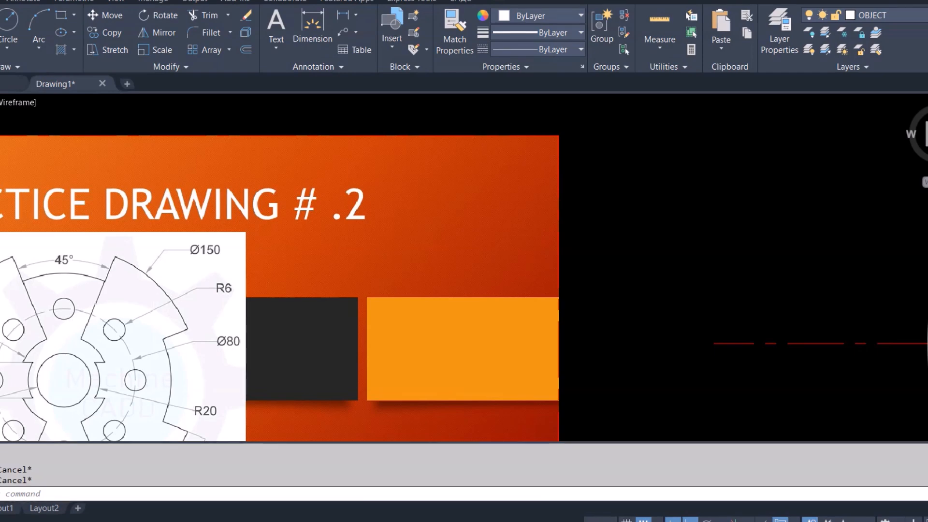
{"action": "left_click", "coordinate": [95, 325]}
{"action": "left_click", "coordinate": [70, 311]}
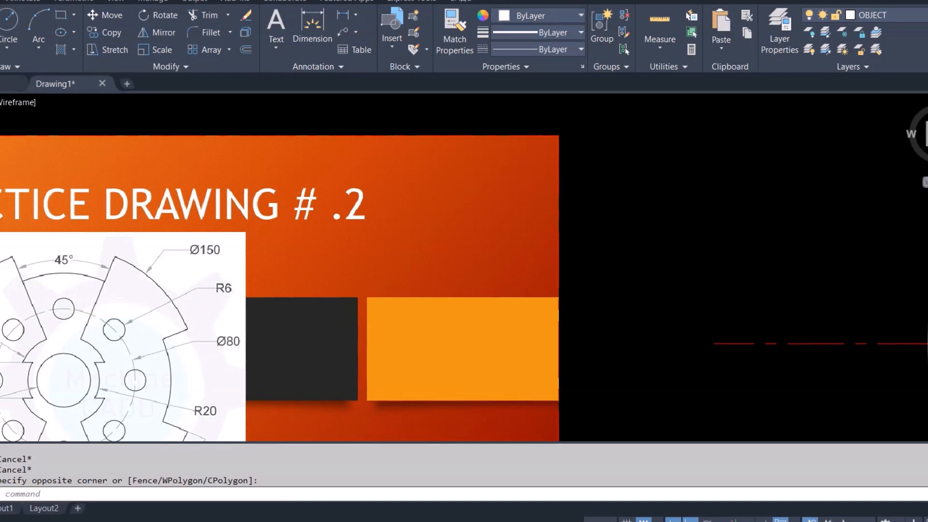
{"action": "scroll", "coordinate": [92, 299], "scroll_direction": "up", "scroll_amount": 4}
{"action": "left_click", "coordinate": [146, 248]}
{"action": "left_click", "coordinate": [80, 270]}
{"action": "left_click", "coordinate": [124, 296]}
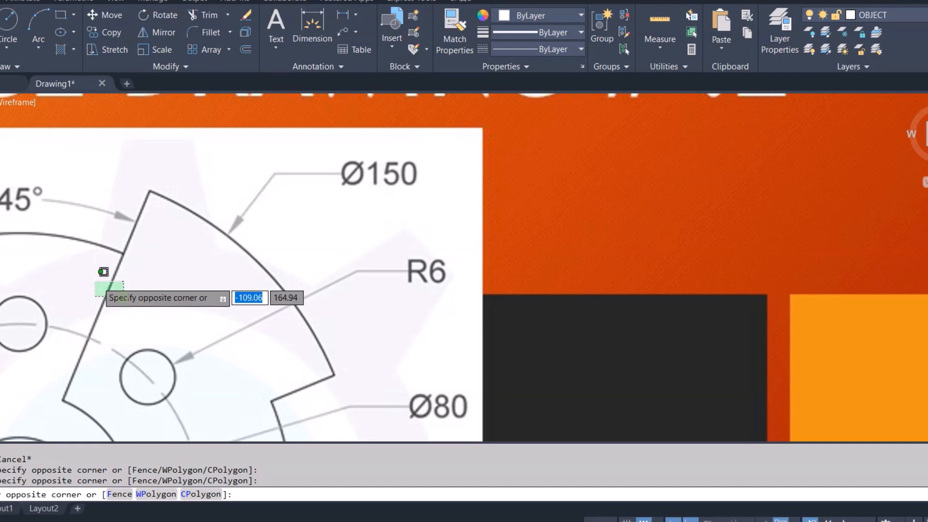
{"action": "left_click", "coordinate": [91, 281]}
{"action": "scroll", "coordinate": [185, 222], "scroll_direction": "down", "scroll_amount": 6}
{"action": "key", "text": "Escape"}
{"action": "key", "text": "Escape"}
{"action": "key", "text": "Escape"}
{"action": "scroll", "coordinate": [139, 251], "scroll_direction": "up", "scroll_amount": 4}
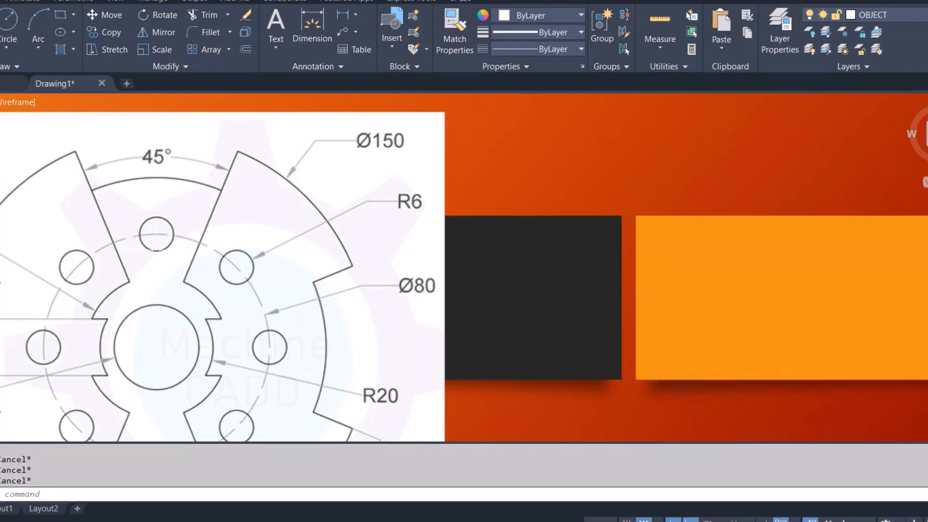
{"action": "scroll", "coordinate": [173, 241], "scroll_direction": "down", "scroll_amount": 5}
{"action": "middle_click_drag", "start_coordinate": [735, 307], "coordinate": [474, 353]}
{"action": "middle_click_drag", "start_coordinate": [698, 289], "coordinate": [647, 311]}
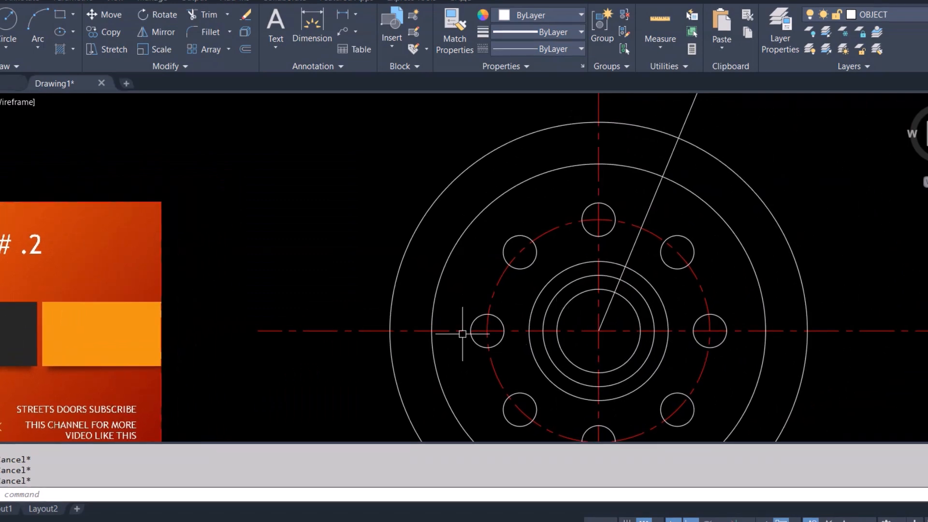
{"action": "middle_click_drag", "start_coordinate": [590, 238], "coordinate": [488, 280]}
{"action": "scroll", "coordinate": [342, 217], "scroll_direction": "down", "scroll_amount": 5}
{"action": "scroll", "coordinate": [478, 247], "scroll_direction": "up", "scroll_amount": 3}
{"action": "scroll", "coordinate": [468, 247], "scroll_direction": "up", "scroll_amount": 2}
{"action": "middle_click_drag", "start_coordinate": [468, 227], "coordinate": [573, 264]}
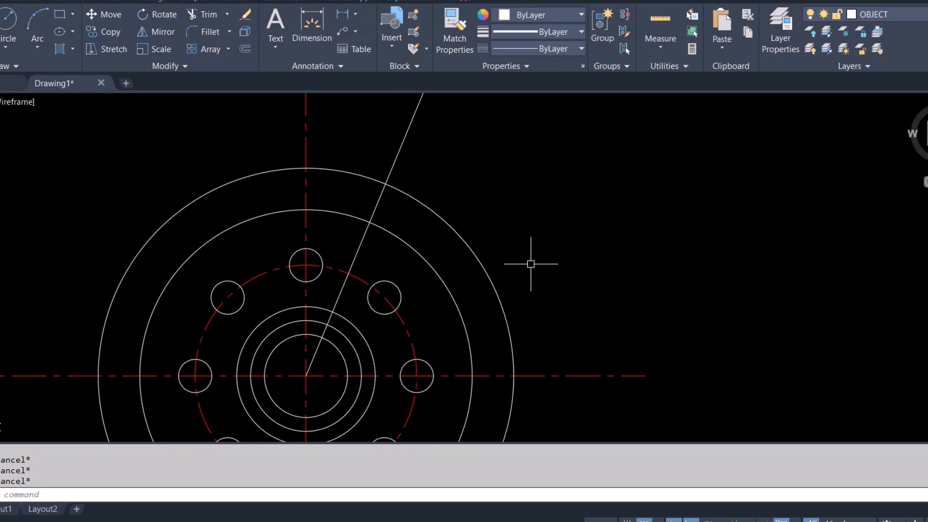
Step: Add multiline text beside the circles with the first line "45/2= 22.5"
{"action": "type", "text": "mt"}
{"action": "key", "text": "Return"}
{"action": "left_click", "coordinate": [567, 167]}
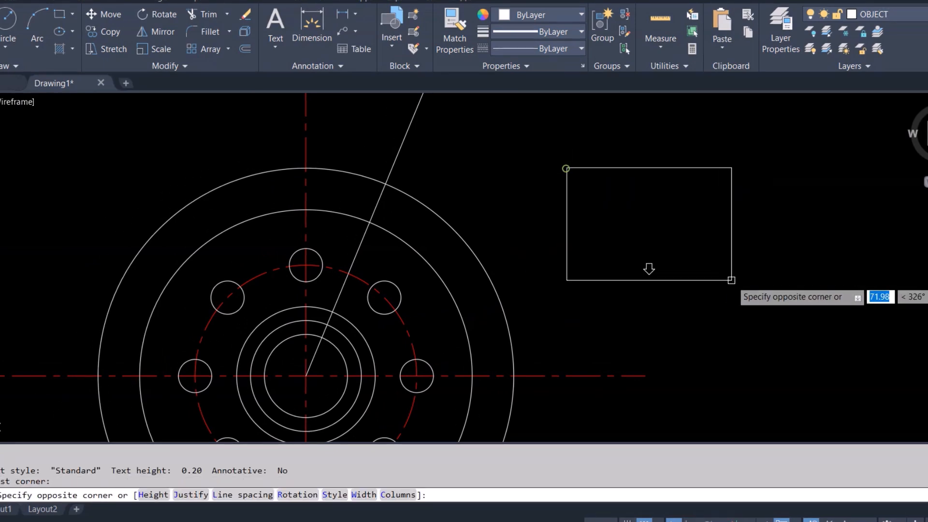
{"action": "left_click", "coordinate": [730, 264]}
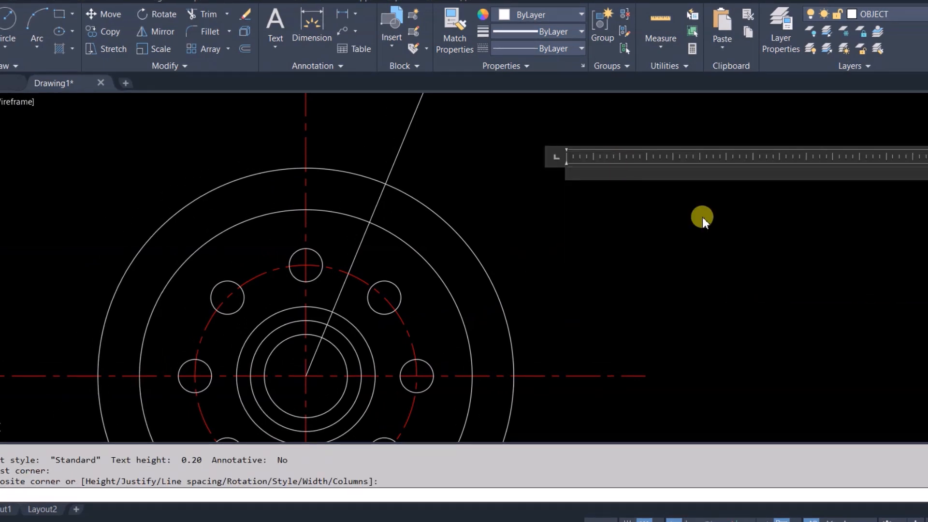
{"action": "type", "text": "45/2"}
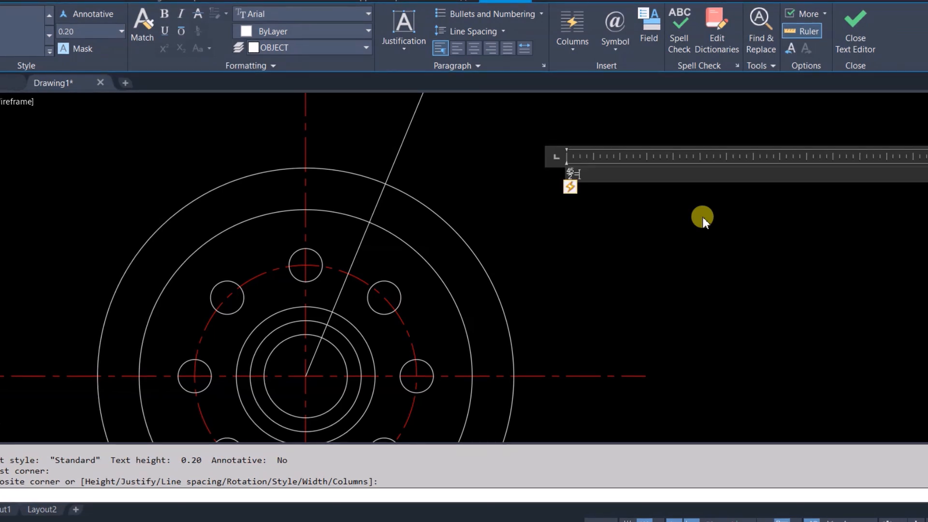
{"action": "key", "text": "ctrl+z"}
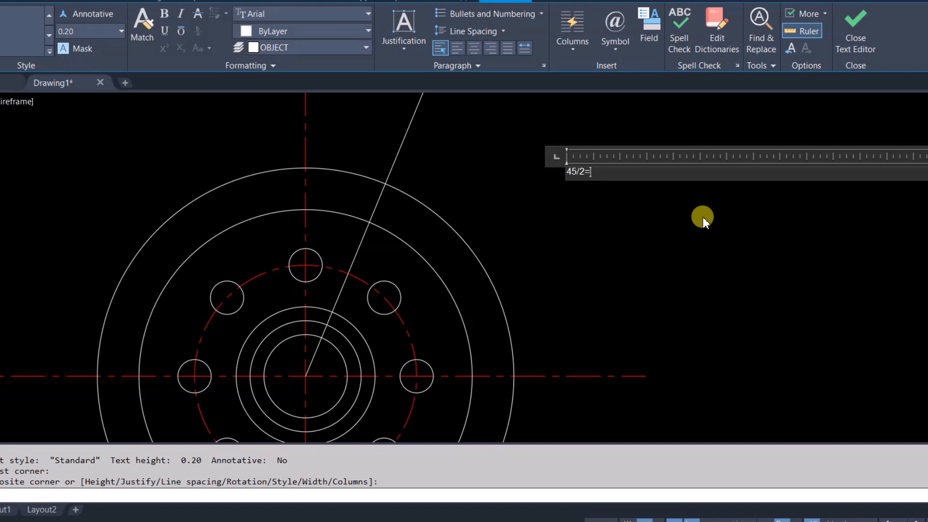
{"action": "type", "text": "22.5"}
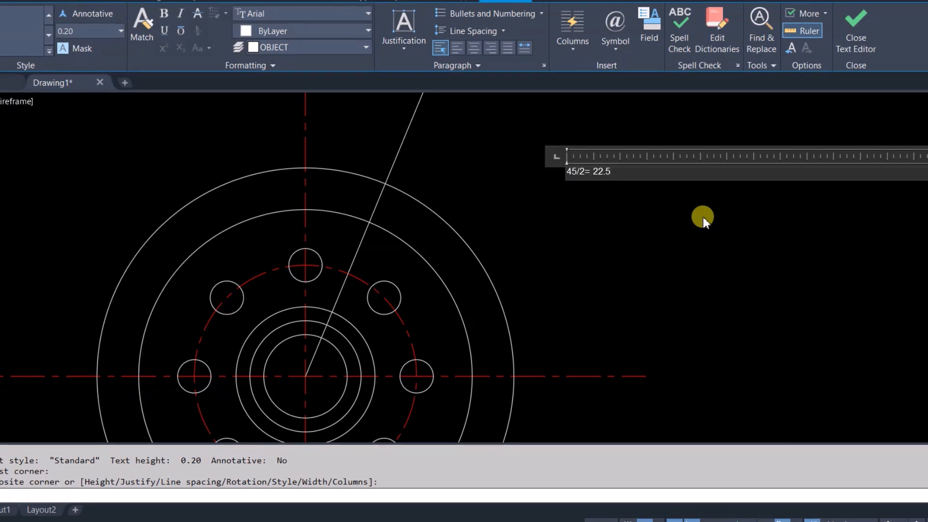
Step: Add the second text line "90-22.5=67.5" and finish the text
{"action": "key", "text": "Return"}
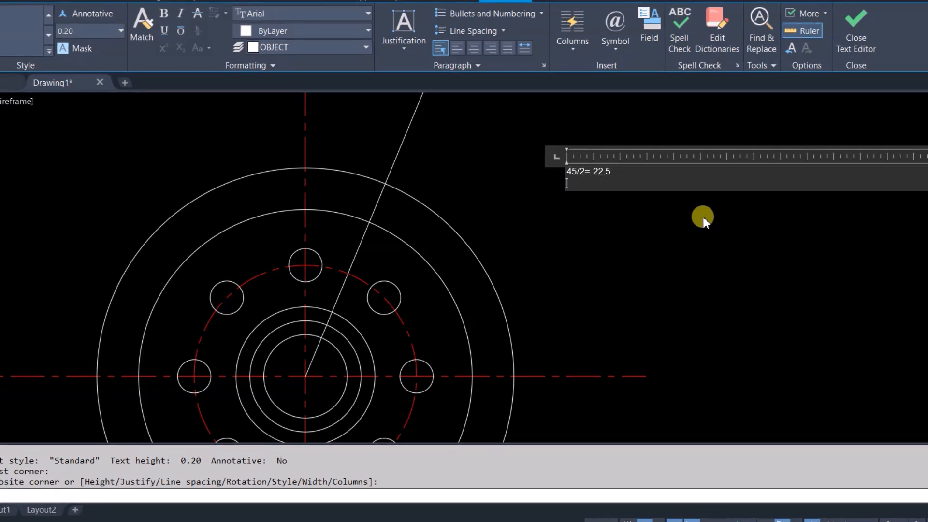
{"action": "type", "text": "90-"}
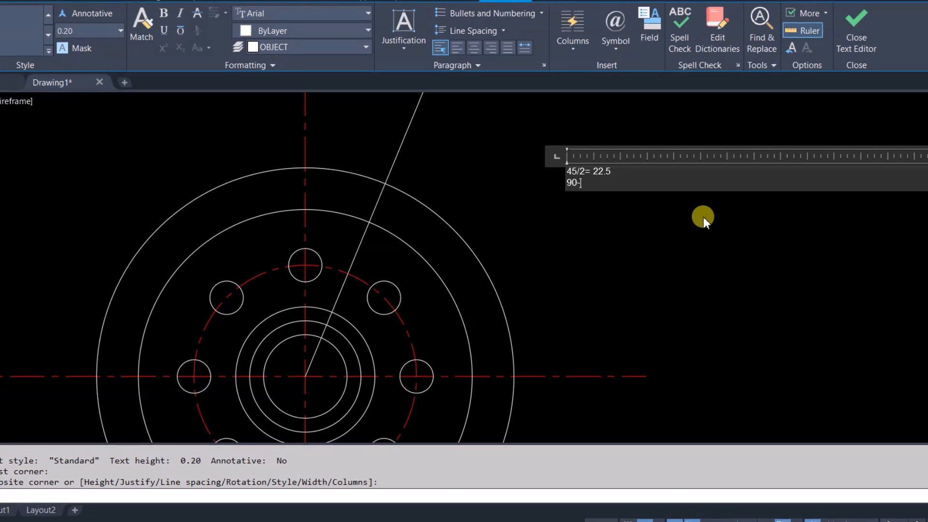
{"action": "type", "text": "22.5="}
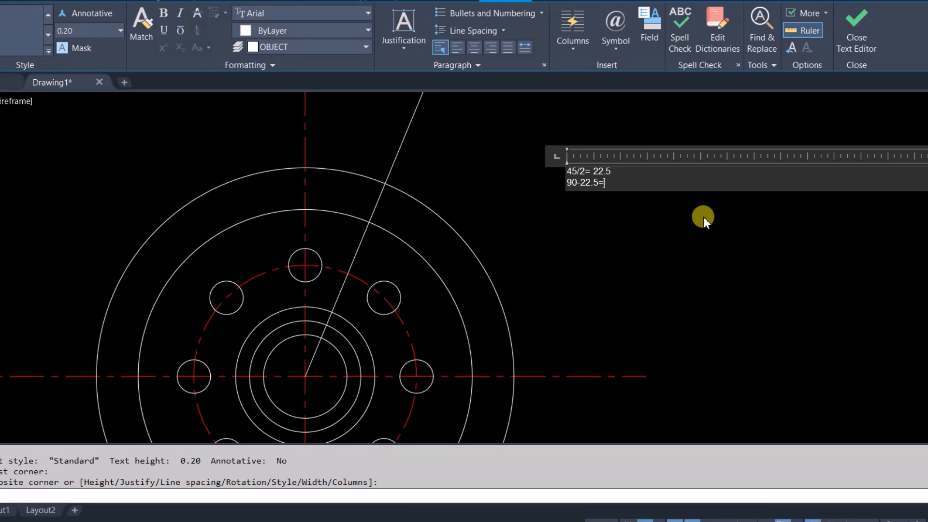
{"action": "type", "text": "67.5"}
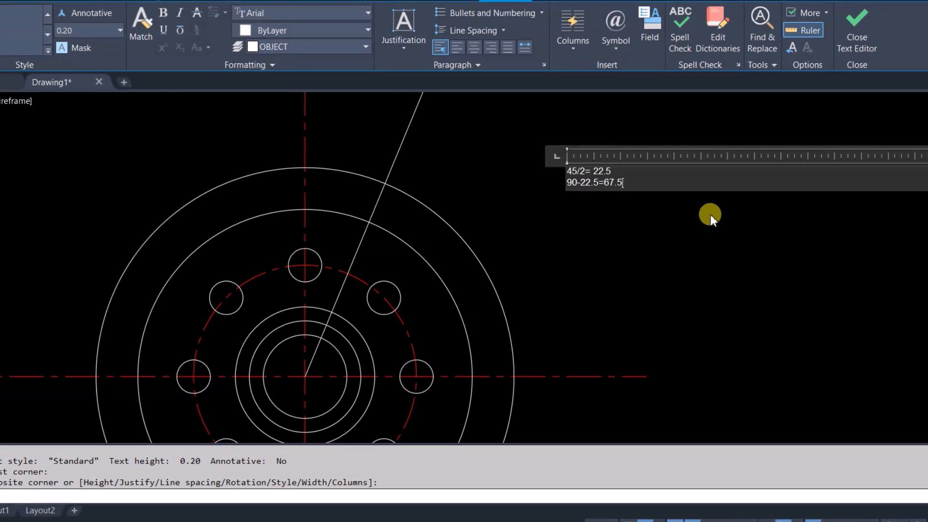
{"action": "left_click", "coordinate": [850, 29]}
{"action": "key", "text": "Escape"}
{"action": "key", "text": "Escape"}
Step: Scale the two-line calculation text by a factor of 90 from its upper-left insertion point
{"action": "type", "text": "sc"}
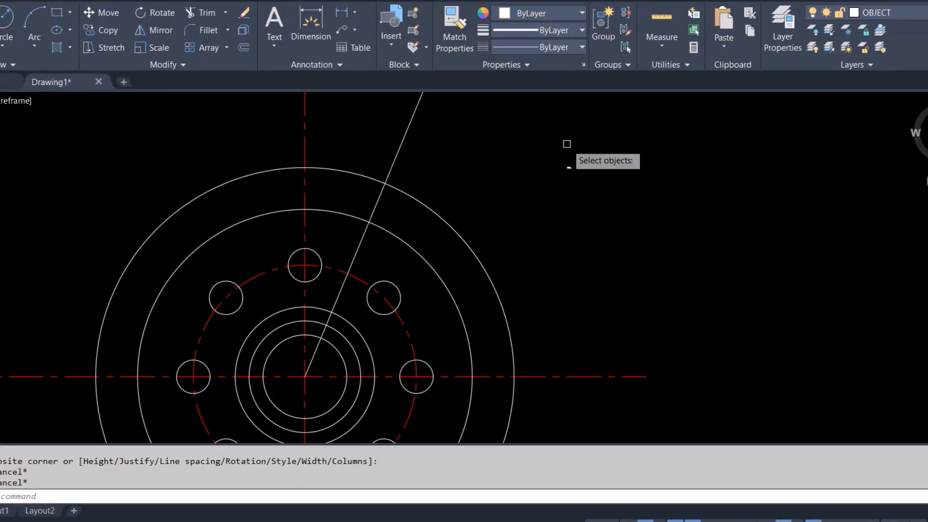
{"action": "key", "text": "Return"}
{"action": "left_click", "coordinate": [590, 147]}
{"action": "left_click", "coordinate": [532, 228]}
{"action": "key", "text": "Return"}
{"action": "left_click", "coordinate": [558, 161]}
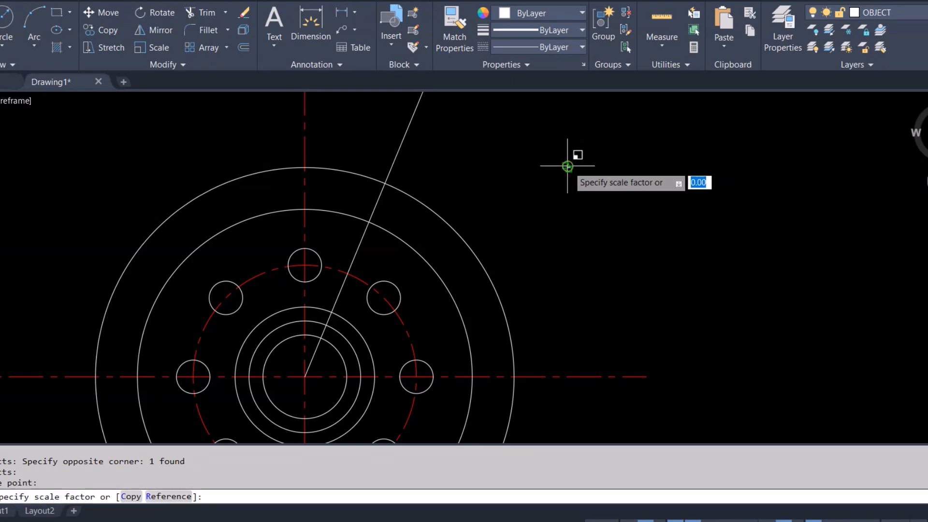
{"action": "type", "text": "90"}
{"action": "key", "text": "Return"}
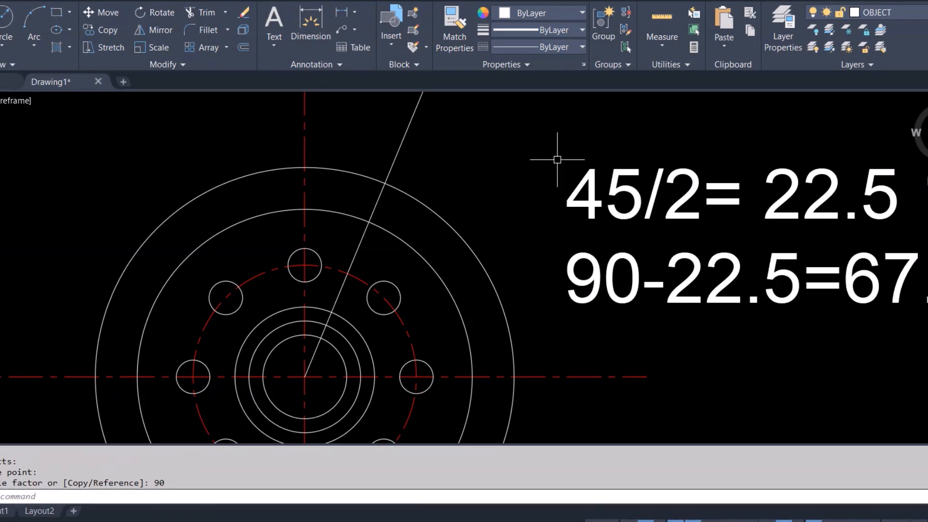
{"action": "scroll", "coordinate": [555, 151], "scroll_direction": "down", "scroll_amount": 4}
{"action": "scroll", "coordinate": [471, 145], "scroll_direction": "up", "scroll_amount": 2}
{"action": "left_click", "coordinate": [415, 141]}
{"action": "left_click", "coordinate": [489, 215]}
{"action": "key", "text": "Escape"}
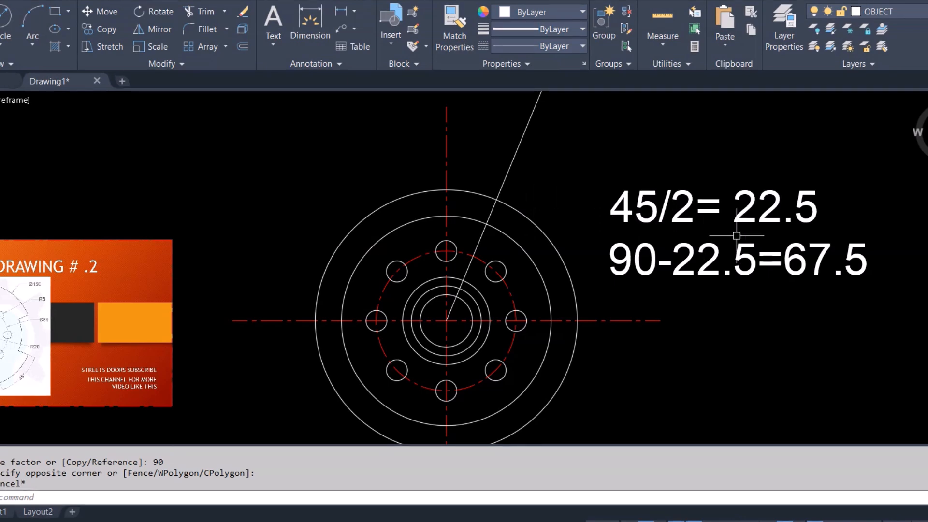
Step: Move the two-line calculation text farther to the right of the circles
{"action": "left_click", "coordinate": [820, 292]}
{"action": "left_click", "coordinate": [756, 193]}
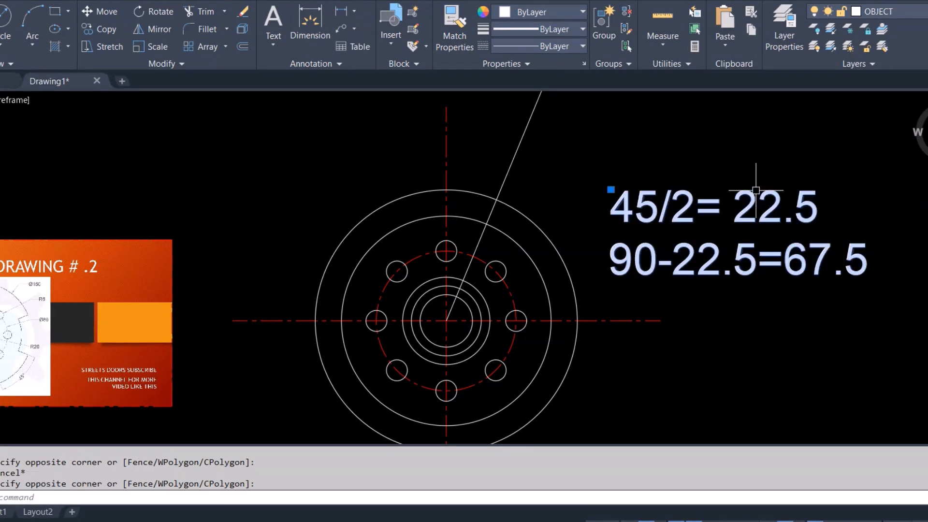
{"action": "type", "text": "m"}
{"action": "key", "text": "Return"}
{"action": "left_click", "coordinate": [800, 315]}
{"action": "scroll", "coordinate": [779, 263], "scroll_direction": "down", "scroll_amount": 4}
{"action": "key", "text": "Escape"}
{"action": "left_click", "coordinate": [835, 303]}
{"action": "left_click", "coordinate": [796, 218]}
{"action": "left_click", "coordinate": [815, 308]}
{"action": "left_click", "coordinate": [822, 307]}
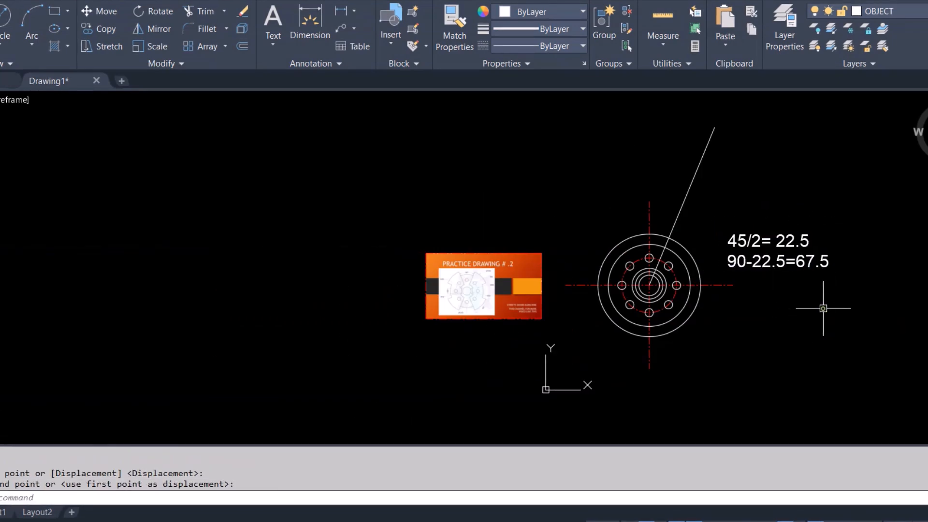
{"action": "scroll", "coordinate": [694, 232], "scroll_direction": "up", "scroll_amount": 4}
{"action": "key", "text": "Escape"}
{"action": "key", "text": "Escape"}
Step: Mirror the 67.5° line about the vertical center line, keeping the original line
{"action": "left_click", "coordinate": [695, 188]}
{"action": "left_click", "coordinate": [639, 170]}
{"action": "middle_click_drag", "start_coordinate": [663, 271], "coordinate": [667, 238]}
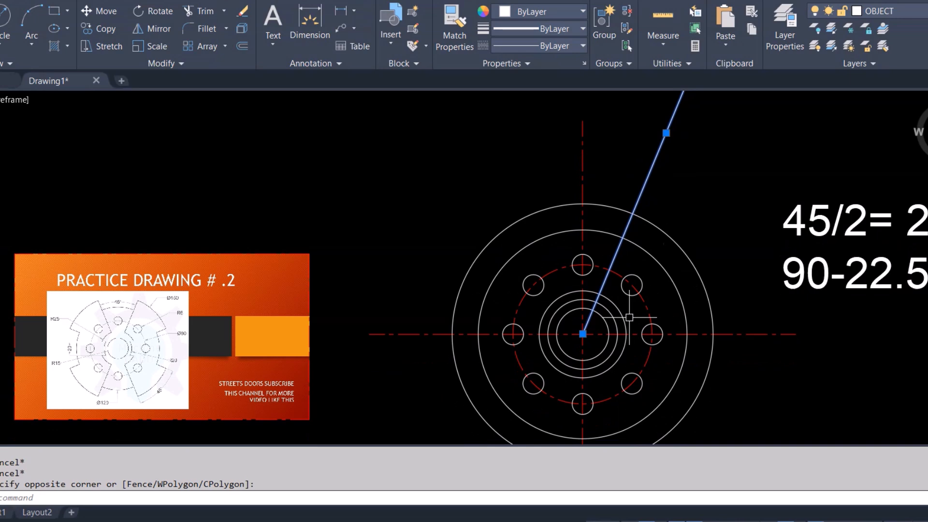
{"action": "type", "text": "mi"}
{"action": "key", "text": "Return"}
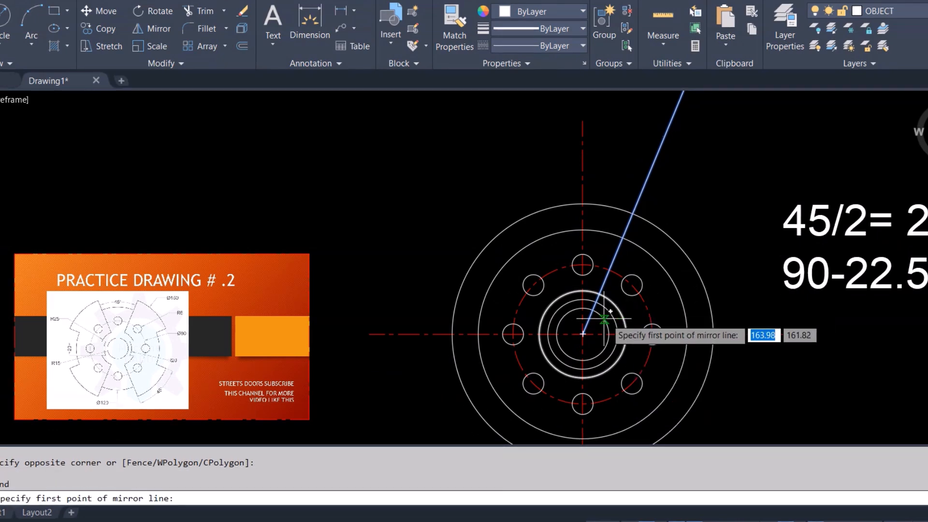
{"action": "left_click", "coordinate": [583, 334]}
{"action": "left_click", "coordinate": [628, 139]}
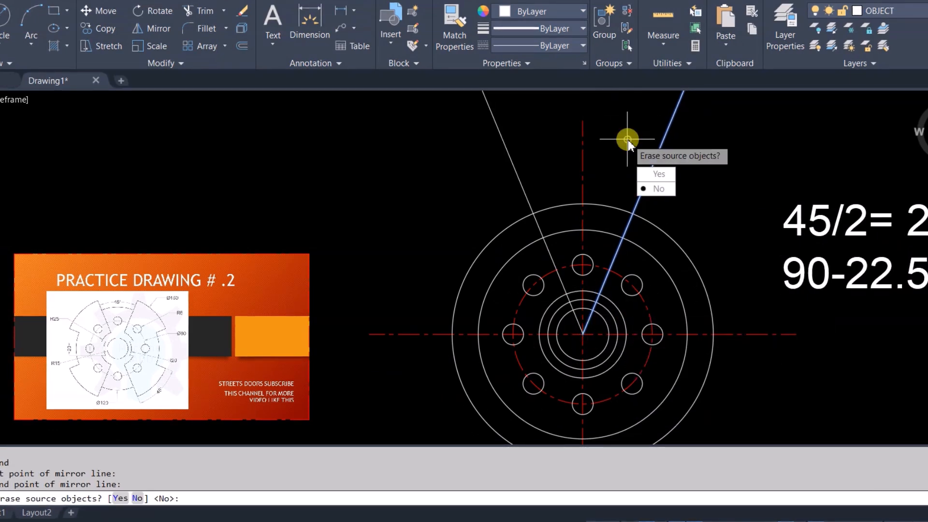
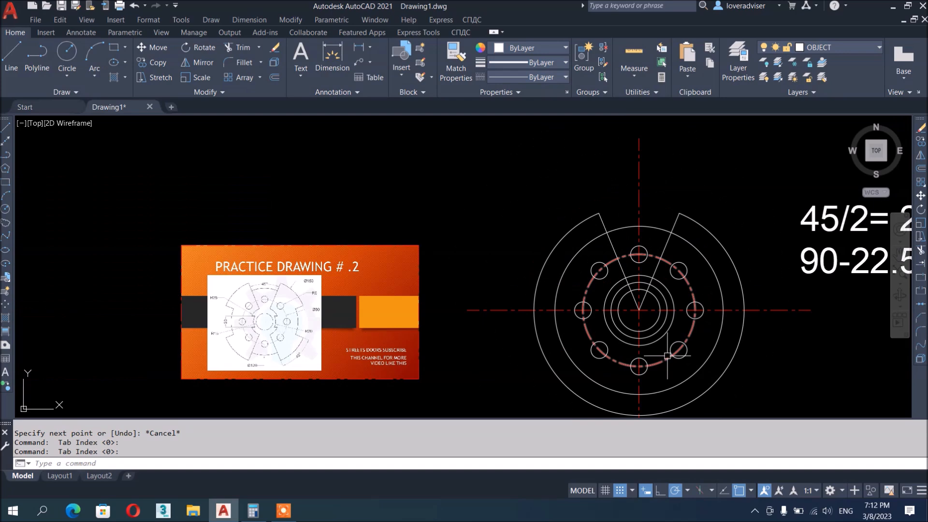
Step: Draw a line from the circles' center to the upper right beyond the outer arc, about 22.5° above the horizontal center line
{"action": "type", "text": "l"}
{"action": "key", "text": "Return"}
{"action": "left_click", "coordinate": [638, 309]}
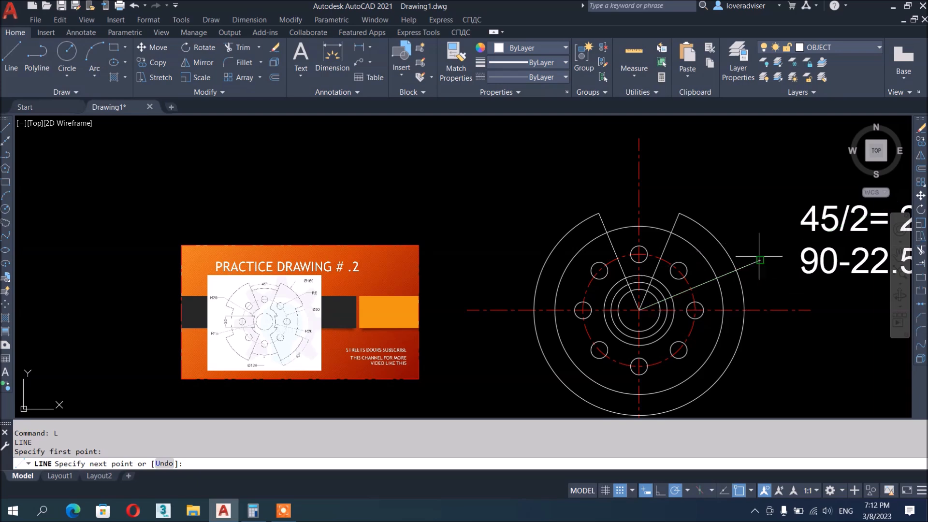
{"action": "key", "text": "Escape"}
{"action": "key", "text": "Escape"}
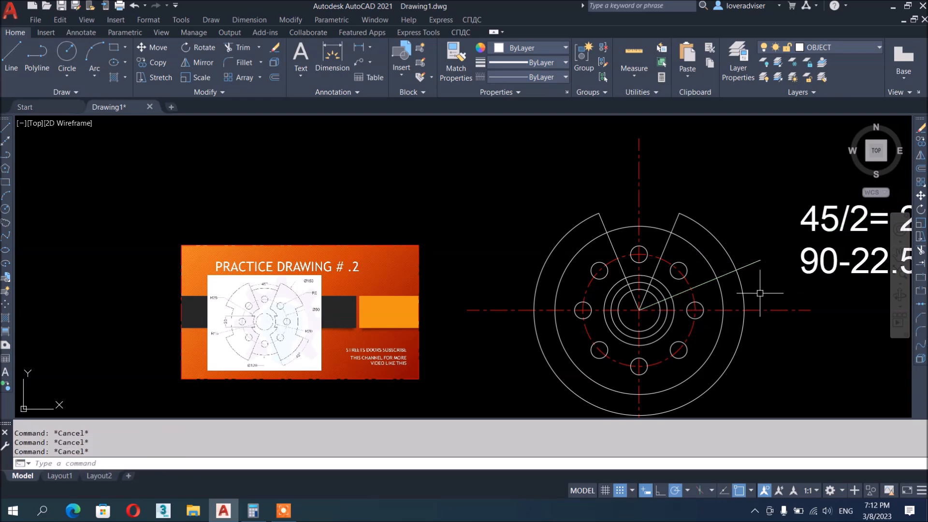
Step: Trim the upper-right angled line between the hole circle and the Ø120 circle and beyond the outer arc, and cut back the outer arc below it
{"action": "scroll", "coordinate": [760, 293], "scroll_direction": "up", "scroll_amount": 2}
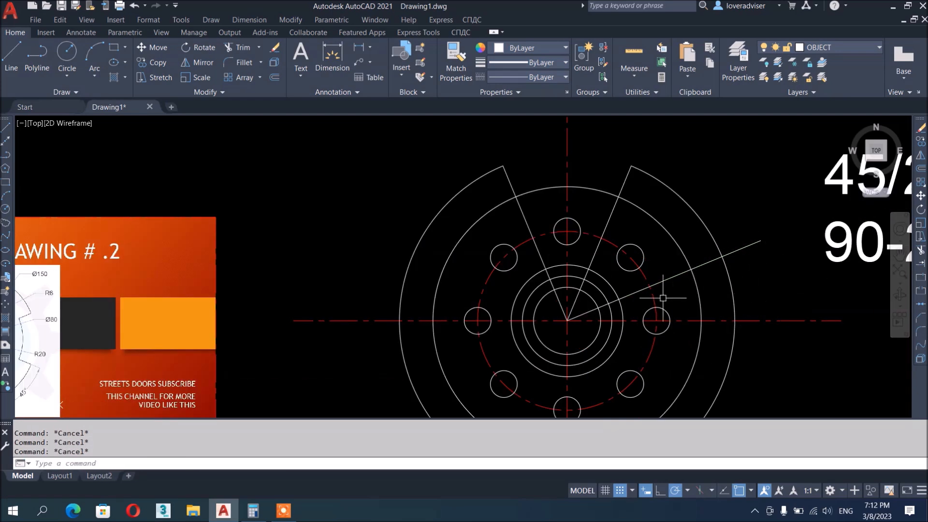
{"action": "middle_click_drag", "start_coordinate": [80, 345], "coordinate": [337, 343]}
{"action": "scroll", "coordinate": [261, 315], "scroll_direction": "up", "scroll_amount": 4}
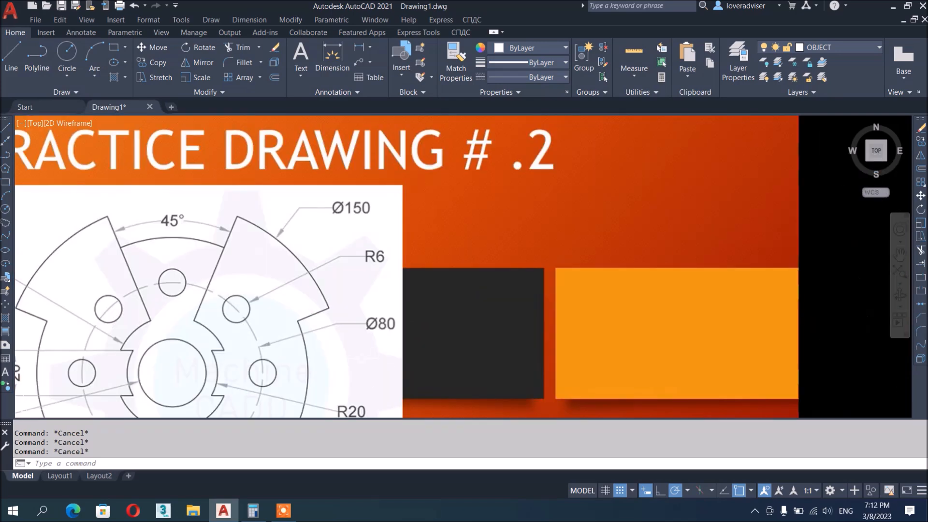
{"action": "middle_click_drag", "start_coordinate": [372, 368], "coordinate": [364, 327]}
{"action": "scroll", "coordinate": [364, 327], "scroll_direction": "down", "scroll_amount": 4}
{"action": "middle_click_drag", "start_coordinate": [701, 314], "coordinate": [423, 318]}
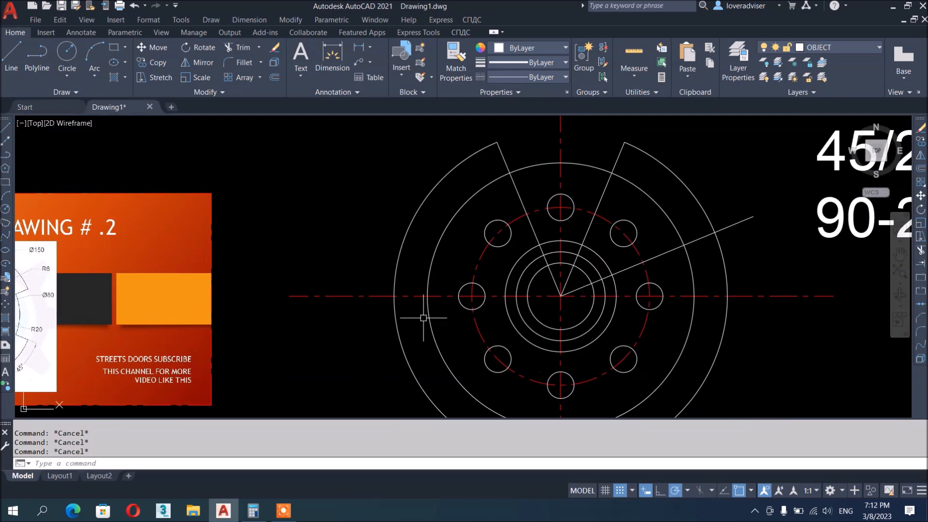
{"action": "type", "text": "tr"}
{"action": "key", "text": "Return"}
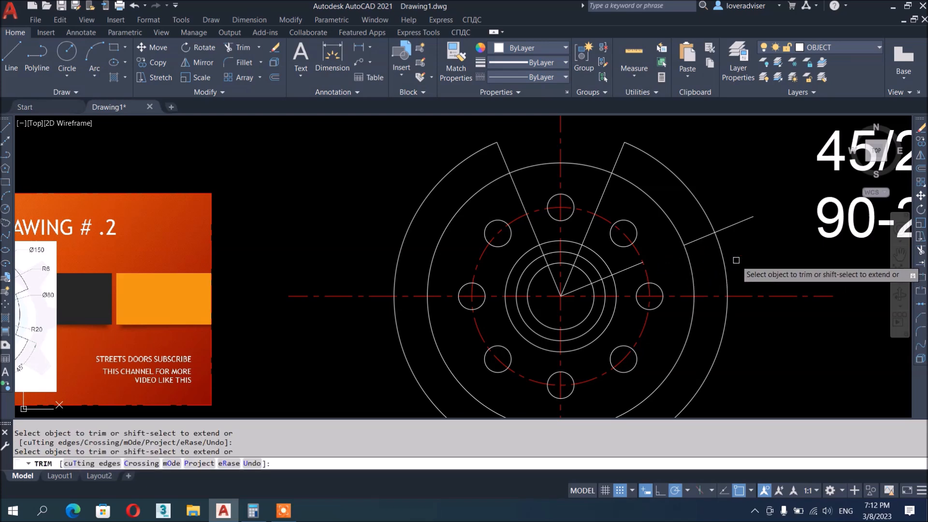
{"action": "scroll", "coordinate": [734, 254], "scroll_direction": "down", "scroll_amount": 2}
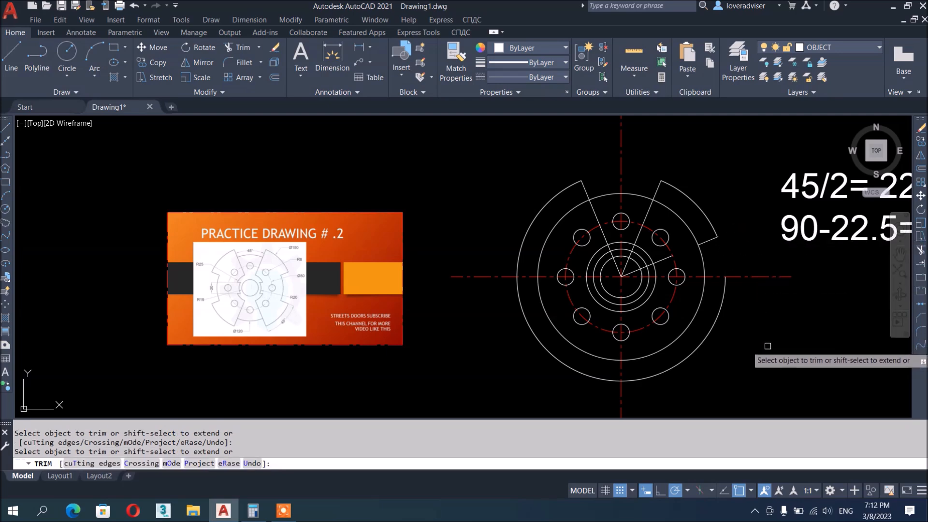
{"action": "key", "text": "Escape"}
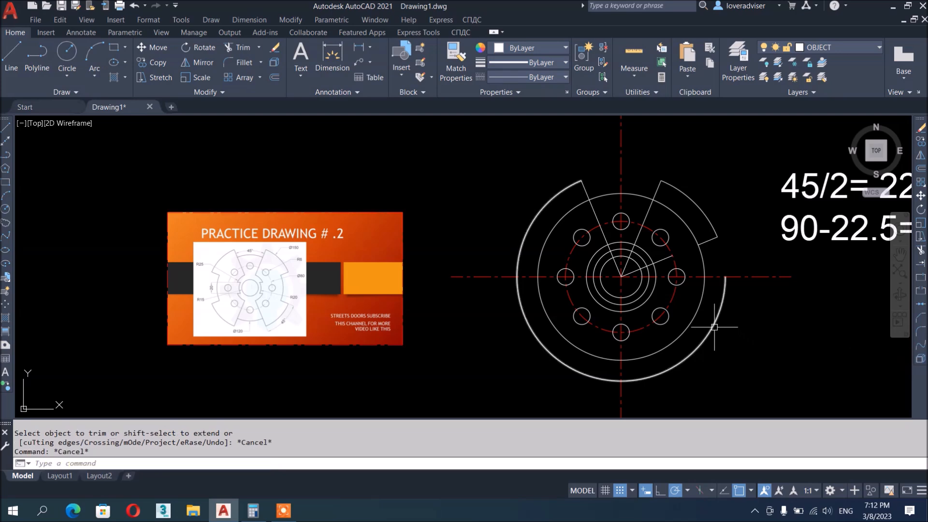
Step: Erase the large remaining outer arc and the angled line left of the vertical center line
{"action": "left_click", "coordinate": [711, 324]}
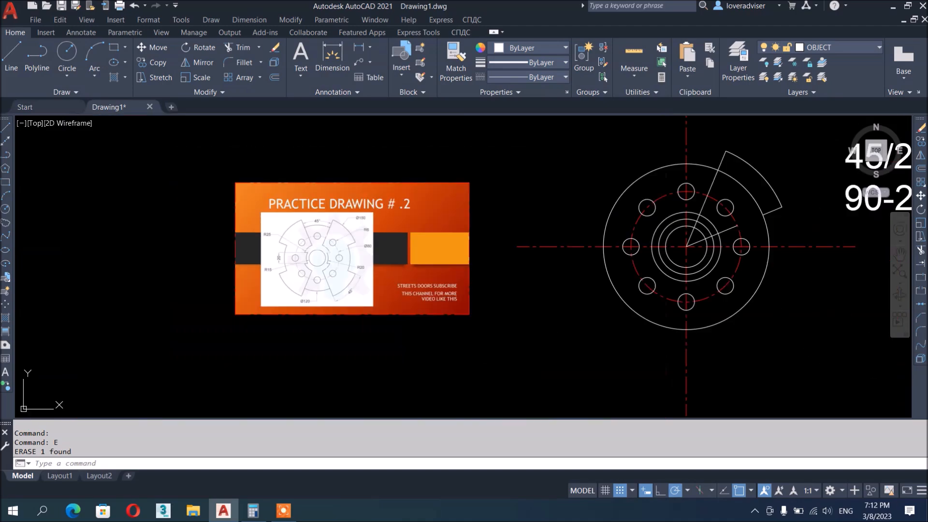
{"action": "middle_click_drag", "start_coordinate": [704, 224], "coordinate": [635, 245]}
{"action": "key", "text": "Escape"}
{"action": "key", "text": "Escape"}
Step: Polar-array the upper-right outer arc, its short edge line and the 67.5° line about the circles' center with 4 items
{"action": "scroll", "coordinate": [707, 200], "scroll_direction": "up", "scroll_amount": 2}
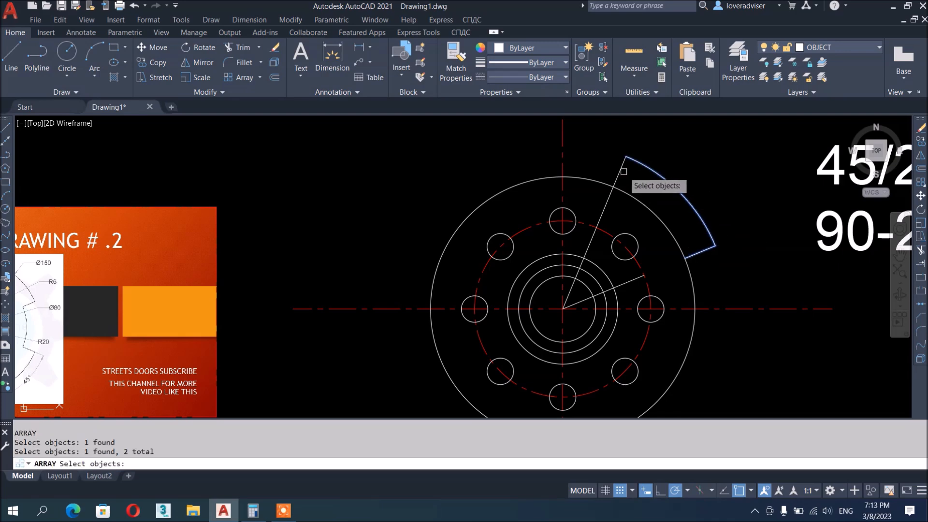
{"action": "key", "text": "Return"}
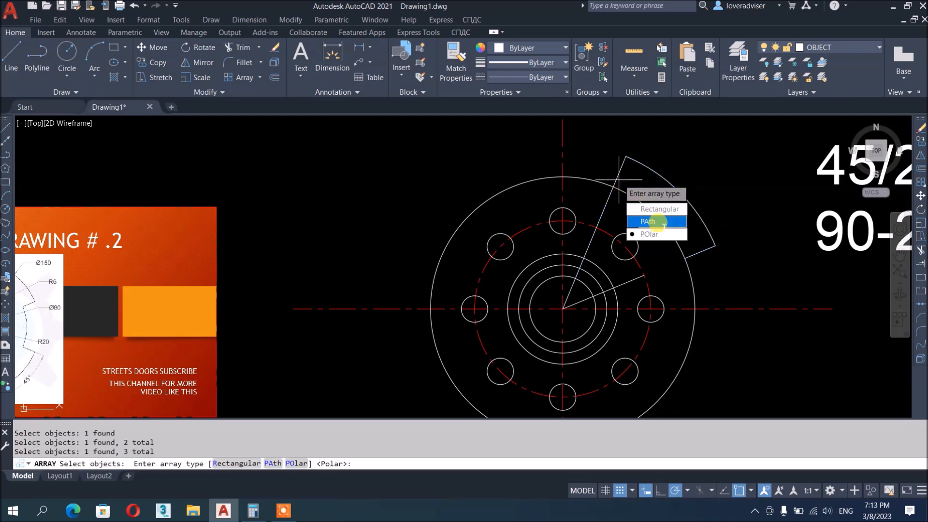
{"action": "left_click", "coordinate": [659, 239]}
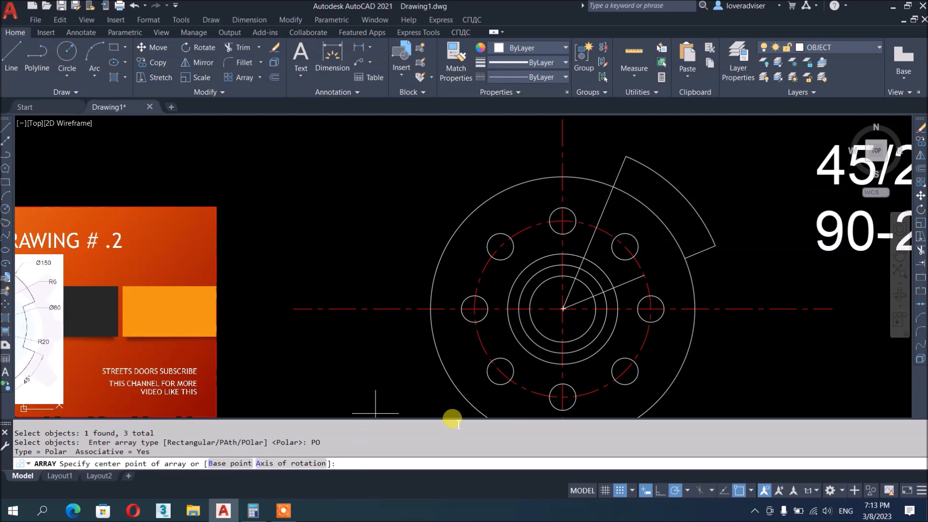
{"action": "left_click", "coordinate": [563, 308]}
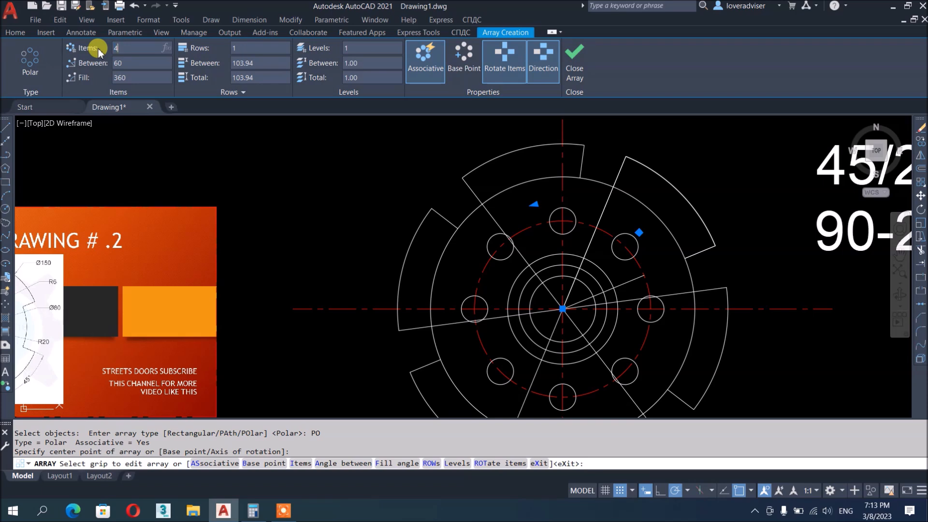
{"action": "key", "text": "Return"}
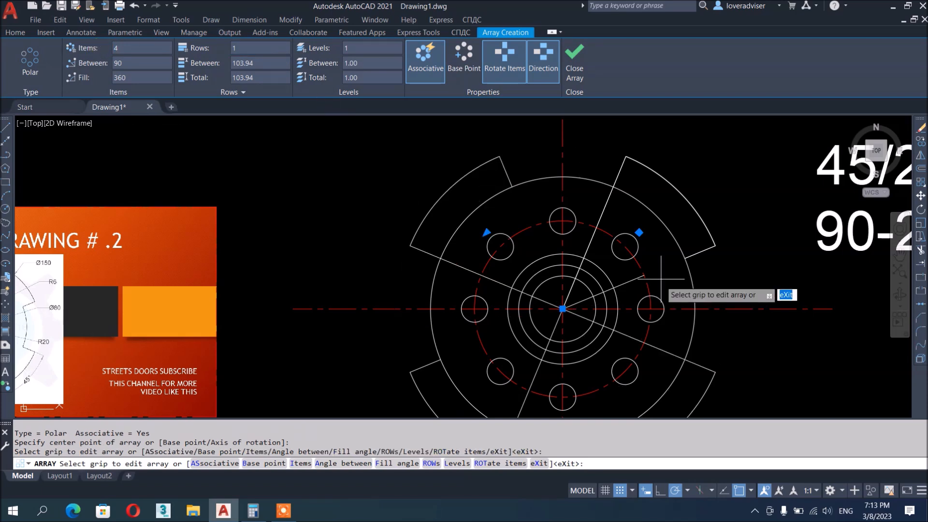
{"action": "scroll", "coordinate": [550, 207], "scroll_direction": "down", "scroll_amount": 3}
{"action": "scroll", "coordinate": [328, 271], "scroll_direction": "up", "scroll_amount": 5}
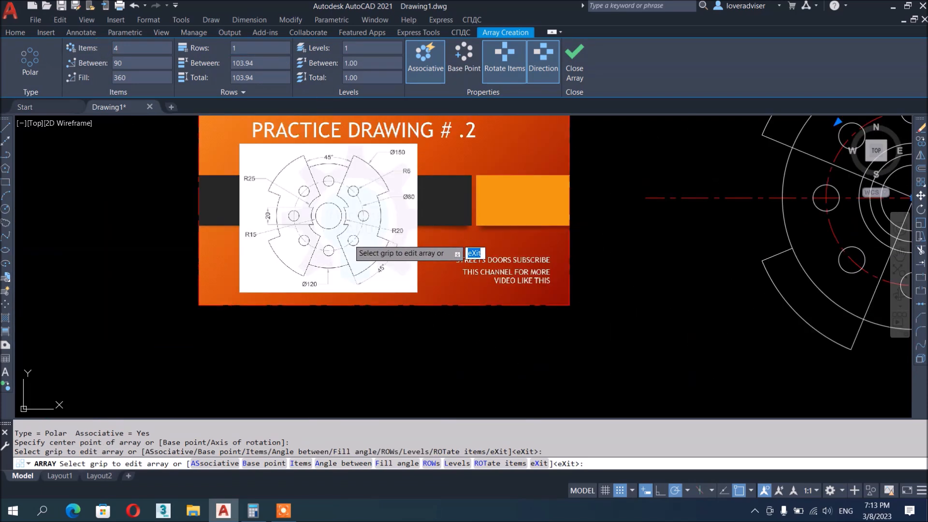
{"action": "double_click", "coordinate": [228, 186]}
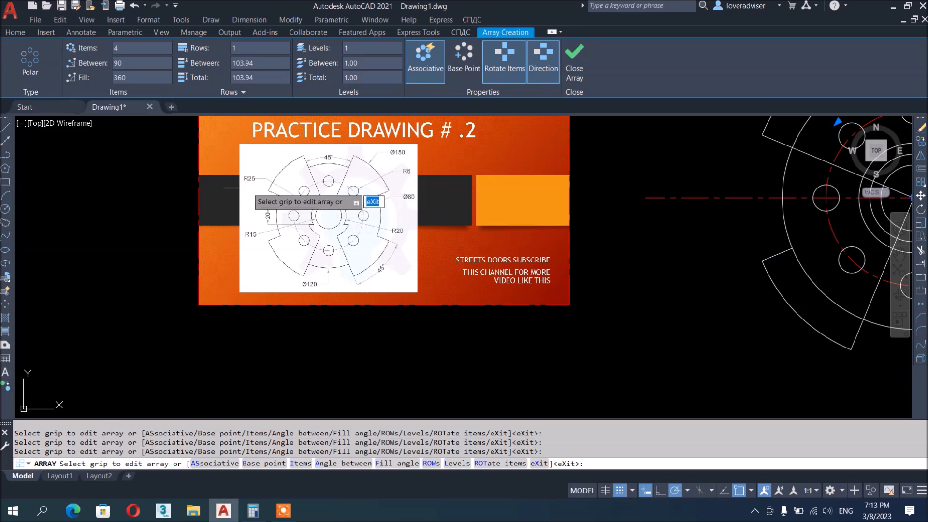
{"action": "scroll", "coordinate": [262, 199], "scroll_direction": "down", "scroll_amount": 3}
{"action": "key", "text": "Return"}
{"action": "scroll", "coordinate": [396, 193], "scroll_direction": "up", "scroll_amount": 4}
{"action": "mouse_move", "coordinate": [444, 280]}
{"action": "middle_mouse_down"}
{"action": "mouse_move", "coordinate": [568, 273]}
{"action": "mouse_move", "coordinate": [686, 290]}
{"action": "mouse_move", "coordinate": [715, 315]}
{"action": "mouse_move", "coordinate": [724, 288]}
{"action": "mouse_move", "coordinate": [724, 301]}
{"action": "middle_mouse_up"}
Step: Explode the polar array and extend the upper-left lobe's short edge line inward to the largest inner circle
{"action": "key", "text": "Escape"}
{"action": "key", "text": "Escape"}
{"action": "key", "text": "Escape"}
{"action": "left_click", "coordinate": [724, 280]}
{"action": "type", "text": "x"}
{"action": "key", "text": "Return"}
{"action": "key", "text": "Escape"}
{"action": "key", "text": "Escape"}
{"action": "type", "text": "ex"}
{"action": "key", "text": "Return"}
{"action": "left_click", "coordinate": [645, 147]}
{"action": "key", "text": "Escape"}
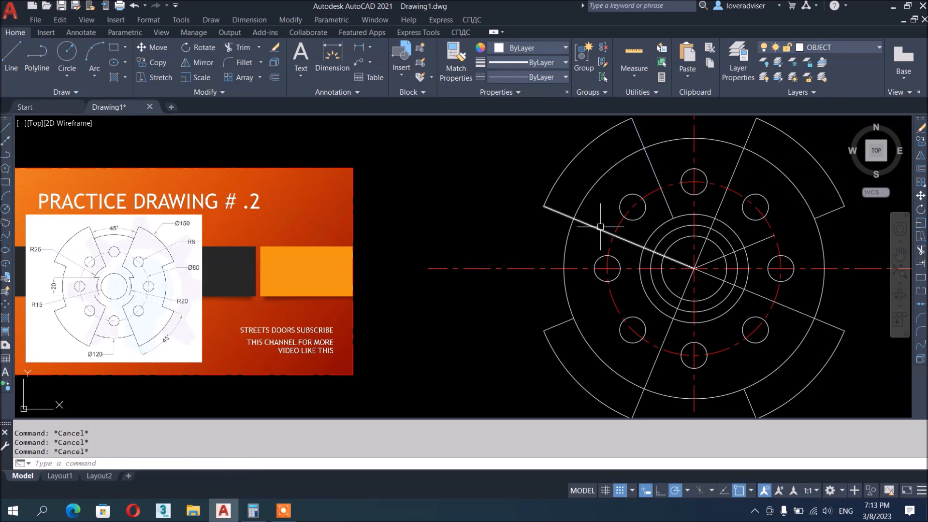
Step: Trim the upper-left lobe's long angled line between the Ø120 circle and the hole circle
{"action": "mouse_move", "coordinate": [739, 329]}
{"action": "middle_mouse_down"}
{"action": "mouse_move", "coordinate": [698, 315]}
{"action": "mouse_move", "coordinate": [692, 343]}
{"action": "middle_mouse_up"}
{"action": "key", "text": "Escape"}
{"action": "key", "text": "Escape"}
{"action": "key", "text": "Escape"}
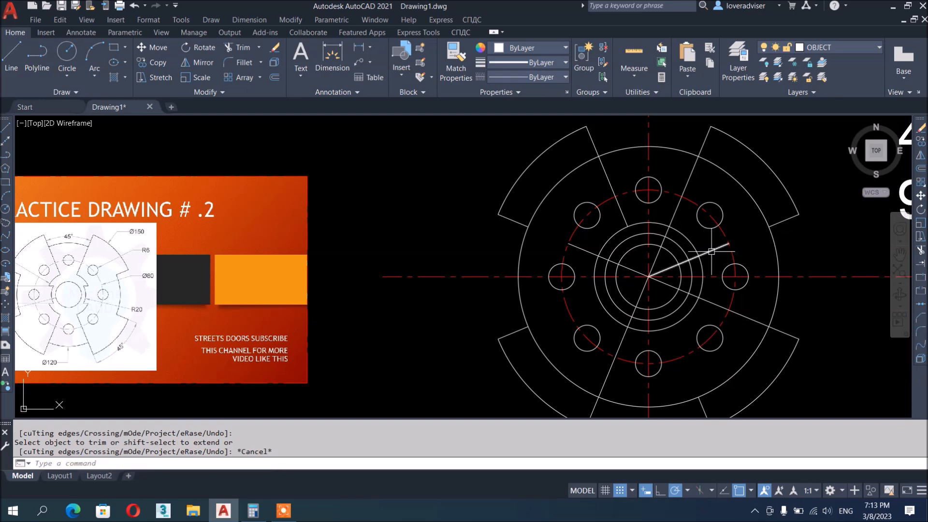
Step: Check the inner radii in the reference drawing and add a radius dimension to the largest inner circle
{"action": "scroll", "coordinate": [138, 297], "scroll_direction": "up", "scroll_amount": 2}
{"action": "scroll", "coordinate": [138, 297], "scroll_direction": "up", "scroll_amount": 2}
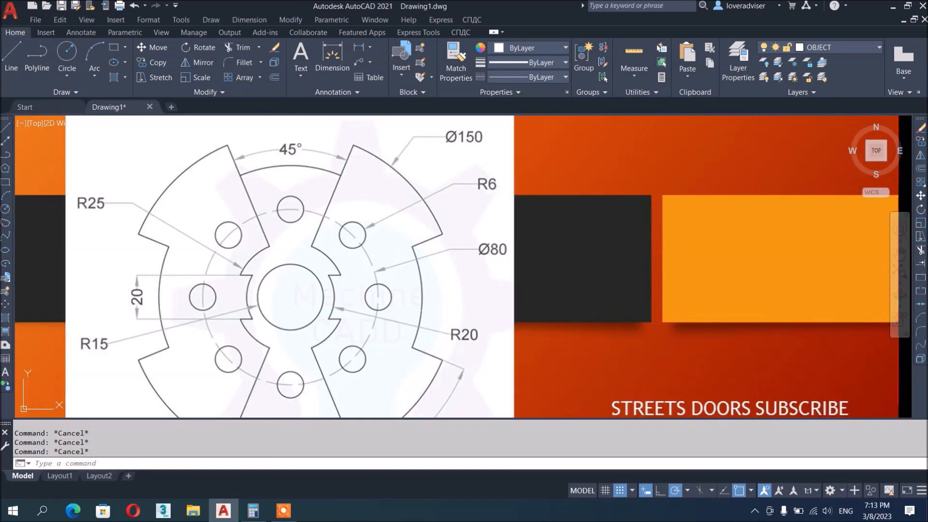
{"action": "scroll", "coordinate": [278, 290], "scroll_direction": "down", "scroll_amount": 2}
{"action": "middle_click_drag", "start_coordinate": [812, 203], "coordinate": [619, 213]}
{"action": "scroll", "coordinate": [618, 212], "scroll_direction": "up", "scroll_amount": 3}
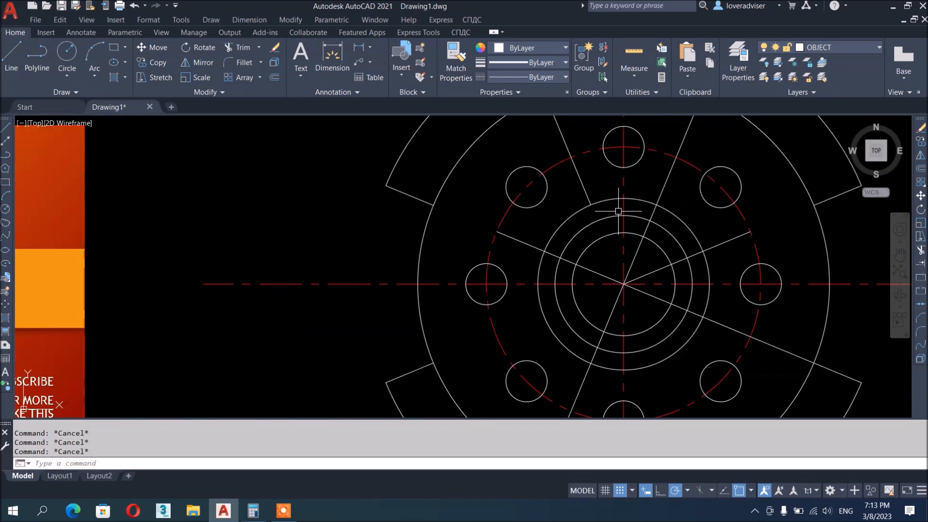
{"action": "left_click", "coordinate": [250, 20]}
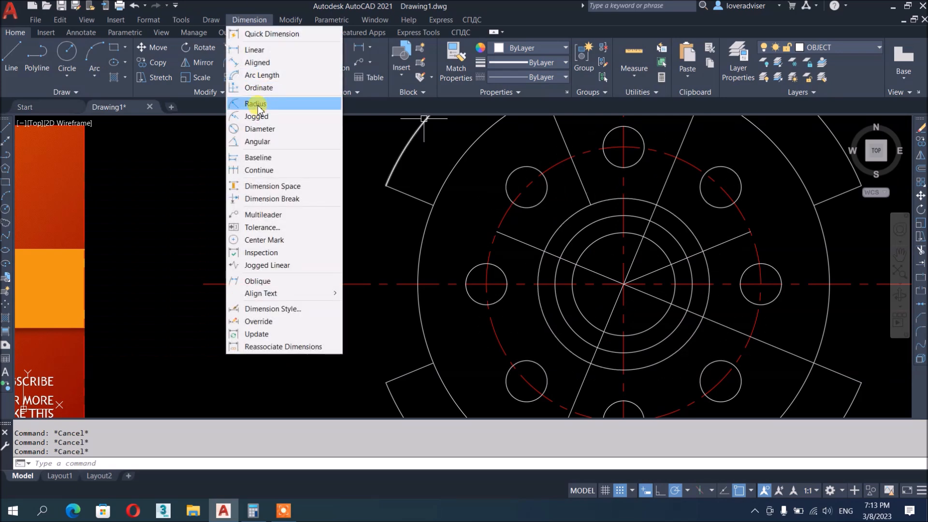
{"action": "left_click", "coordinate": [258, 107]}
{"action": "left_click", "coordinate": [560, 225]}
{"action": "scroll", "coordinate": [559, 224], "scroll_direction": "up", "scroll_amount": 4}
{"action": "scroll", "coordinate": [645, 232], "scroll_direction": "down", "scroll_amount": 6}
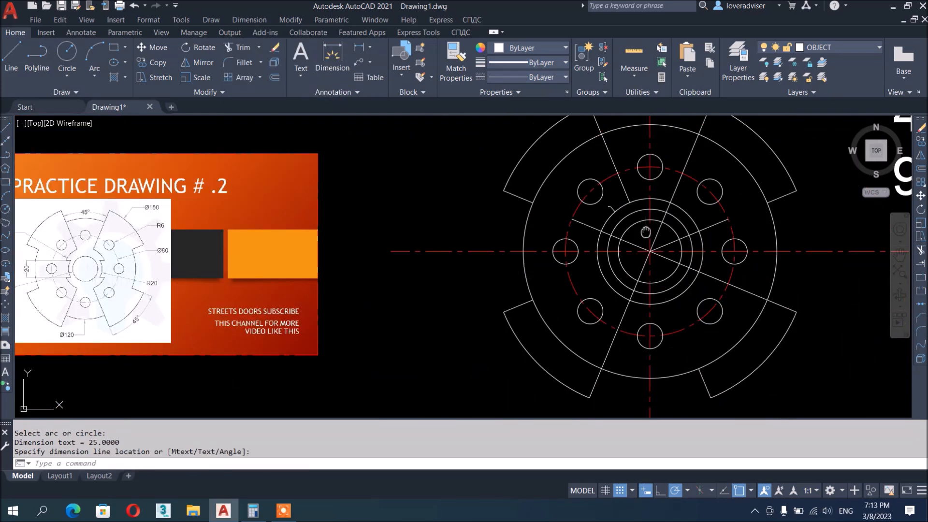
{"action": "scroll", "coordinate": [665, 217], "scroll_direction": "up", "scroll_amount": 2}
{"action": "scroll", "coordinate": [665, 217], "scroll_direction": "down", "scroll_amount": 2}
Step: Trim the Ø120 circle across the two upper lobes, and the R25 circle and angled line at the opening between them
{"action": "type", "text": "ttr"}
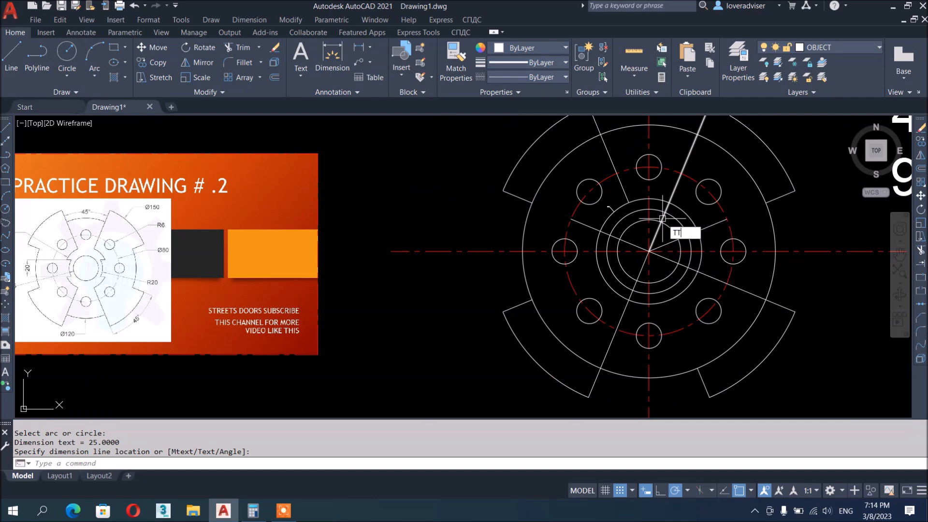
{"action": "key", "text": "space"}
{"action": "key", "text": "space"}
{"action": "type", "text": "tr"}
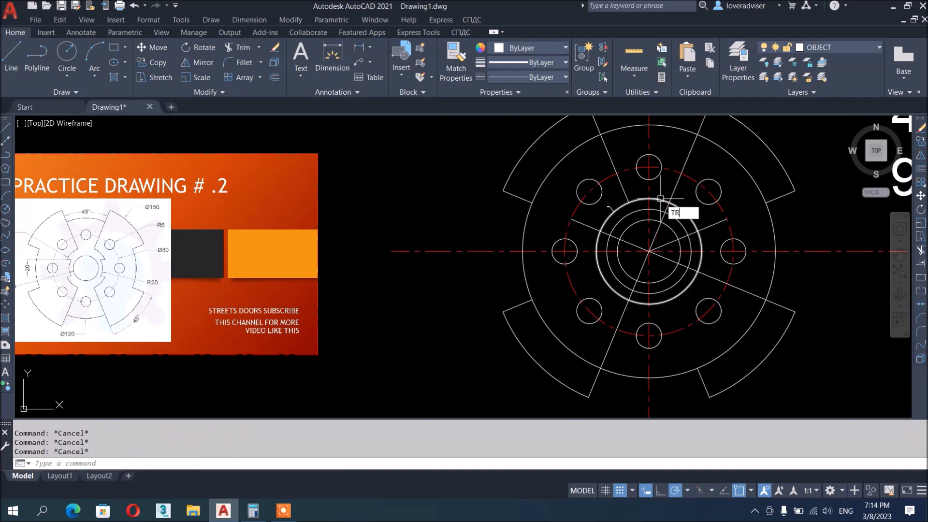
{"action": "key", "text": "space"}
{"action": "middle_click_drag", "start_coordinate": [688, 272], "coordinate": [757, 287]}
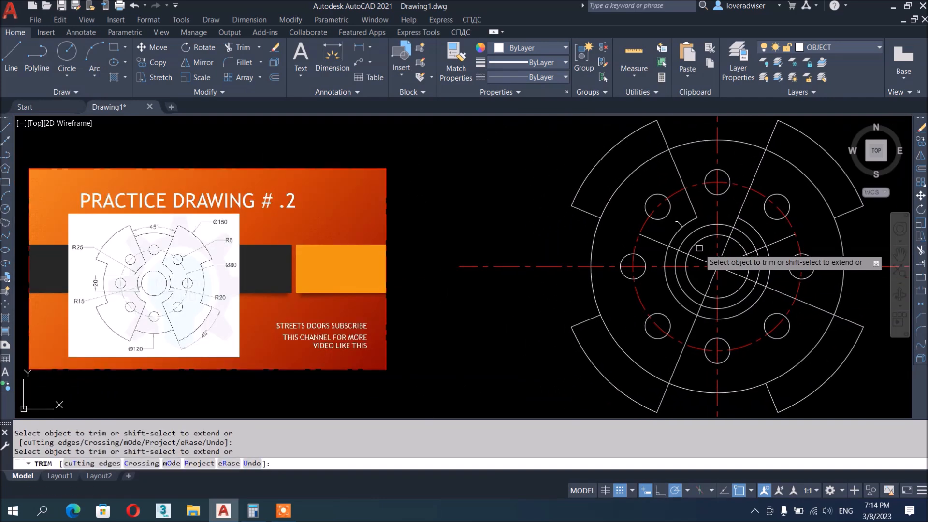
{"action": "middle_click_drag", "start_coordinate": [748, 236], "coordinate": [711, 237]}
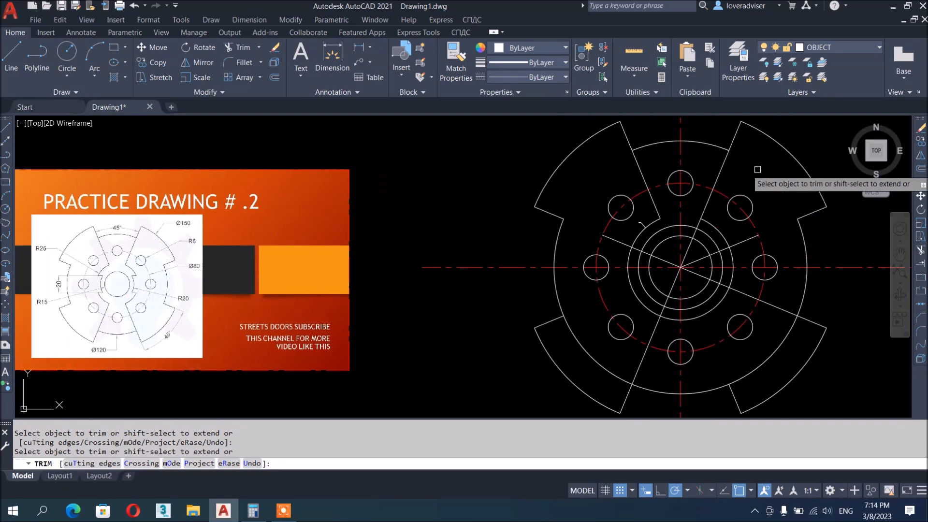
{"action": "middle_click_drag", "start_coordinate": [745, 302], "coordinate": [730, 271]}
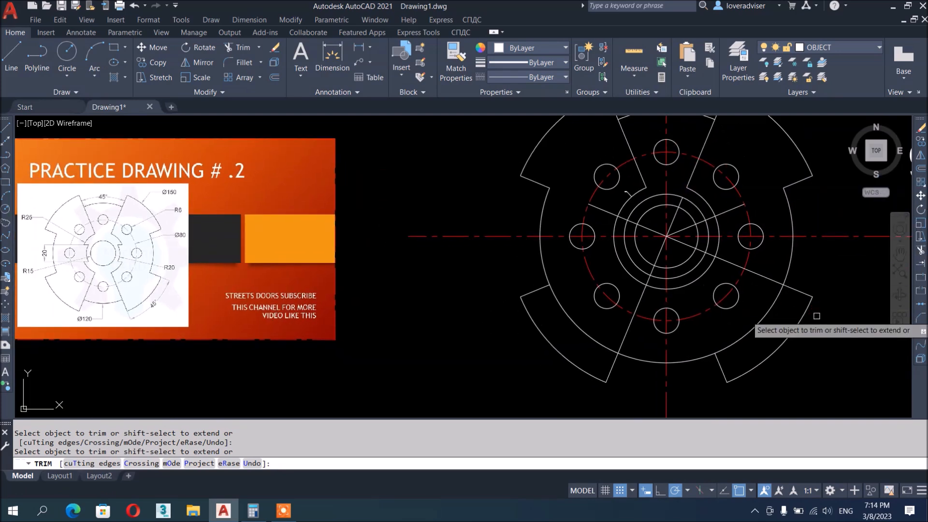
Step: Extend the lower-right lobe's short edge line inward to the R25 circle
{"action": "key", "text": "Escape"}
{"action": "key", "text": "Escape"}
{"action": "type", "text": "ex"}
{"action": "key", "text": "Return"}
{"action": "left_click", "coordinate": [689, 284]}
{"action": "key", "text": "Return"}
{"action": "key", "text": "Escape"}
{"action": "key", "text": "Escape"}
{"action": "key", "text": "Escape"}
{"action": "key", "text": "Return"}
{"action": "left_click", "coordinate": [720, 358]}
{"action": "key", "text": "Escape"}
{"action": "key", "text": "Escape"}
{"action": "key", "text": "Escape"}
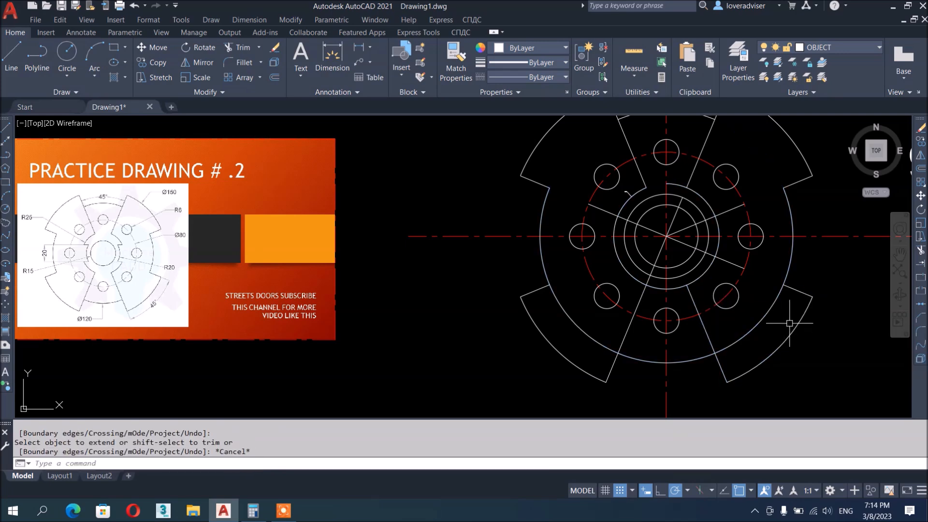
Step: Trim the Ø120 circle across the two lower lobes and the R25 circle at the bottom opening between them
{"action": "type", "text": "tr"}
{"action": "key", "text": "Return"}
{"action": "middle_click_drag", "start_coordinate": [724, 343], "coordinate": [770, 342]}
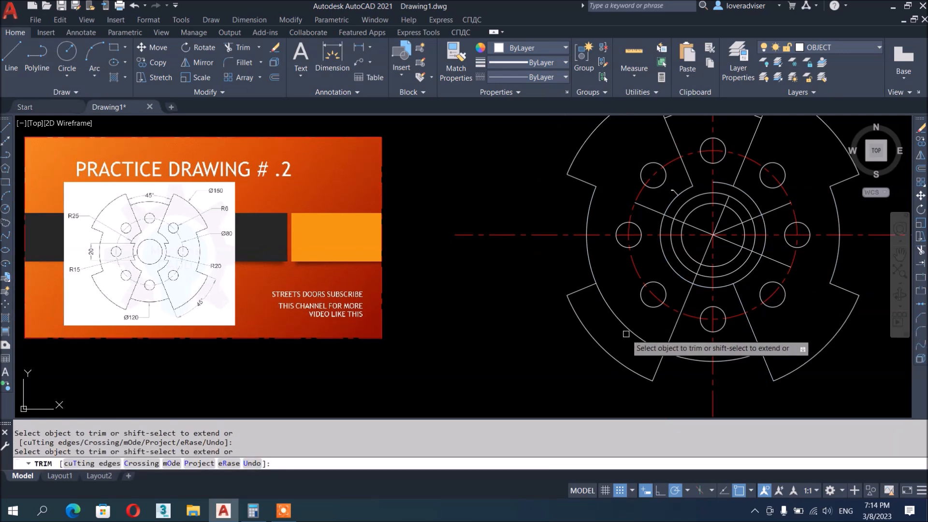
{"action": "scroll", "coordinate": [627, 332], "scroll_direction": "down", "scroll_amount": 2}
{"action": "scroll", "coordinate": [626, 293], "scroll_direction": "up", "scroll_amount": 5}
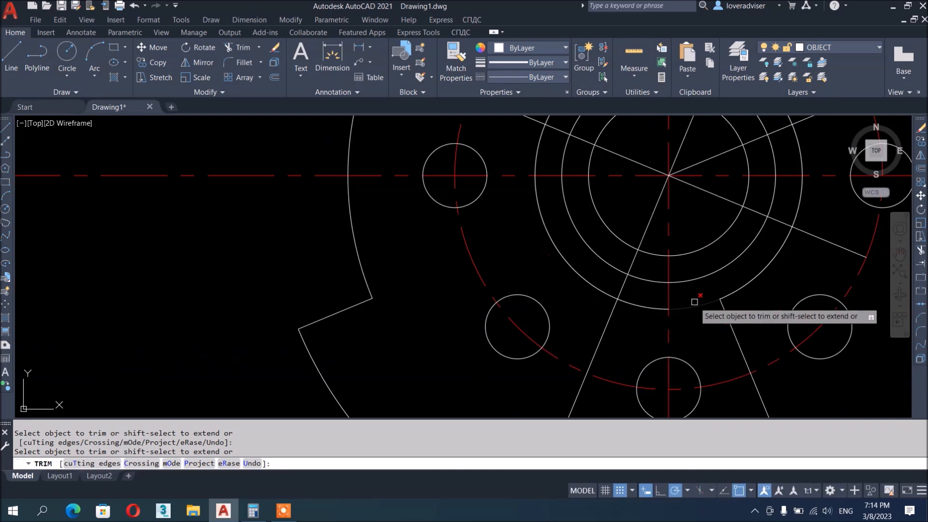
{"action": "scroll", "coordinate": [626, 292], "scroll_direction": "down", "scroll_amount": 5}
{"action": "key", "text": "Escape"}
{"action": "key", "text": "Escape"}
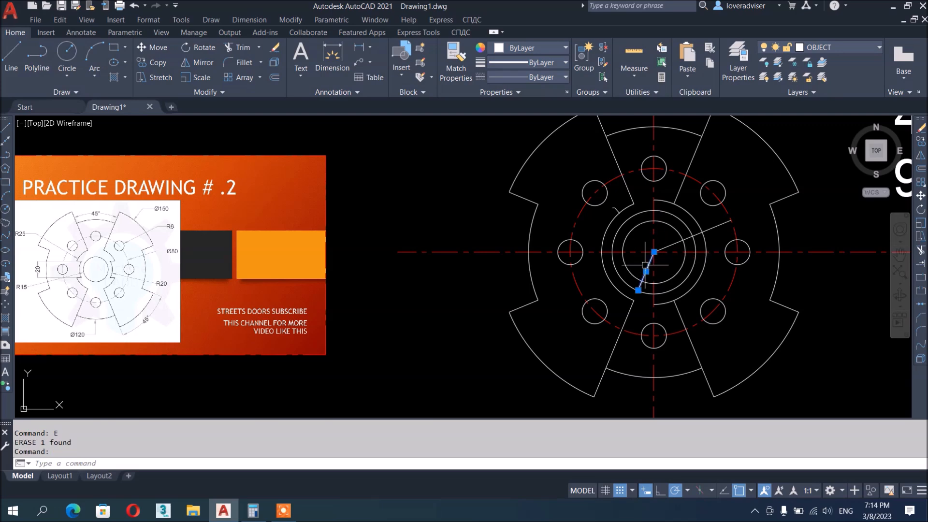
Step: Trim the stray R25 arc at the top opening and erase the leftover angled lines around the center
{"action": "type", "text": "tr"}
{"action": "key", "text": "Return"}
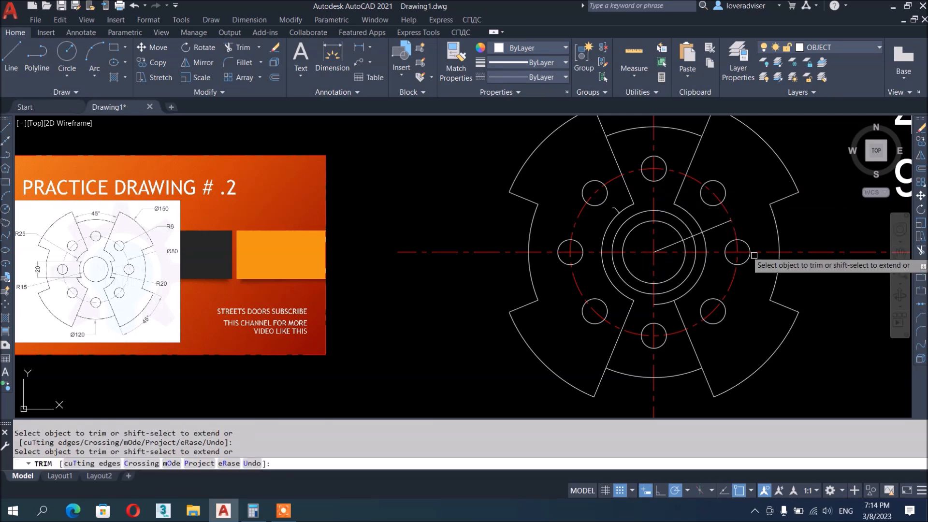
{"action": "scroll", "coordinate": [209, 298], "scroll_direction": "up", "scroll_amount": 2}
{"action": "scroll", "coordinate": [208, 298], "scroll_direction": "down", "scroll_amount": 2}
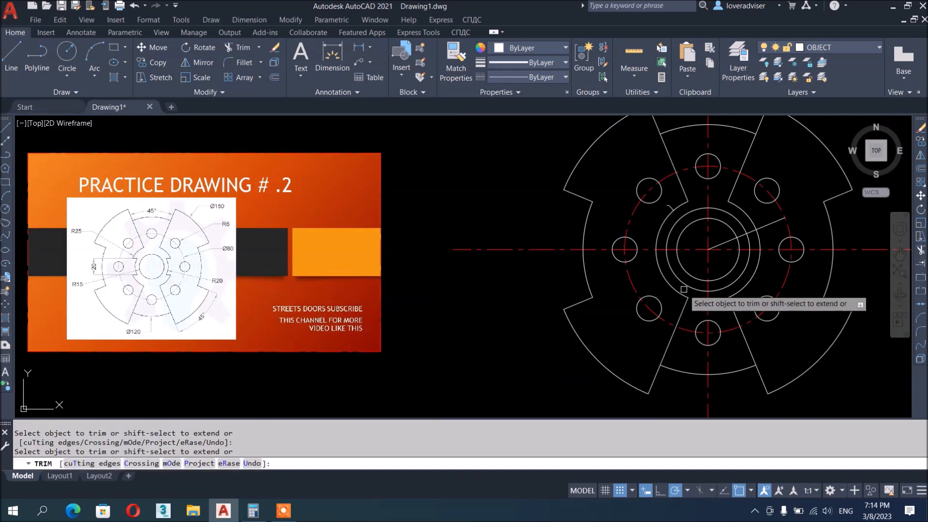
{"action": "key", "text": "Escape"}
{"action": "left_click", "coordinate": [774, 230]}
{"action": "type", "text": "E"}
{"action": "key", "text": "Return"}
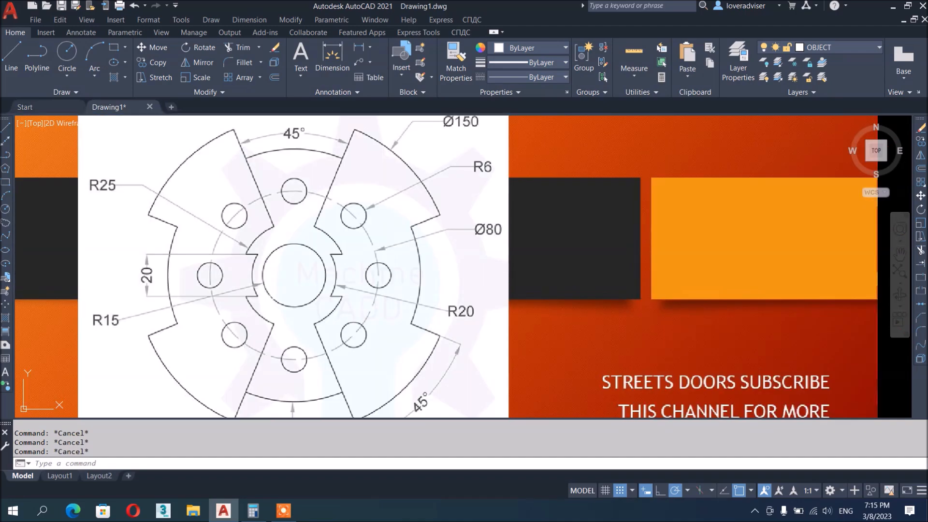
Step: Offset the horizontal center line by 10 to both sides, above and below
{"action": "scroll", "coordinate": [111, 240], "scroll_direction": "down", "scroll_amount": 4}
{"action": "scroll", "coordinate": [664, 257], "scroll_direction": "up", "scroll_amount": 2}
{"action": "middle_click_drag", "start_coordinate": [670, 256], "coordinate": [444, 286]}
{"action": "type", "text": "o"}
{"action": "key", "text": "Return"}
{"action": "type", "text": "10"}
{"action": "key", "text": "Return"}
{"action": "left_click", "coordinate": [544, 252]}
{"action": "left_click", "coordinate": [541, 225]}
{"action": "left_click", "coordinate": [540, 252]}
{"action": "key", "text": "Escape"}
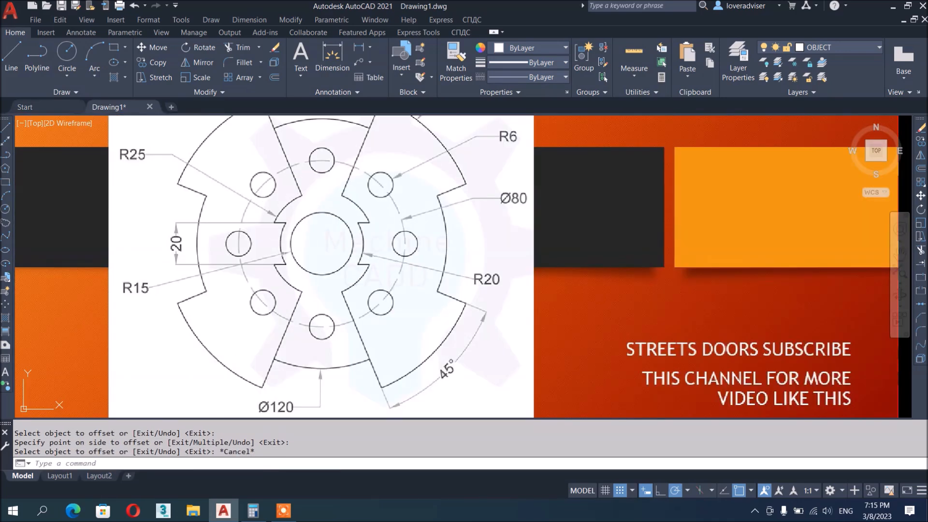
Step: Trim the R25 arcs on both sides of the center between the two offset horizontal lines
{"action": "scroll", "coordinate": [197, 233], "scroll_direction": "down", "scroll_amount": 3}
{"action": "scroll", "coordinate": [571, 226], "scroll_direction": "up", "scroll_amount": 2}
{"action": "mouse_move", "coordinate": [570, 230]}
{"action": "middle_mouse_down"}
{"action": "mouse_move", "coordinate": [566, 267]}
{"action": "mouse_move", "coordinate": [617, 255]}
{"action": "middle_mouse_up"}
{"action": "scroll", "coordinate": [576, 252], "scroll_direction": "down", "scroll_amount": 1}
{"action": "key", "text": "Escape"}
{"action": "key", "text": "Escape"}
{"action": "scroll", "coordinate": [617, 255], "scroll_direction": "up", "scroll_amount": 2}
{"action": "type", "text": "tr"}
{"action": "key", "text": "Return"}
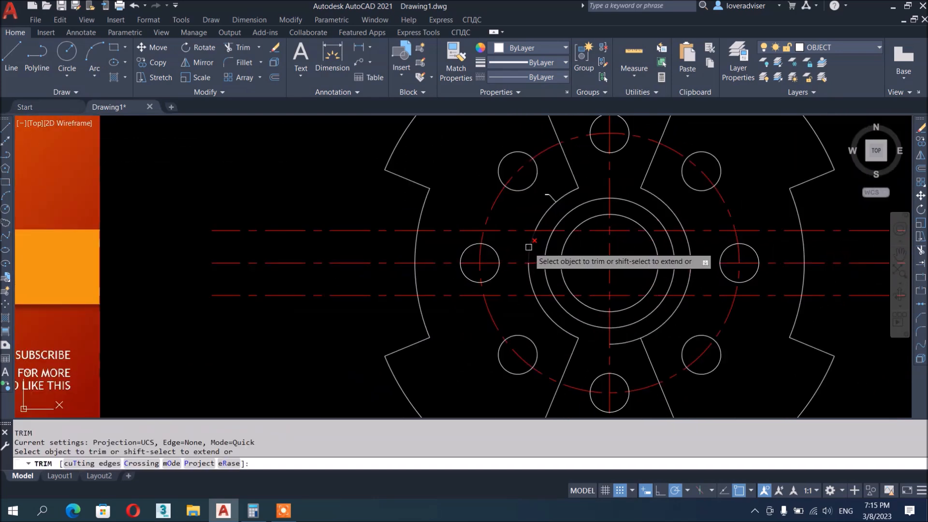
{"action": "left_click", "coordinate": [685, 239]}
{"action": "left_click", "coordinate": [686, 280]}
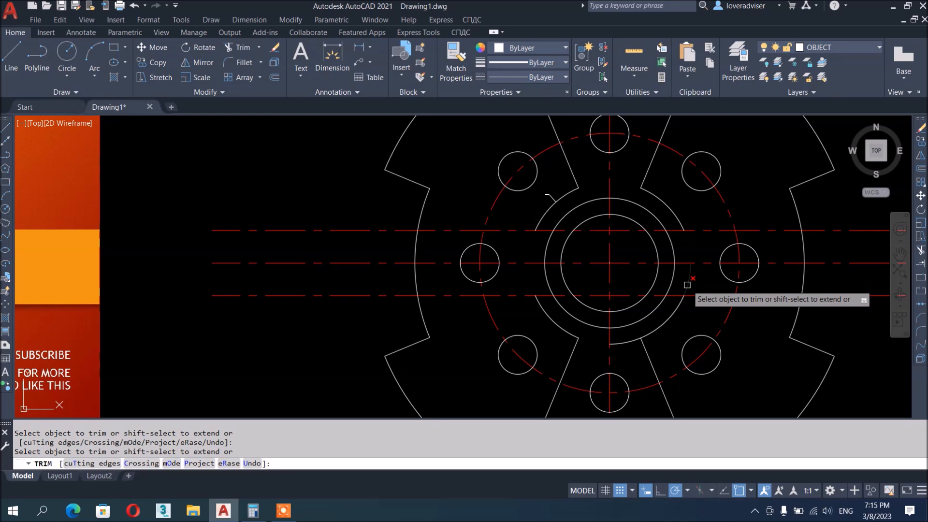
Step: Trim away the parts of both offset horizontal lines that extend left of the central R25 arcs
{"action": "left_click", "coordinate": [534, 232]}
{"action": "key", "text": "Escape"}
{"action": "key", "text": "Escape"}
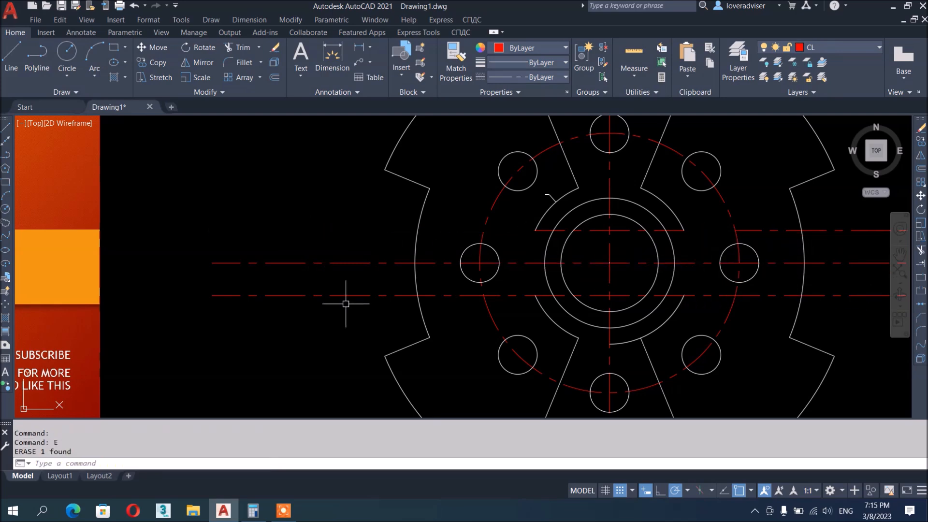
{"action": "type", "text": "tr"}
{"action": "key", "text": "Return"}
{"action": "left_click", "coordinate": [361, 293]}
{"action": "left_click", "coordinate": [352, 294]}
{"action": "left_click", "coordinate": [419, 306]}
{"action": "left_click", "coordinate": [459, 294]}
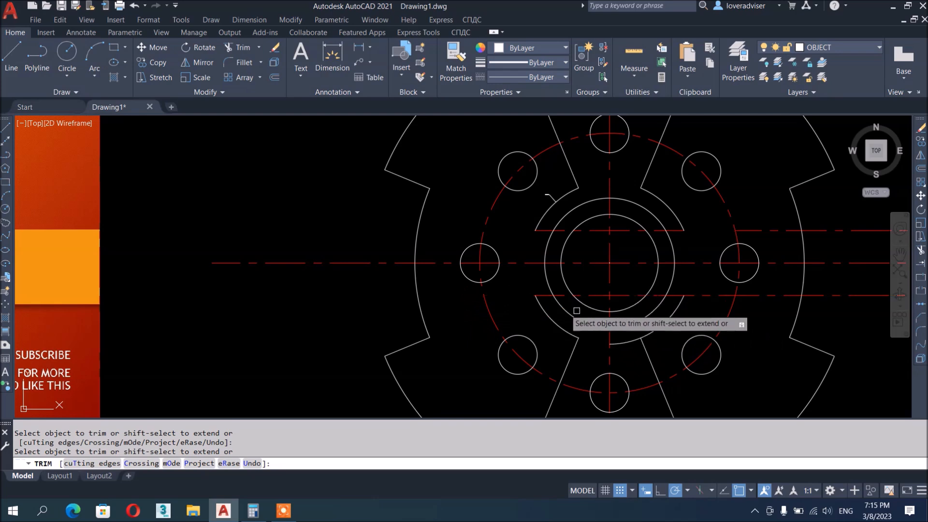
Step: Trim the R20 circle above and below the offset lines, and remove the leftover R25 arc at the bottom opening
{"action": "middle_click_drag", "start_coordinate": [699, 292], "coordinate": [760, 296]}
{"action": "scroll", "coordinate": [699, 253], "scroll_direction": "down", "scroll_amount": 1}
{"action": "scroll", "coordinate": [698, 252], "scroll_direction": "up", "scroll_amount": 2}
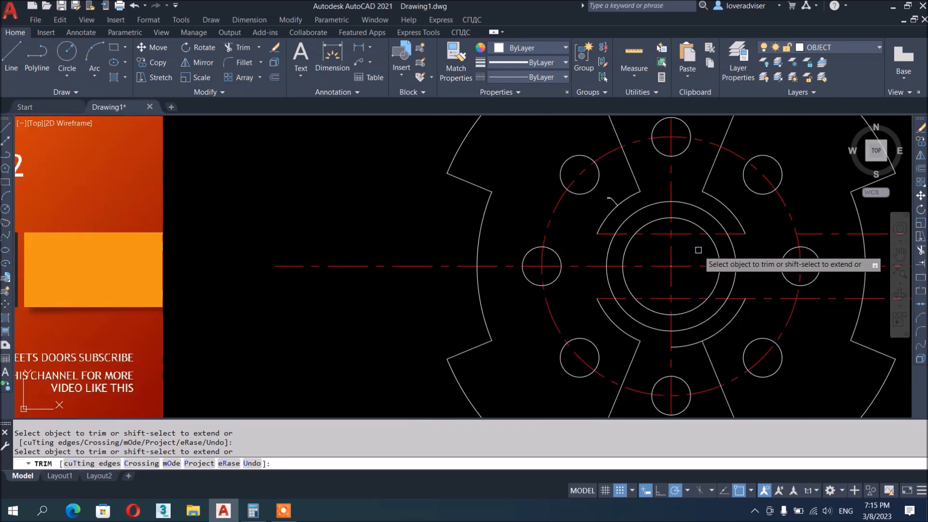
{"action": "scroll", "coordinate": [700, 246], "scroll_direction": "down", "scroll_amount": 2}
{"action": "scroll", "coordinate": [701, 247], "scroll_direction": "up", "scroll_amount": 3}
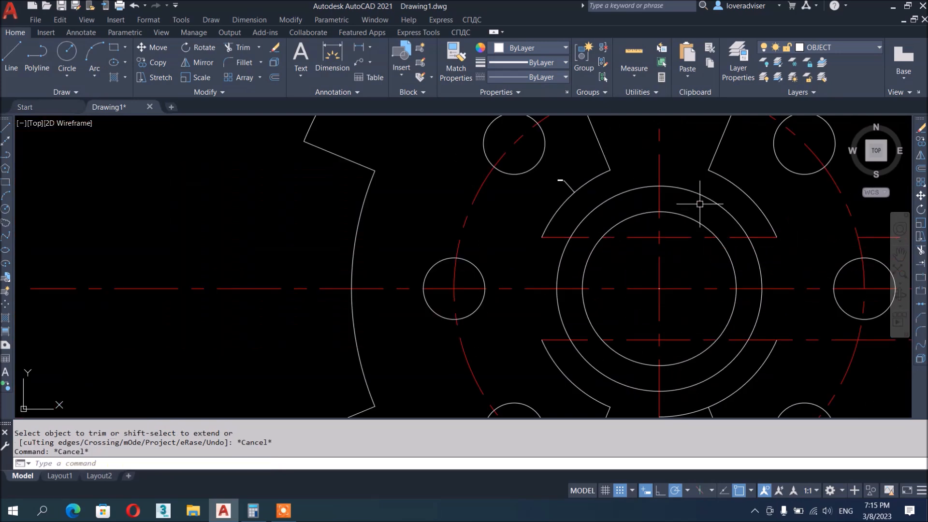
{"action": "mouse_move", "coordinate": [776, 398]}
{"action": "middle_mouse_down"}
{"action": "mouse_move", "coordinate": [734, 327]}
{"action": "mouse_move", "coordinate": [741, 371]}
{"action": "mouse_move", "coordinate": [810, 344]}
{"action": "middle_mouse_up"}
{"action": "scroll", "coordinate": [711, 292], "scroll_direction": "down", "scroll_amount": 2}
{"action": "middle_click_drag", "start_coordinate": [791, 291], "coordinate": [759, 292]}
{"action": "scroll", "coordinate": [711, 223], "scroll_direction": "down", "scroll_amount": 2}
{"action": "scroll", "coordinate": [689, 222], "scroll_direction": "up", "scroll_amount": 4}
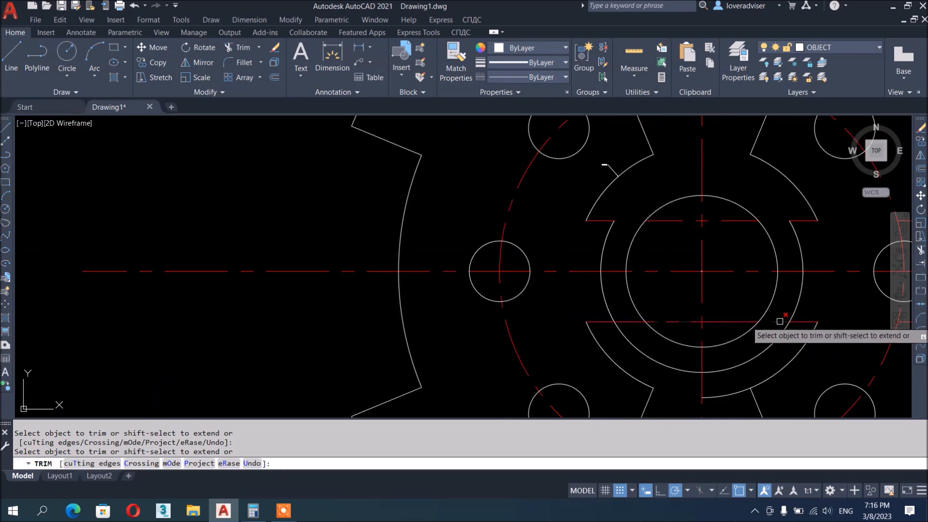
{"action": "left_click", "coordinate": [664, 367]}
{"action": "left_click", "coordinate": [740, 361]}
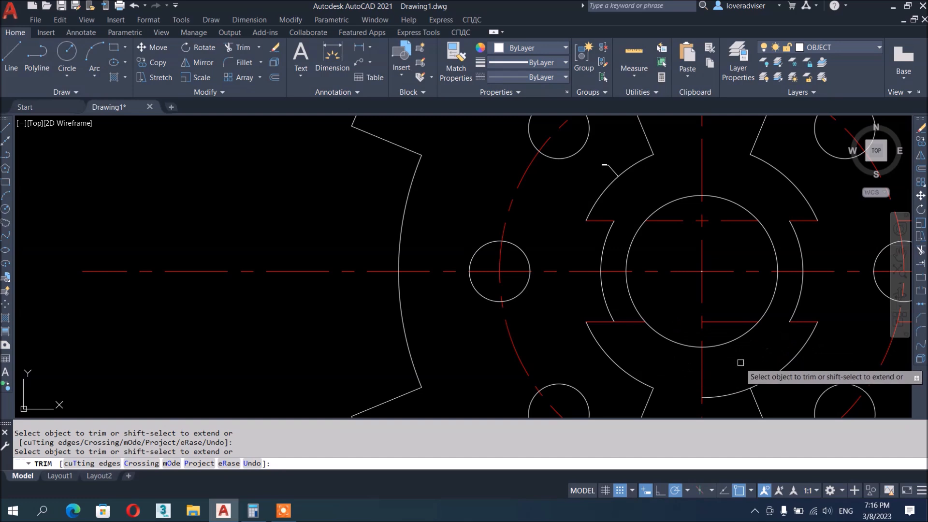
{"action": "left_click", "coordinate": [745, 389]}
{"action": "key", "text": "Escape"}
Step: Remove the offset-line pieces left inside the central R15 circle and between it and the R20 arcs
{"action": "left_click", "coordinate": [734, 334]}
{"action": "left_click", "coordinate": [706, 302]}
{"action": "type", "text": "E"}
{"action": "key", "text": "Return"}
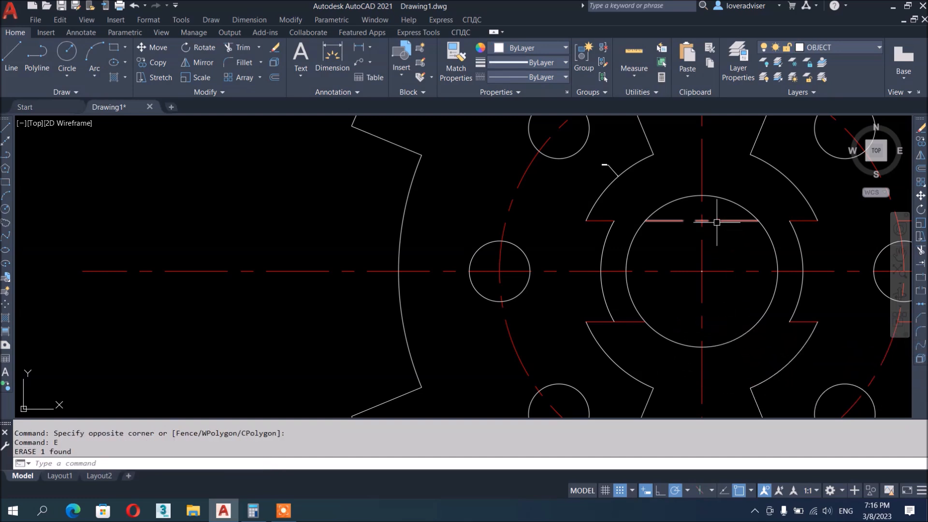
{"action": "type", "text": "TR"}
{"action": "key", "text": "Return"}
{"action": "left_click", "coordinate": [629, 321]}
{"action": "key", "text": "Escape"}
{"action": "key", "text": "Escape"}
{"action": "key", "text": "Escape"}
Step: Match the four short horizontal notch edges around the center to the properties of the left R20 arc
{"action": "left_click", "coordinate": [618, 243]}
{"action": "left_click", "coordinate": [568, 244]}
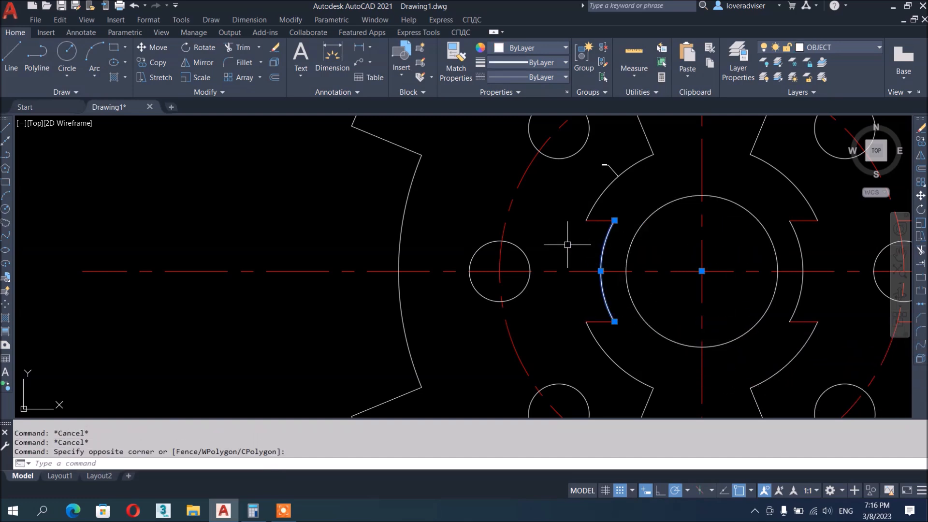
{"action": "type", "text": "MA"}
{"action": "key", "text": "Return"}
{"action": "left_click", "coordinate": [575, 214]}
{"action": "left_click", "coordinate": [622, 231]}
{"action": "left_click", "coordinate": [574, 305]}
{"action": "left_click", "coordinate": [679, 356]}
{"action": "middle_click_drag", "start_coordinate": [742, 324], "coordinate": [623, 310]}
{"action": "left_click", "coordinate": [663, 296]}
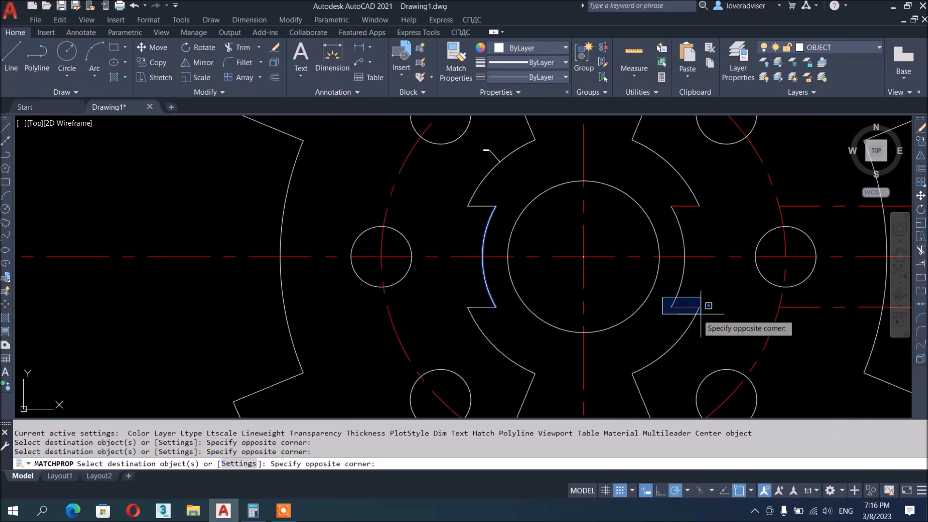
{"action": "left_click", "coordinate": [704, 316]}
{"action": "left_click", "coordinate": [648, 185]}
{"action": "left_click", "coordinate": [719, 234]}
{"action": "key", "text": "Escape"}
Step: Erase the leftover offset center lines right of the part and the stray mark beside the upper-left R25 arc
{"action": "scroll", "coordinate": [719, 234], "scroll_direction": "down", "scroll_amount": 2}
{"action": "middle_click_drag", "start_coordinate": [779, 271], "coordinate": [644, 271]}
{"action": "key", "text": "Escape"}
{"action": "key", "text": "Escape"}
{"action": "left_click", "coordinate": [768, 294]}
{"action": "left_click", "coordinate": [747, 268]}
{"action": "type", "text": "E"}
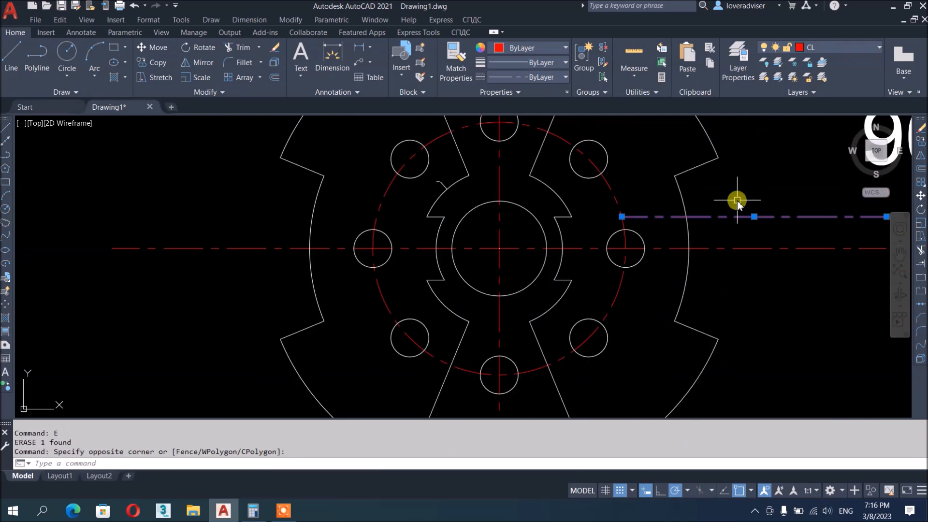
{"action": "scroll", "coordinate": [505, 234], "scroll_direction": "up", "scroll_amount": 2}
{"action": "left_click", "coordinate": [575, 199]}
{"action": "left_click", "coordinate": [500, 201]}
{"action": "type", "text": "E"}
{"action": "key", "text": "Return"}
Step: Compare the drawn part with the dimensions on the PRACTICE DRAWING # 2 reference image
{"action": "scroll", "coordinate": [554, 208], "scroll_direction": "down", "scroll_amount": 4}
{"action": "mouse_move", "coordinate": [619, 334]}
{"action": "middle_mouse_down"}
{"action": "mouse_move", "coordinate": [720, 293]}
{"action": "mouse_move", "coordinate": [775, 292]}
{"action": "middle_mouse_up"}
{"action": "scroll", "coordinate": [257, 276], "scroll_direction": "up", "scroll_amount": 2}
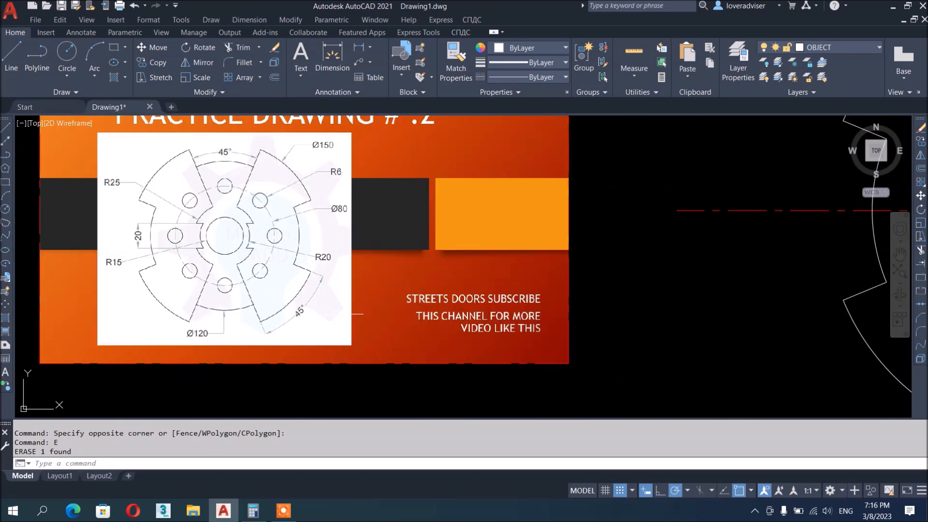
{"action": "scroll", "coordinate": [212, 284], "scroll_direction": "down", "scroll_amount": 2}
{"action": "middle_click_drag", "start_coordinate": [815, 281], "coordinate": [795, 301]}
{"action": "scroll", "coordinate": [163, 251], "scroll_direction": "up", "scroll_amount": 4}
{"action": "scroll", "coordinate": [179, 240], "scroll_direction": "down", "scroll_amount": 4}
{"action": "middle_click_drag", "start_coordinate": [766, 255], "coordinate": [601, 270]}
{"action": "key", "text": "Escape"}
{"action": "key", "text": "Escape"}
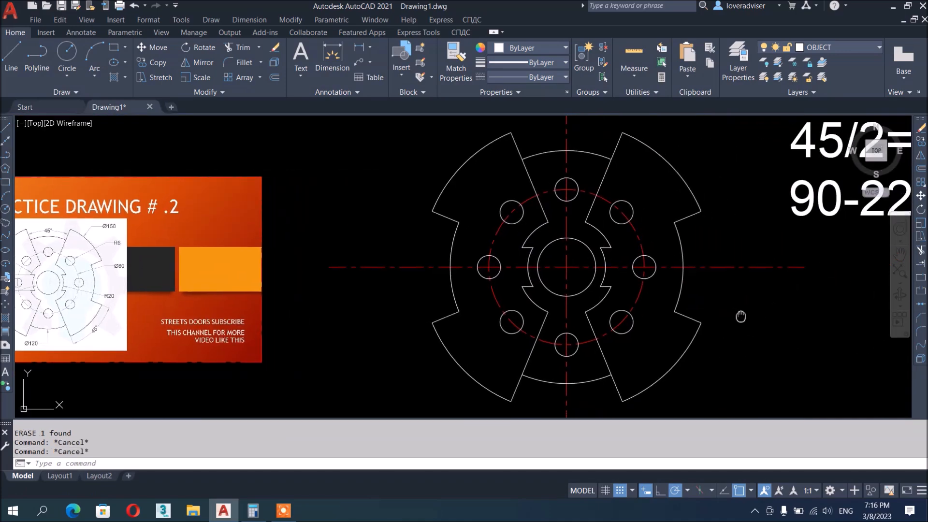
{"action": "middle_click_drag", "start_coordinate": [741, 315], "coordinate": [723, 317]}
Step: Modify the Standard dimension style to use an overall scale of 30
{"action": "key", "text": "Return"}
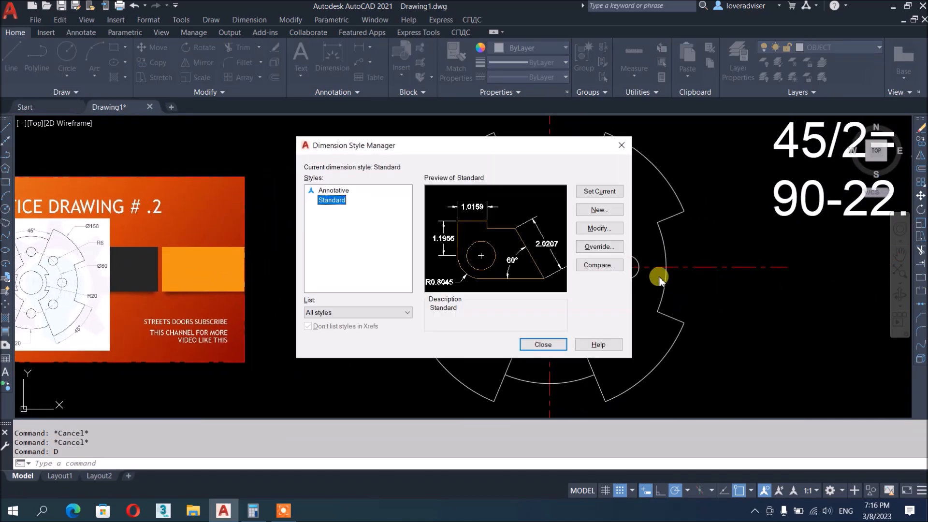
{"action": "left_click", "coordinate": [599, 228]}
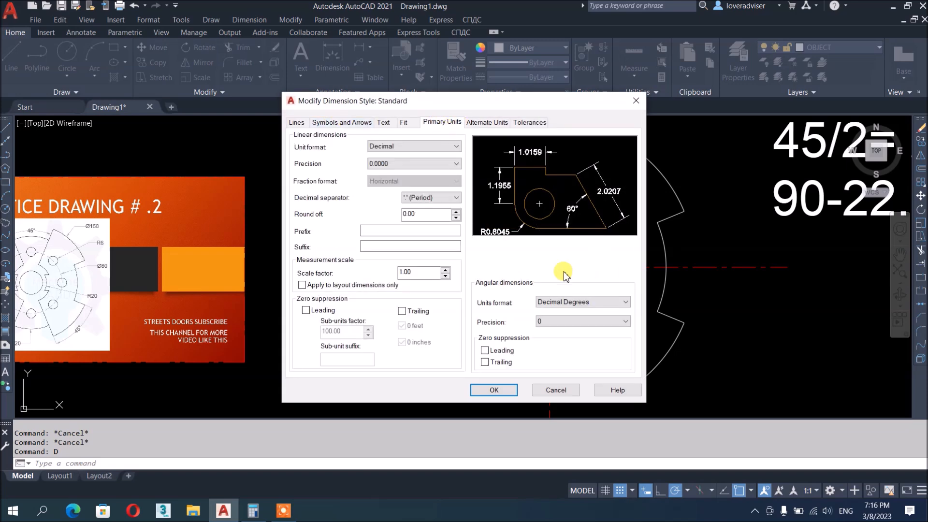
{"action": "left_click", "coordinate": [405, 122]}
{"action": "left_click", "coordinate": [599, 284]}
{"action": "type", "text": "30"}
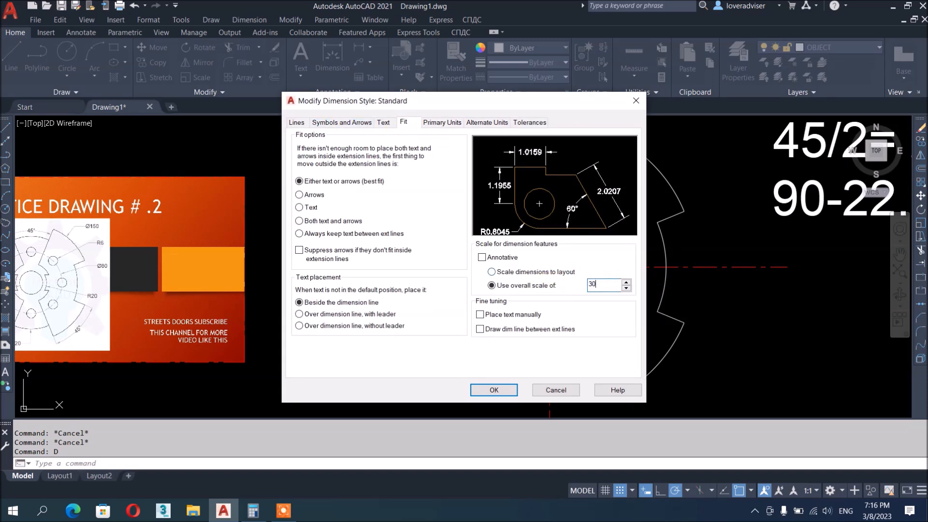
Step: Set the style's linear precision to 0.00, suppress leading linear zeros and leading and trailing angular zeros, and save the style
{"action": "left_click", "coordinate": [442, 122]}
{"action": "left_click", "coordinate": [412, 164]}
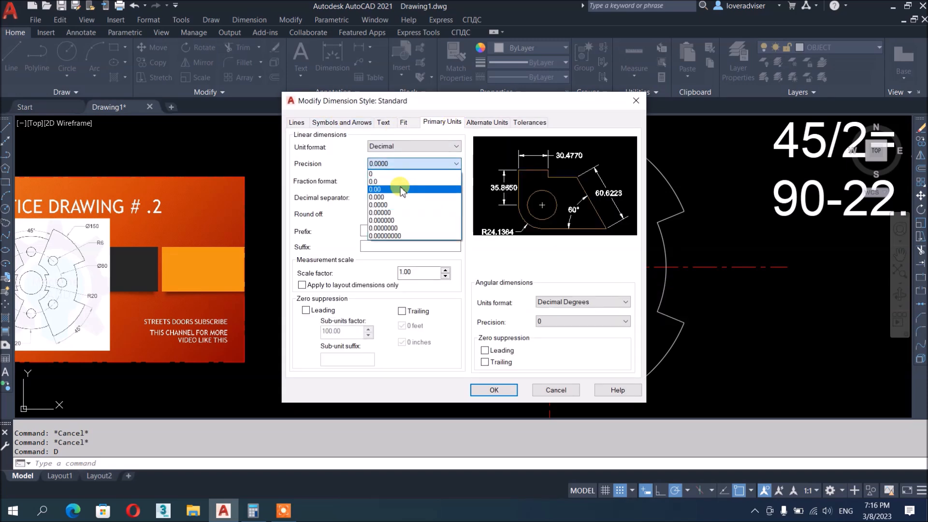
{"action": "left_click", "coordinate": [401, 190]}
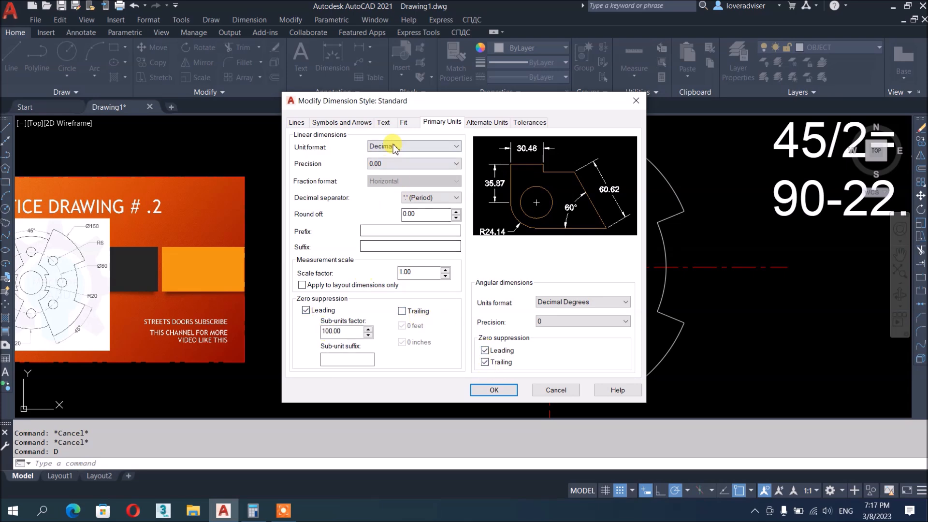
{"action": "left_click", "coordinate": [383, 122]}
{"action": "left_click", "coordinate": [338, 122]}
{"action": "left_click", "coordinate": [494, 390]}
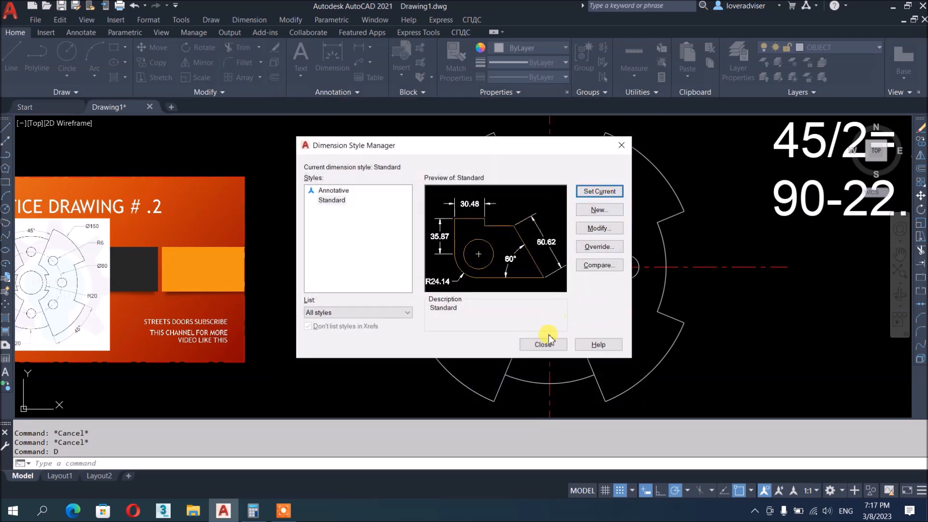
{"action": "left_click", "coordinate": [545, 344]}
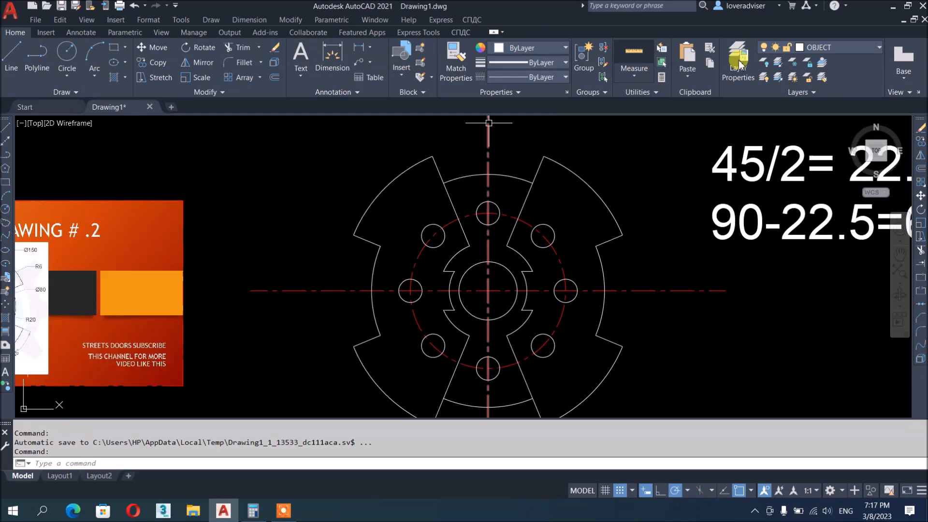
Step: Make DIM the current layer
{"action": "left_click", "coordinate": [841, 47]}
{"action": "left_click", "coordinate": [821, 103]}
{"action": "left_click", "coordinate": [250, 19]}
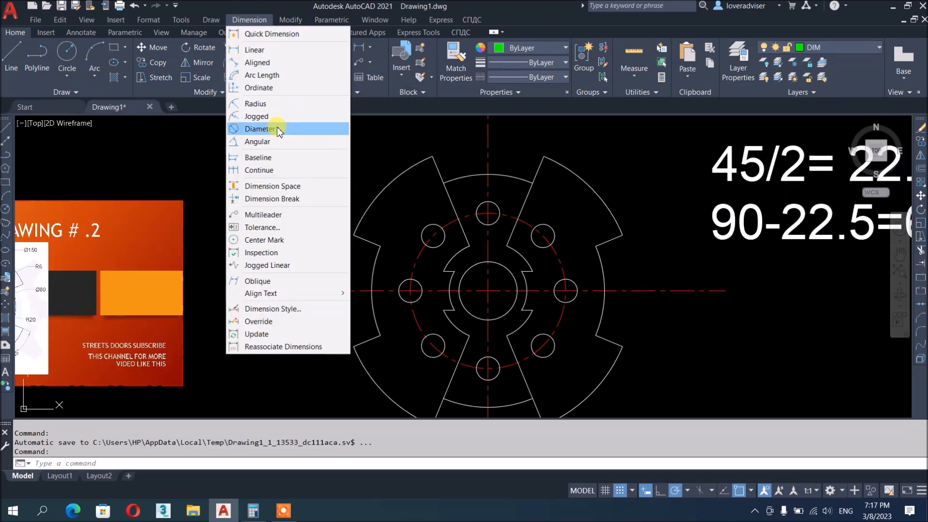
{"action": "left_click", "coordinate": [256, 116]}
{"action": "left_click", "coordinate": [595, 194]}
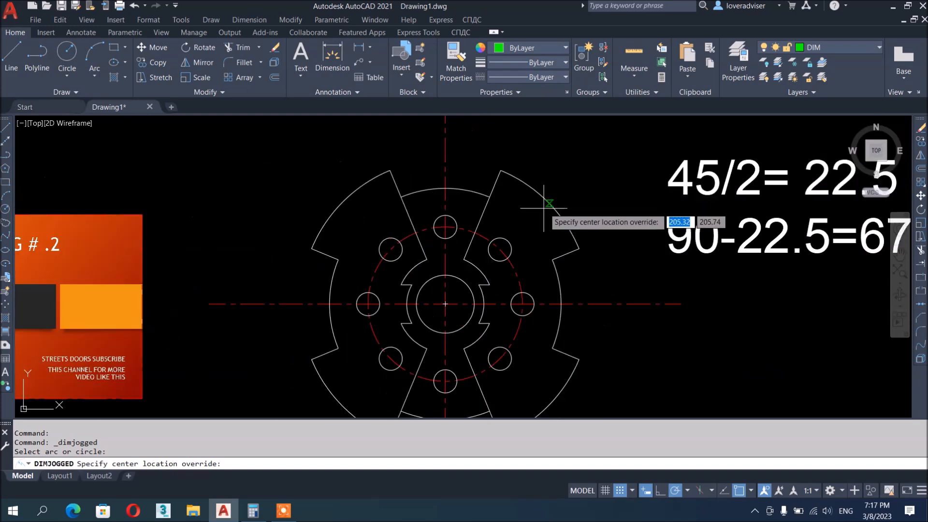
{"action": "key", "text": "space"}
{"action": "key", "text": "space"}
{"action": "left_click", "coordinate": [548, 203]}
{"action": "scroll", "coordinate": [494, 171], "scroll_direction": "down", "scroll_amount": 6}
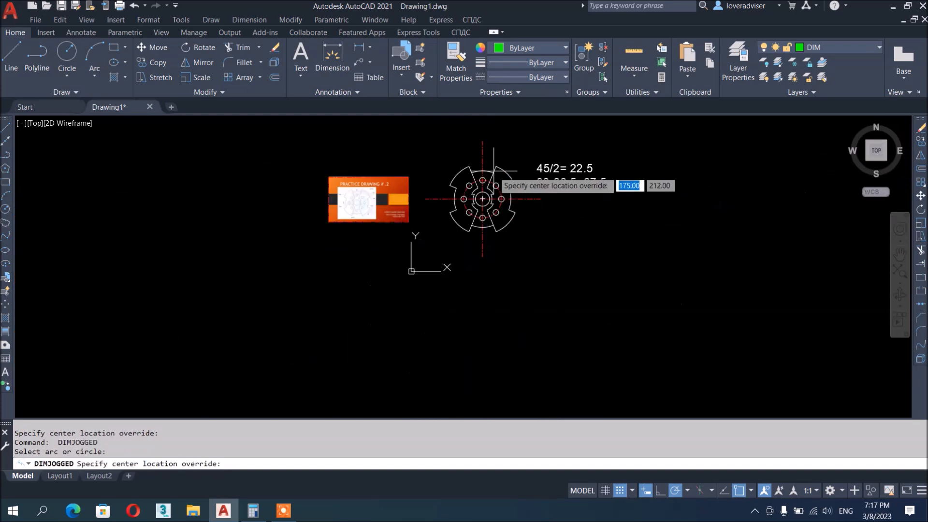
{"action": "scroll", "coordinate": [538, 153], "scroll_direction": "up", "scroll_amount": 4}
{"action": "left_click", "coordinate": [541, 168]}
{"action": "scroll", "coordinate": [486, 200], "scroll_direction": "up", "scroll_amount": 6}
{"action": "left_click", "coordinate": [484, 201]}
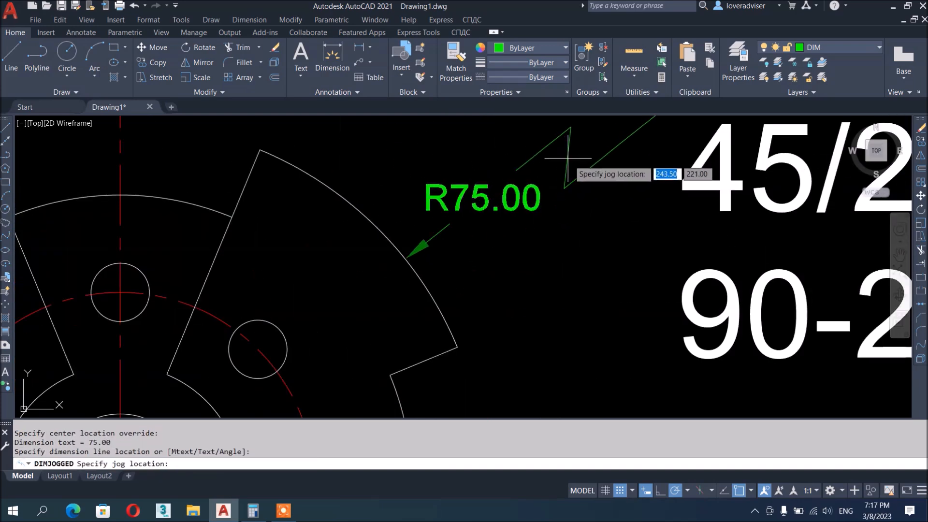
{"action": "scroll", "coordinate": [571, 158], "scroll_direction": "down", "scroll_amount": 2}
{"action": "key", "text": "Escape"}
{"action": "key", "text": "Escape"}
{"action": "key", "text": "Escape"}
Step: Add a diameter dimension to the outer arc of the upper-right lobe, placed outside the part
{"action": "left_click", "coordinate": [304, 22]}
{"action": "left_click", "coordinate": [266, 127]}
{"action": "left_click", "coordinate": [440, 189]}
{"action": "left_click", "coordinate": [454, 175]}
Step: Add a diameter dimension to the bottom arc between the two lower lobes, placed below the part
{"action": "scroll", "coordinate": [567, 204], "scroll_direction": "down", "scroll_amount": 6}
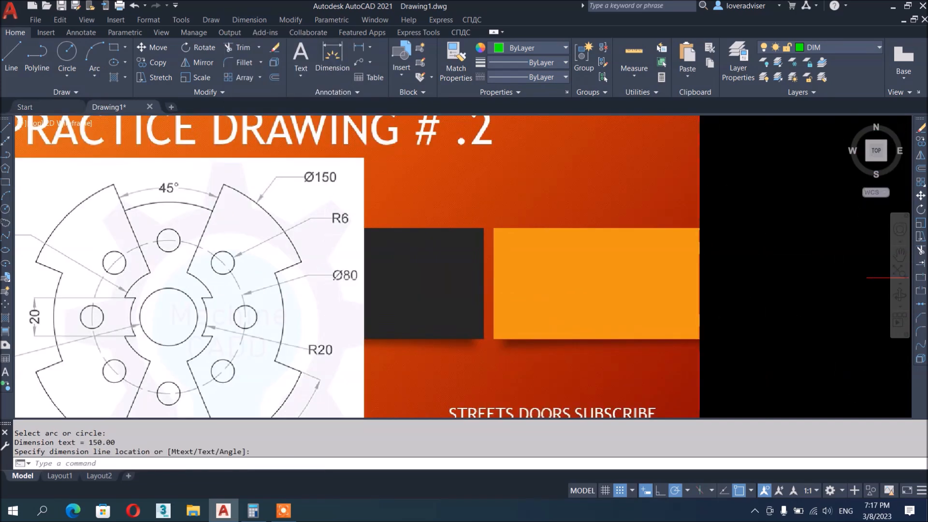
{"action": "scroll", "coordinate": [285, 217], "scroll_direction": "down", "scroll_amount": 4}
{"action": "middle_click_drag", "start_coordinate": [854, 300], "coordinate": [770, 310]}
{"action": "left_click", "coordinate": [249, 20]}
{"action": "left_click", "coordinate": [283, 130]}
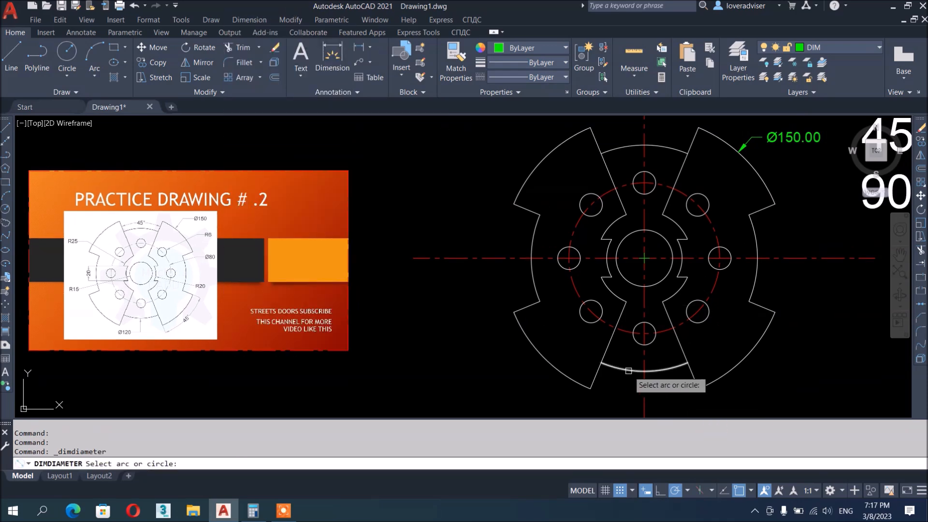
{"action": "left_click", "coordinate": [633, 371]}
{"action": "middle_click_drag", "start_coordinate": [599, 416], "coordinate": [580, 320]}
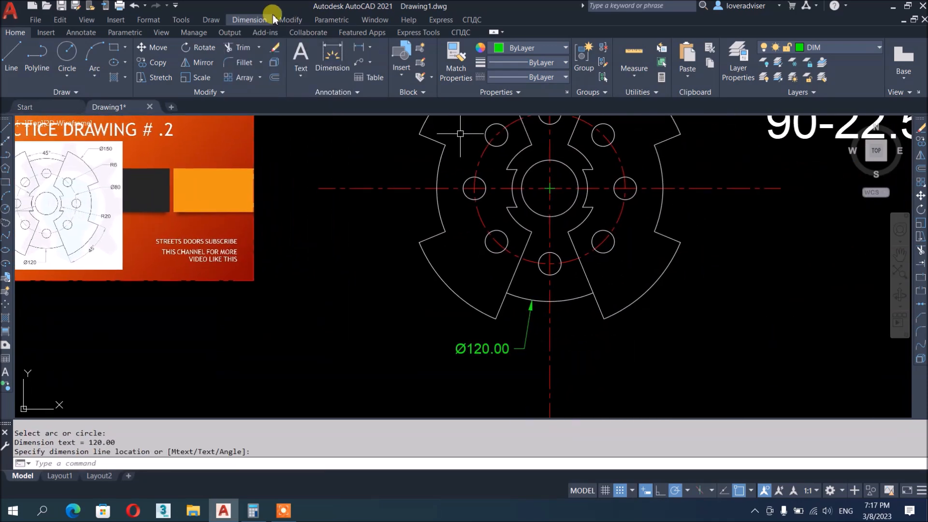
Step: Add an angular dimension between the two straight side edges of the lower-right lobe, placed outside its outer arc
{"action": "left_click", "coordinate": [249, 20]}
{"action": "left_click", "coordinate": [285, 142]}
{"action": "left_click", "coordinate": [669, 237]}
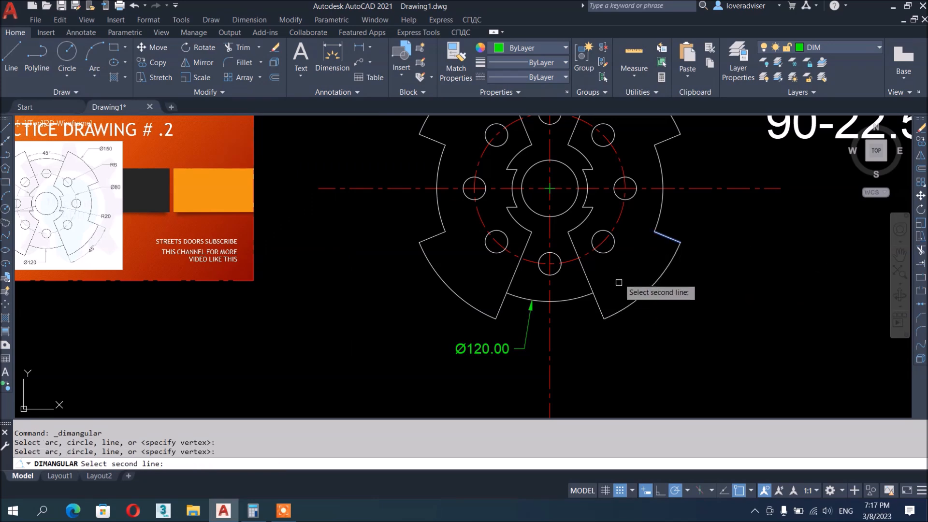
{"action": "left_click", "coordinate": [600, 304]}
{"action": "left_click", "coordinate": [684, 321]}
{"action": "middle_click_drag", "start_coordinate": [684, 321], "coordinate": [696, 329]}
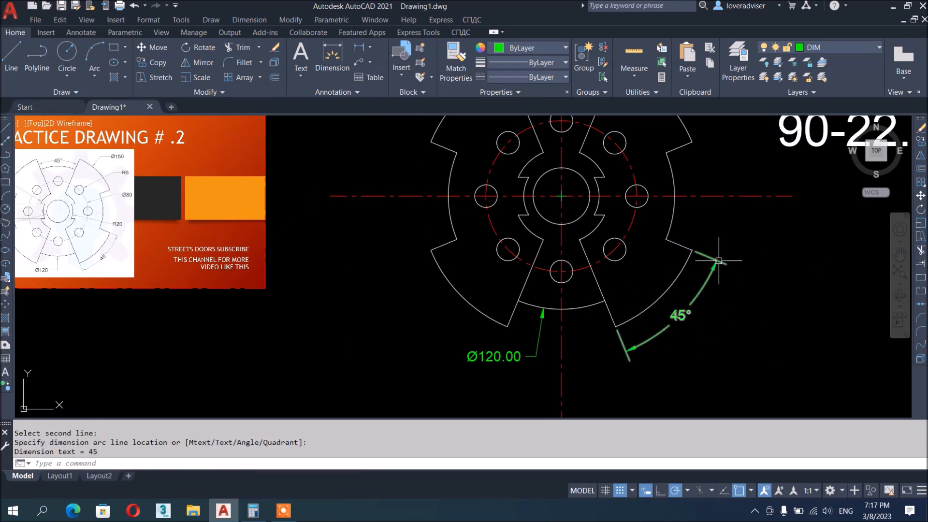
Step: Add radius dimensions to the right central notch arc and to the larger arc just above it
{"action": "middle_click_drag", "start_coordinate": [710, 243], "coordinate": [694, 295]}
{"action": "left_click", "coordinate": [250, 19]}
{"action": "left_click", "coordinate": [264, 104]}
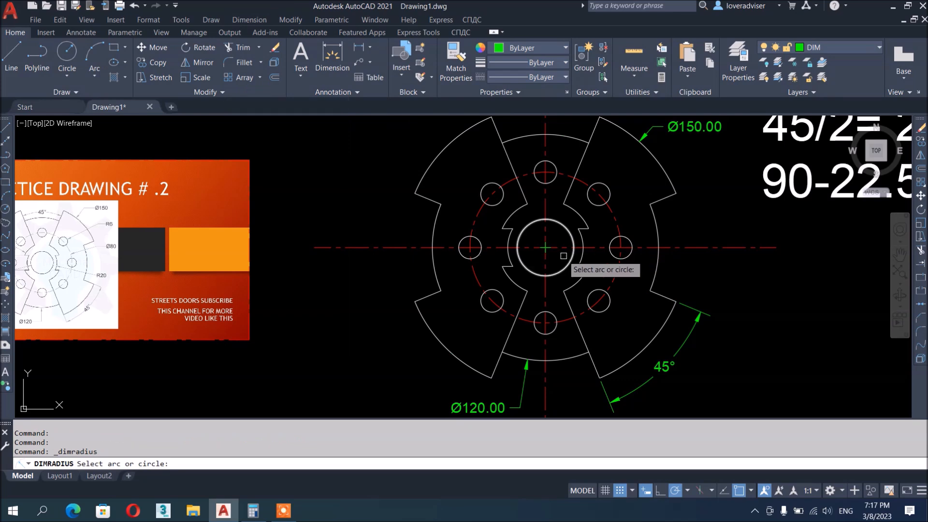
{"action": "left_click", "coordinate": [584, 255]}
{"action": "left_click", "coordinate": [698, 284]}
{"action": "key", "text": "Return"}
{"action": "left_click", "coordinate": [586, 220]}
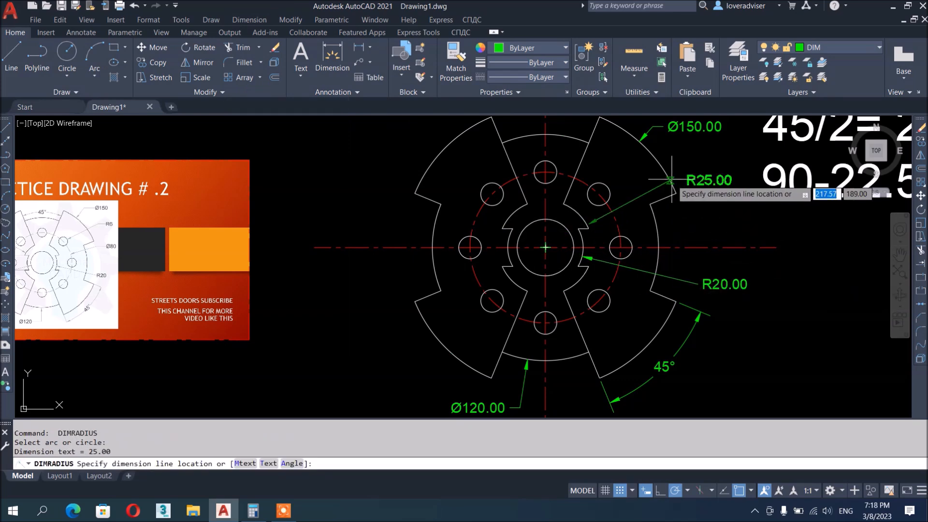
{"action": "left_click", "coordinate": [677, 168]}
{"action": "middle_click_drag", "start_coordinate": [677, 168], "coordinate": [661, 218]}
Step: Add a radius dimension to the rightmost small hole on the horizontal center line
{"action": "key", "text": "Return"}
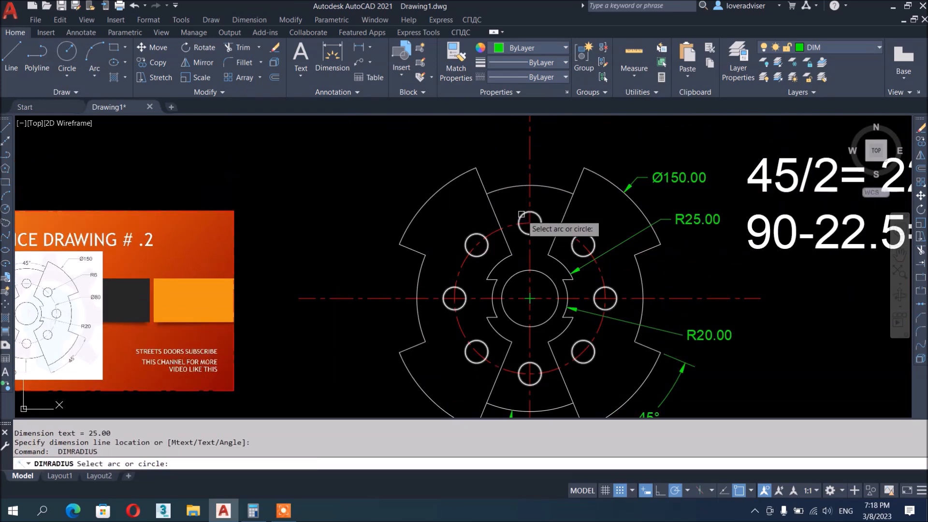
{"action": "left_click", "coordinate": [600, 295]}
{"action": "left_click", "coordinate": [666, 267]}
Step: Add a vertical linear dimension between the upper and lower edges of the left central notch, placed left of the part
{"action": "mouse_move", "coordinate": [781, 360]}
{"action": "middle_mouse_down"}
{"action": "mouse_move", "coordinate": [802, 300]}
{"action": "mouse_move", "coordinate": [871, 314]}
{"action": "middle_mouse_up"}
{"action": "left_click", "coordinate": [249, 20]}
{"action": "left_click", "coordinate": [254, 47]}
{"action": "left_click", "coordinate": [575, 271]}
{"action": "left_click", "coordinate": [575, 234]}
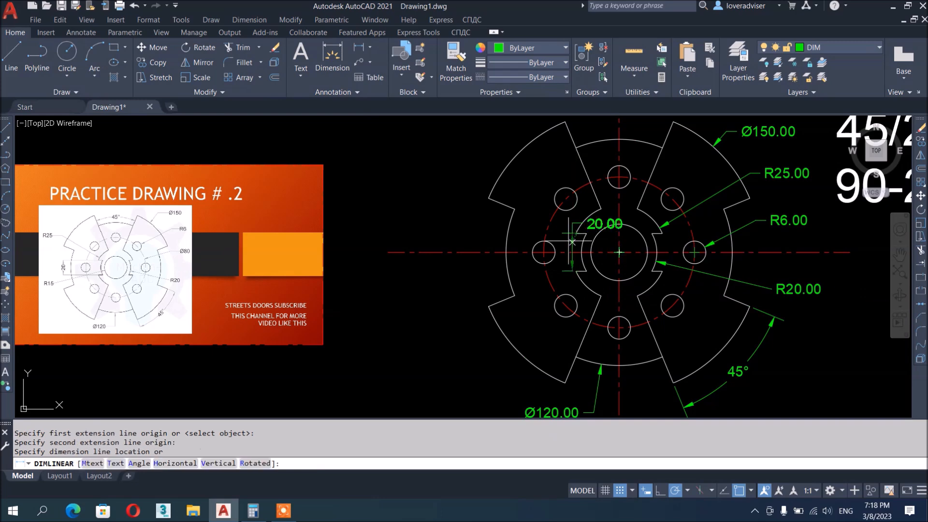
{"action": "left_click", "coordinate": [445, 274]}
{"action": "middle_click_drag", "start_coordinate": [677, 278], "coordinate": [638, 293]}
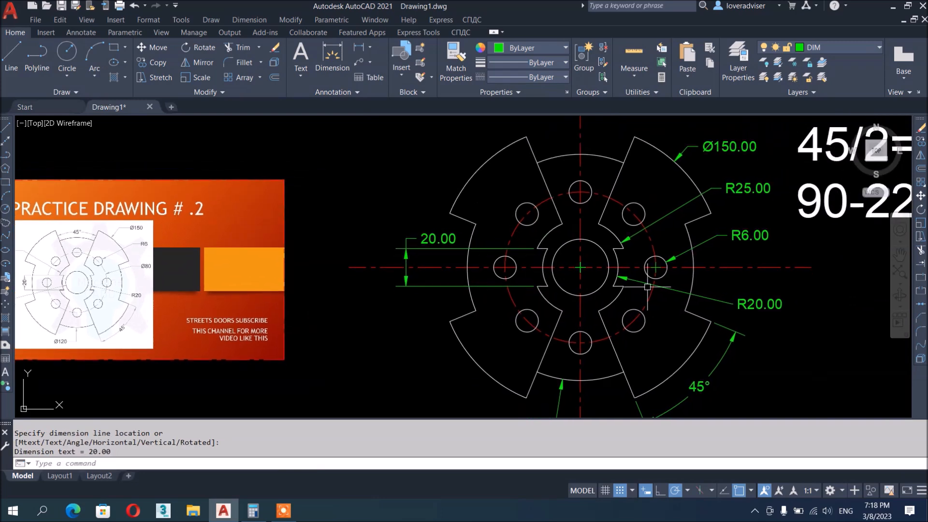
{"action": "scroll", "coordinate": [647, 286], "scroll_direction": "down", "scroll_amount": 2}
{"action": "scroll", "coordinate": [725, 314], "scroll_direction": "up", "scroll_amount": 2}
{"action": "middle_click_drag", "start_coordinate": [715, 292], "coordinate": [605, 313]}
{"action": "scroll", "coordinate": [557, 238], "scroll_direction": "down", "scroll_amount": 2}
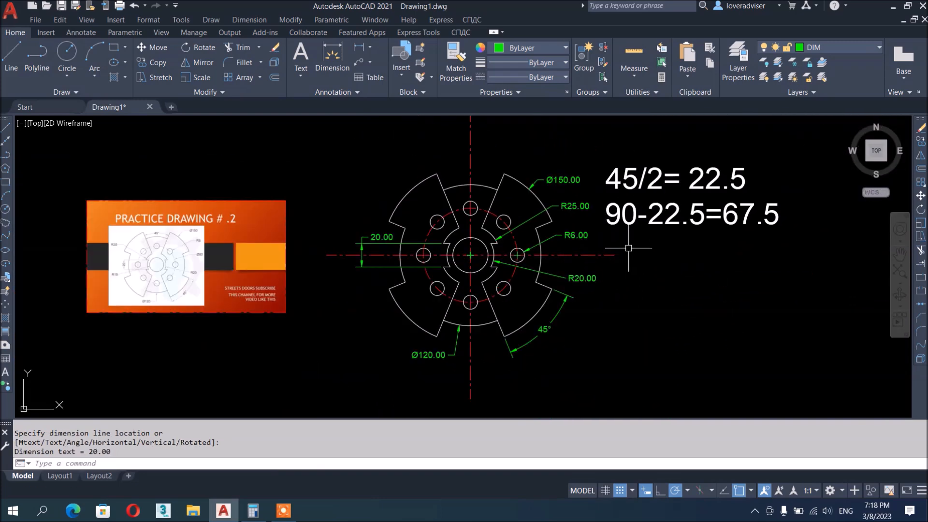